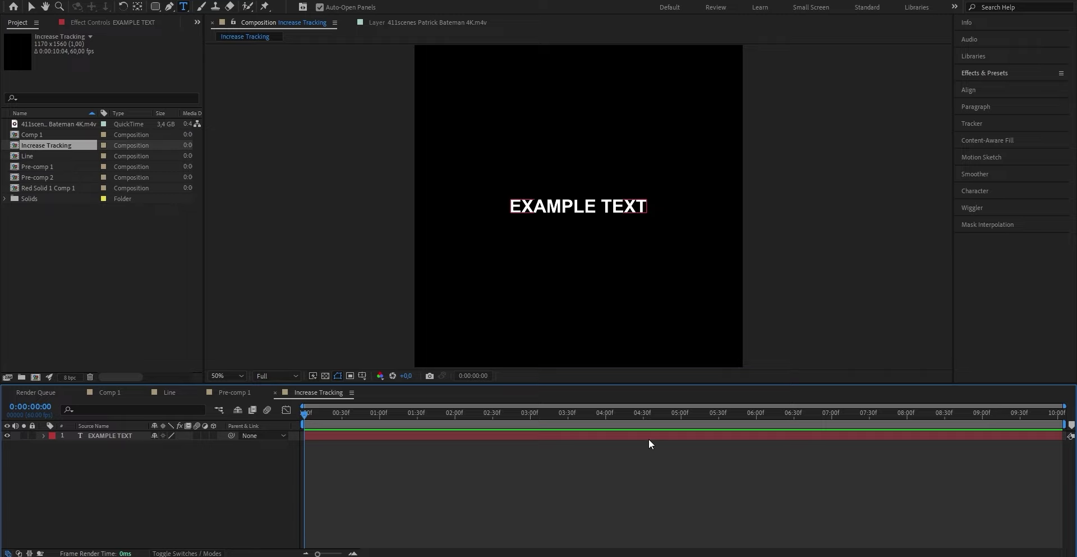
Apply Deep Glow to the EXAMPLE TEXT layer with Radius 350 and Exposure 0.40
{"action": "left_click", "coordinate": [649, 439]}
{"action": "left_click", "coordinate": [994, 70]}
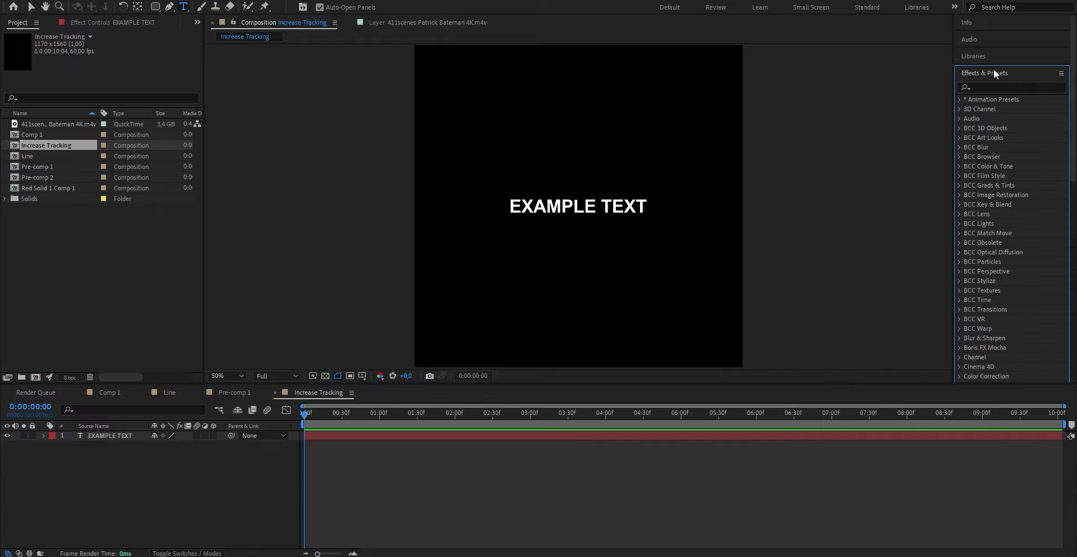
{"action": "type", "text": "deep glow"}
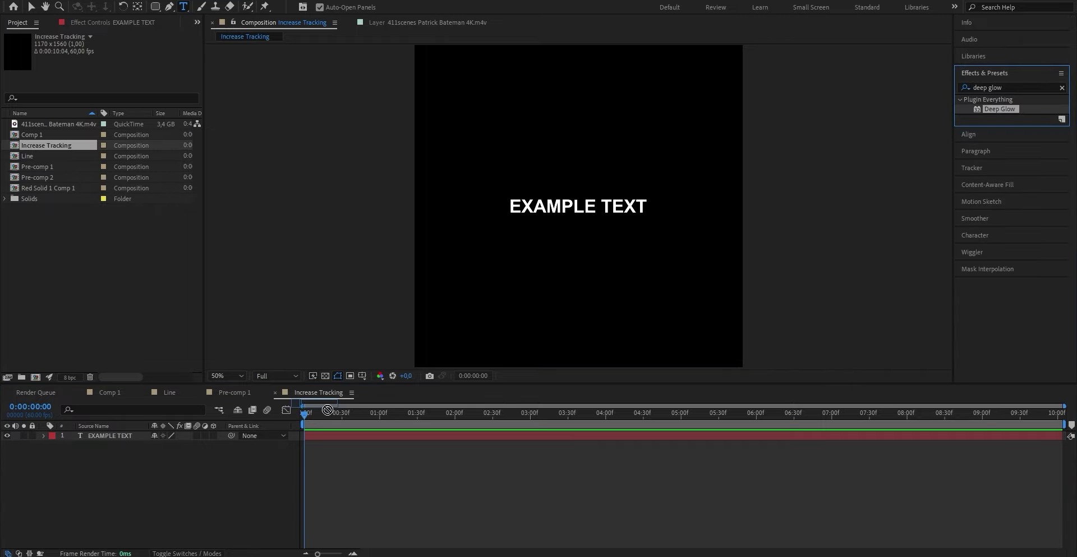
{"action": "left_click_drag", "start_coordinate": [1000, 108], "coordinate": [110, 435]}
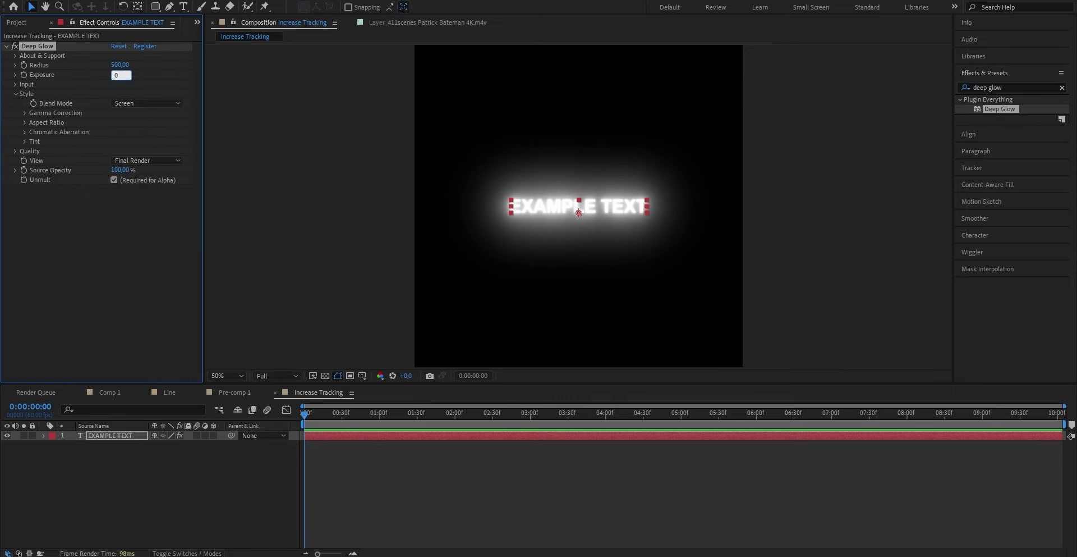
{"action": "left_click", "coordinate": [119, 65]}
{"action": "type", "text": "350"}
{"action": "key", "text": "Return"}
Add a Drop Shadow to EXAMPLE TEXT with 100% opacity and distance 8
{"action": "left_click", "coordinate": [962, 88]}
{"action": "type", "text": "dr"}
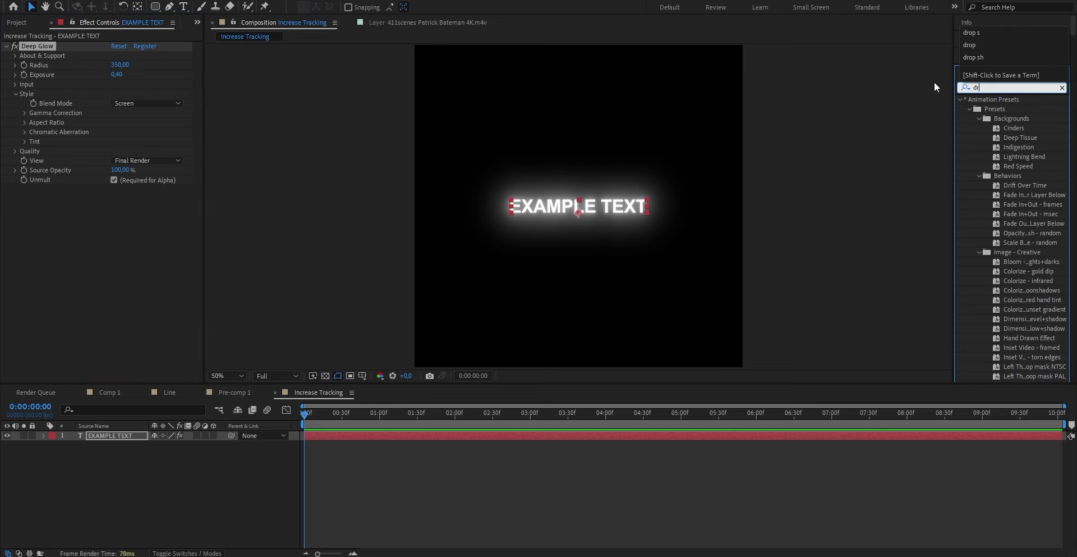
{"action": "type", "text": "op sha"}
{"action": "left_click_drag", "start_coordinate": [1012, 166], "coordinate": [431, 435]}
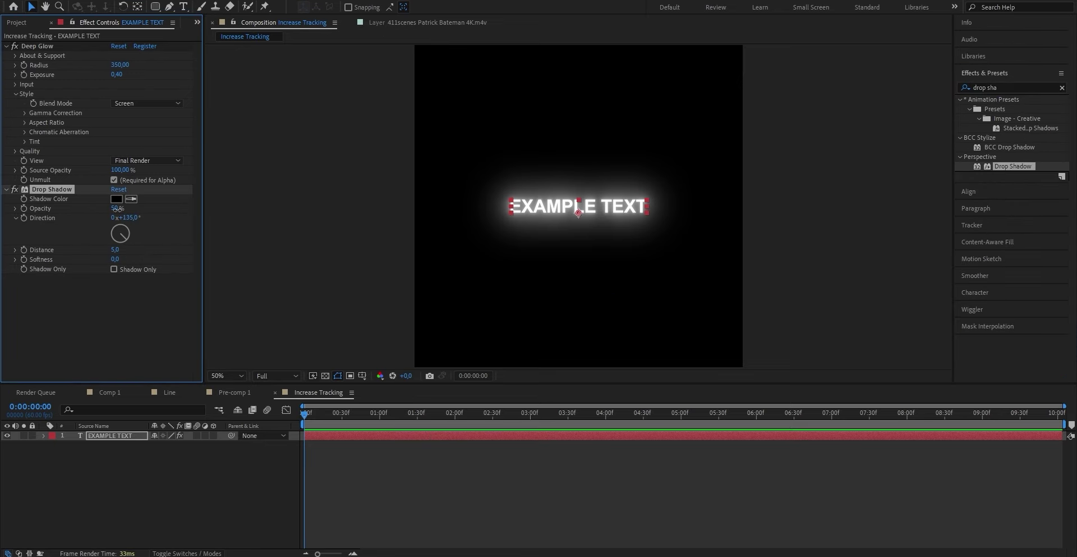
{"action": "left_click_drag", "start_coordinate": [156, 208], "coordinate": [172, 212]}
{"action": "left_click", "coordinate": [147, 258]}
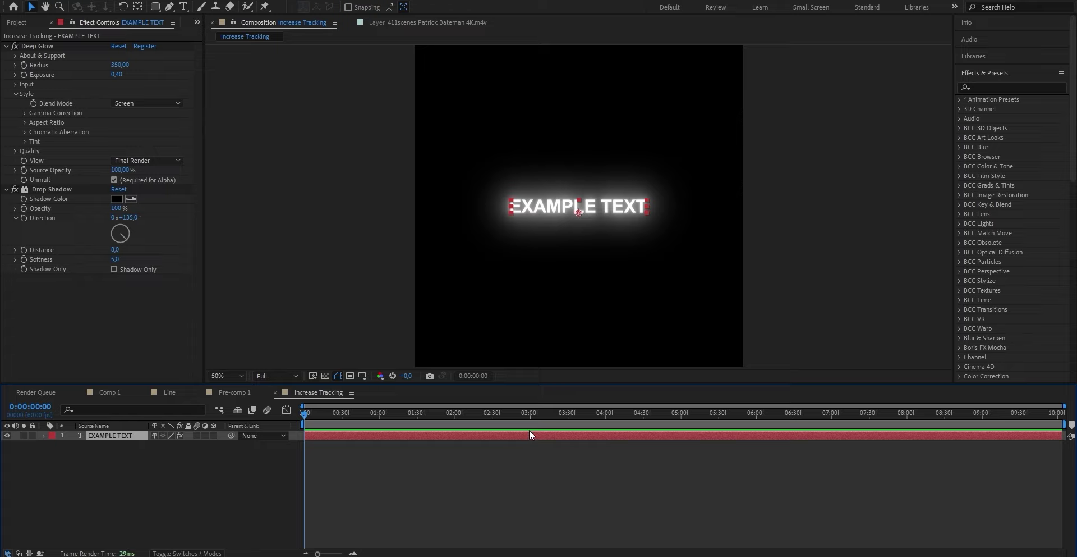
Apply the Increase Tracking preset to EXAMPLE TEXT and preview the letters spreading
{"action": "left_click", "coordinate": [994, 87]}
{"action": "type", "text": "increase"}
{"action": "left_click_drag", "start_coordinate": [1032, 137], "coordinate": [322, 433]}
{"action": "left_click", "coordinate": [359, 479]}
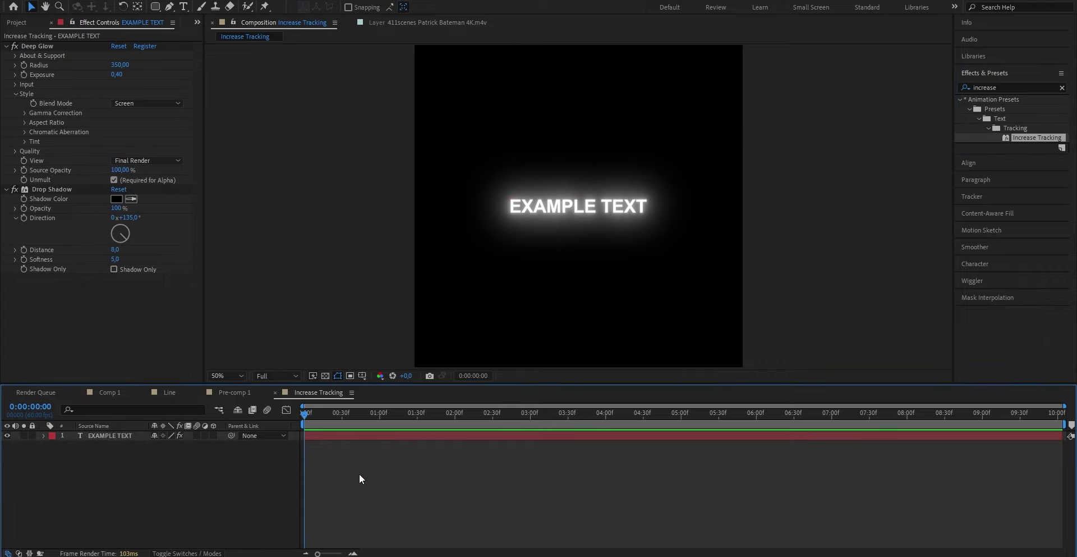
{"action": "key", "text": "space"}
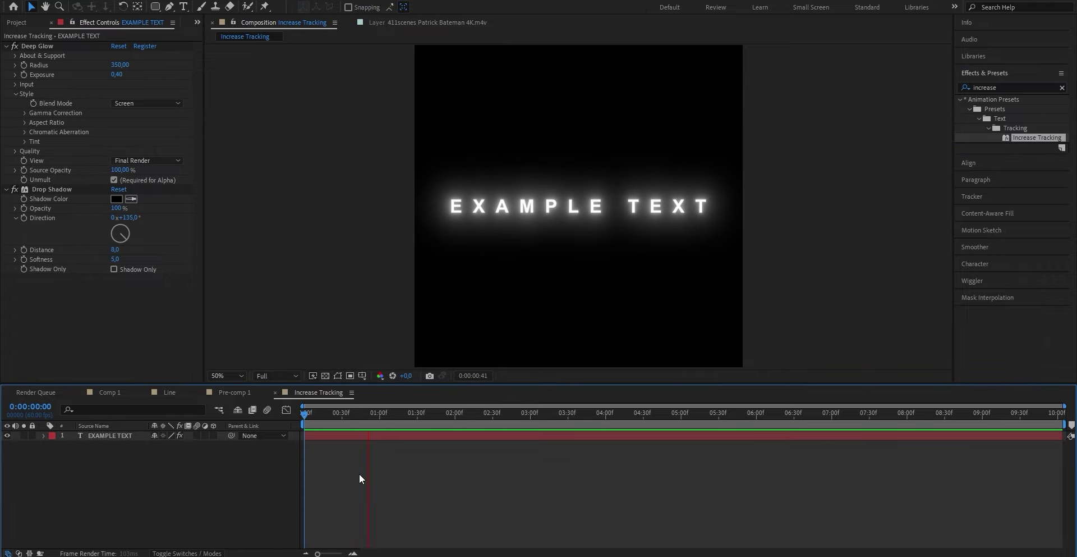
Move the end Tracking Amount keyframe to 0:00:02:00
{"action": "left_click", "coordinate": [372, 436]}
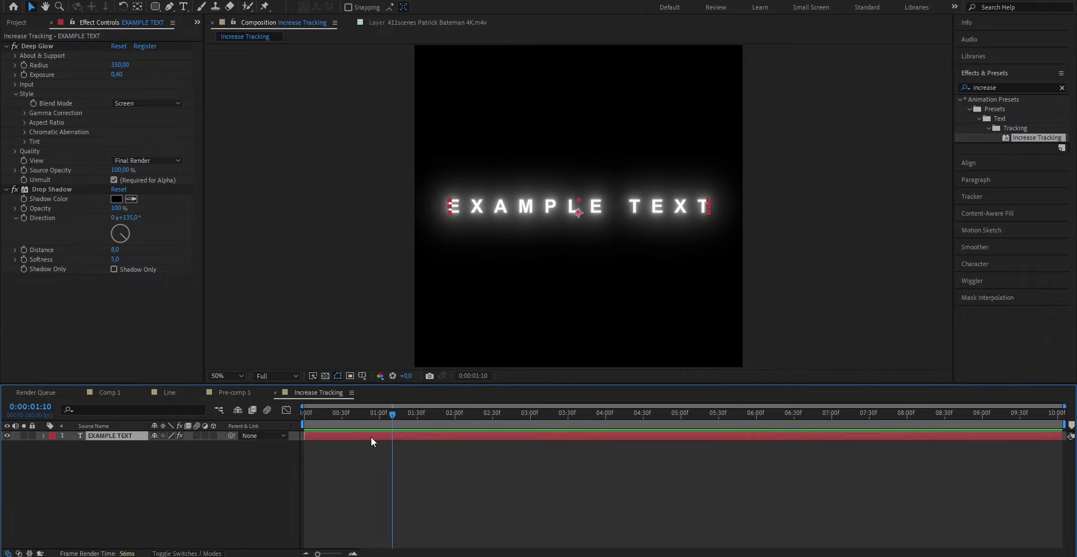
{"action": "key", "text": "u"}
{"action": "left_click", "coordinate": [387, 467]}
{"action": "mouse_move", "coordinate": [379, 445]}
{"action": "left_mouse_down"}
{"action": "mouse_move", "coordinate": [455, 448]}
{"action": "mouse_move", "coordinate": [365, 450]}
{"action": "left_mouse_up"}
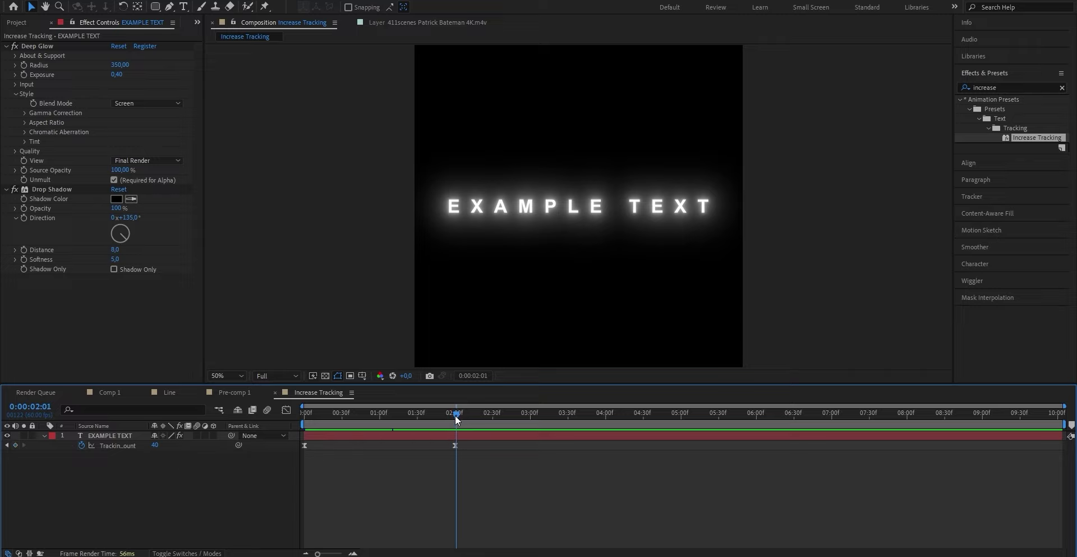
{"action": "key", "text": "Page_Up"}
{"action": "left_click_drag", "start_coordinate": [157, 444], "coordinate": [158, 445]}
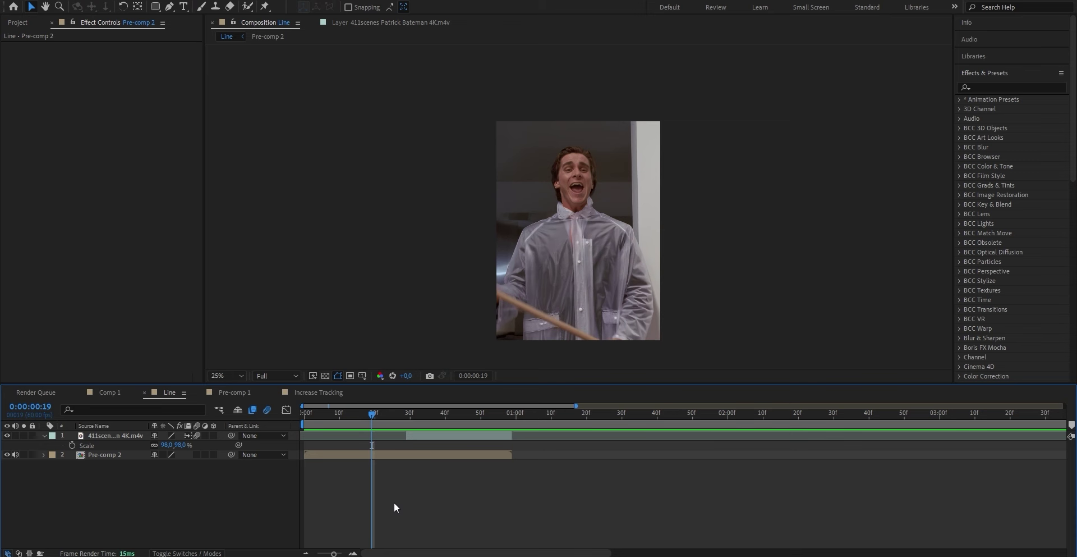
Scale the 411scenes clip layer down to 35% and align it to the horizontal centre
{"action": "left_click", "coordinate": [353, 455]}
{"action": "left_click", "coordinate": [422, 417]}
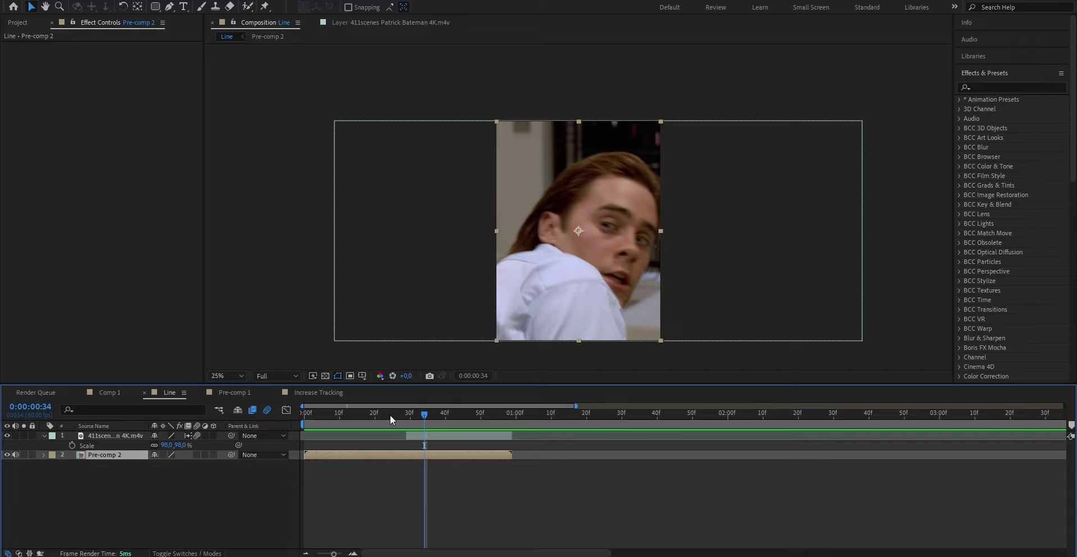
{"action": "left_click", "coordinate": [440, 438]}
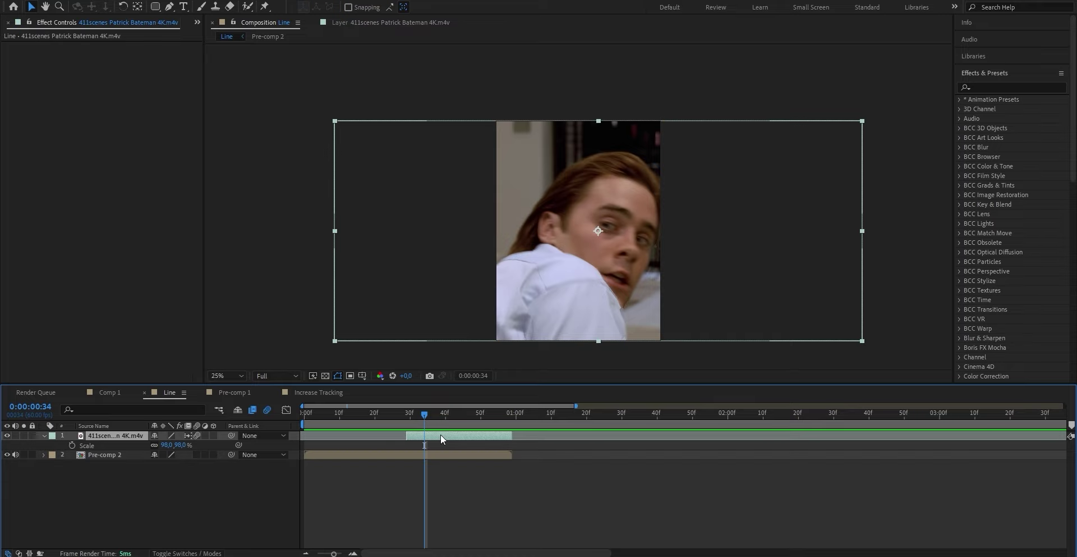
{"action": "key", "text": "s"}
{"action": "key", "text": "s"}
{"action": "left_click_drag", "start_coordinate": [166, 446], "coordinate": [133, 450]}
{"action": "left_click", "coordinate": [966, 91]}
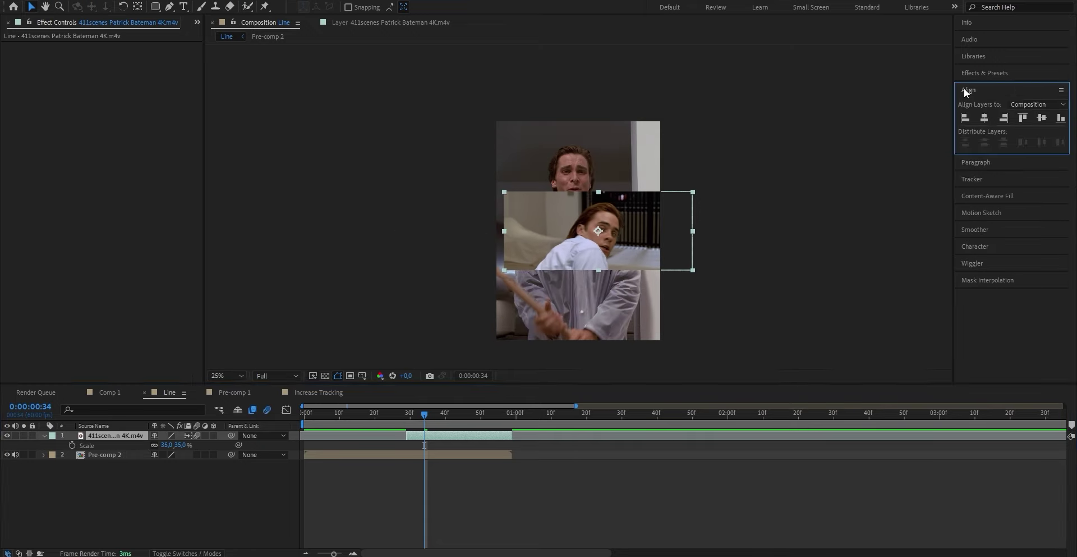
{"action": "left_click", "coordinate": [984, 118]}
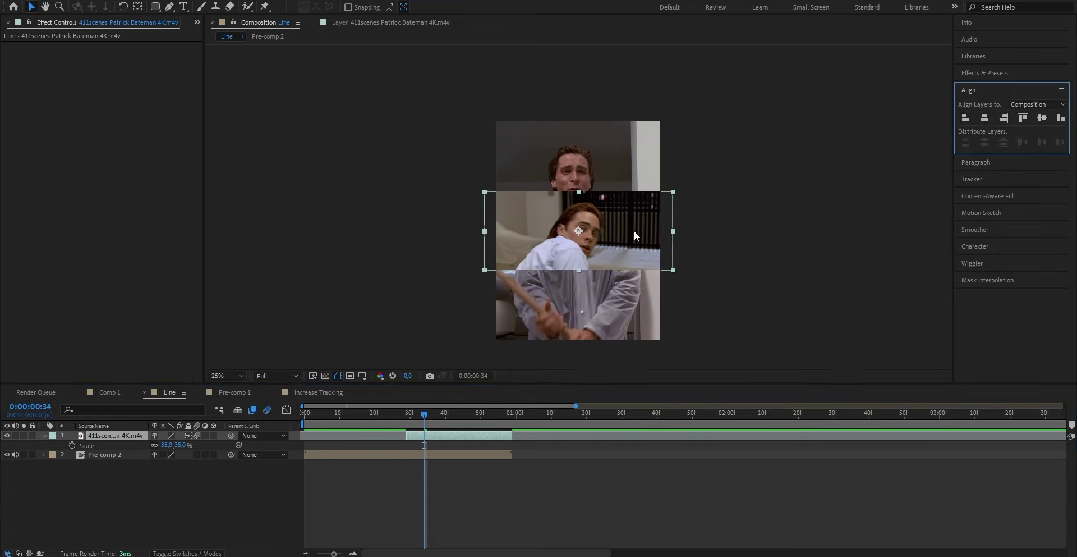
{"action": "left_click", "coordinate": [435, 469]}
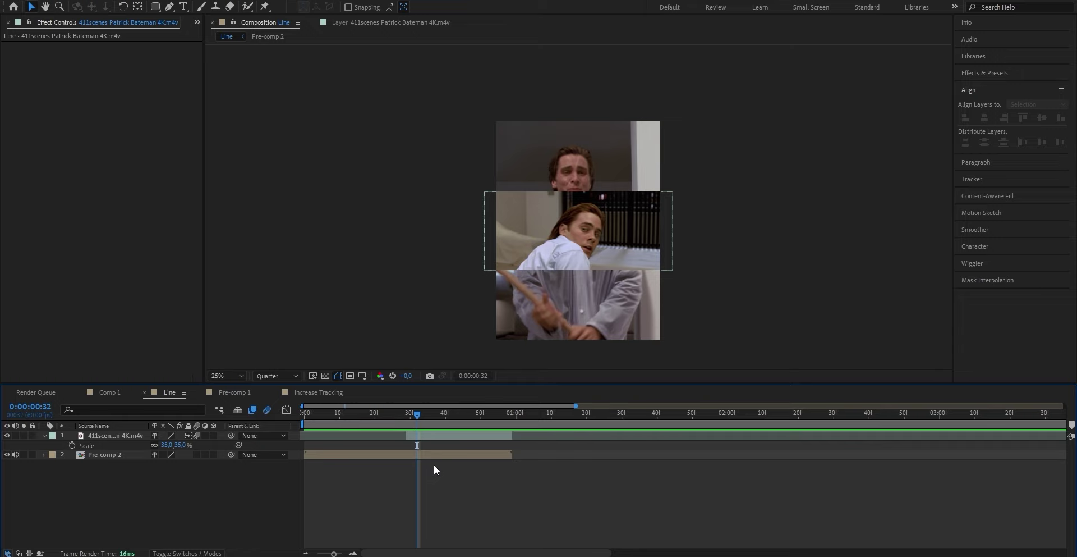
Create a new solid layer coloured pure red FF0000
{"action": "left_click", "coordinate": [93, 3]}
{"action": "mouse_move", "coordinate": [95, 7]}
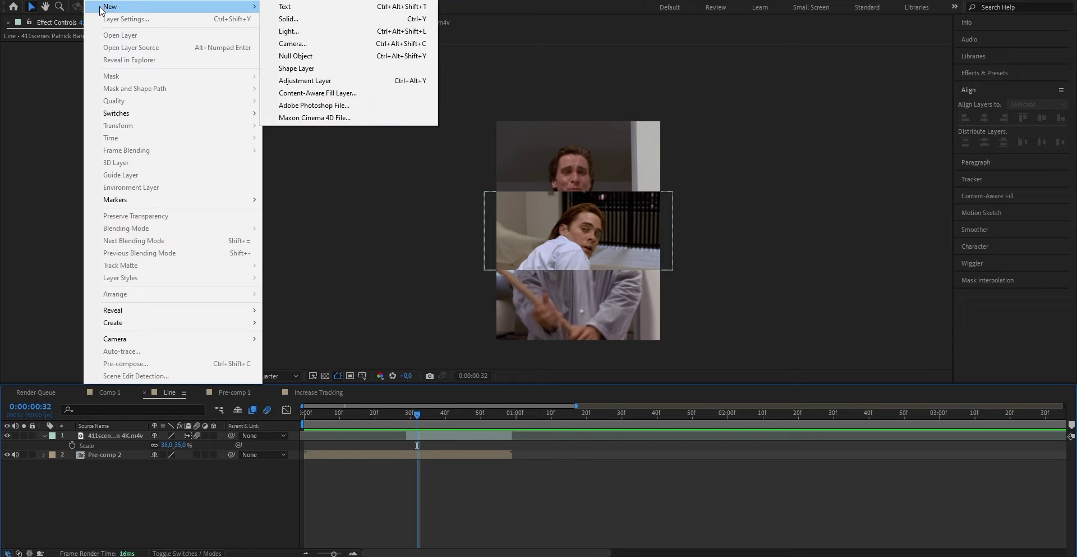
{"action": "left_click", "coordinate": [292, 32]}
{"action": "left_click", "coordinate": [534, 340]}
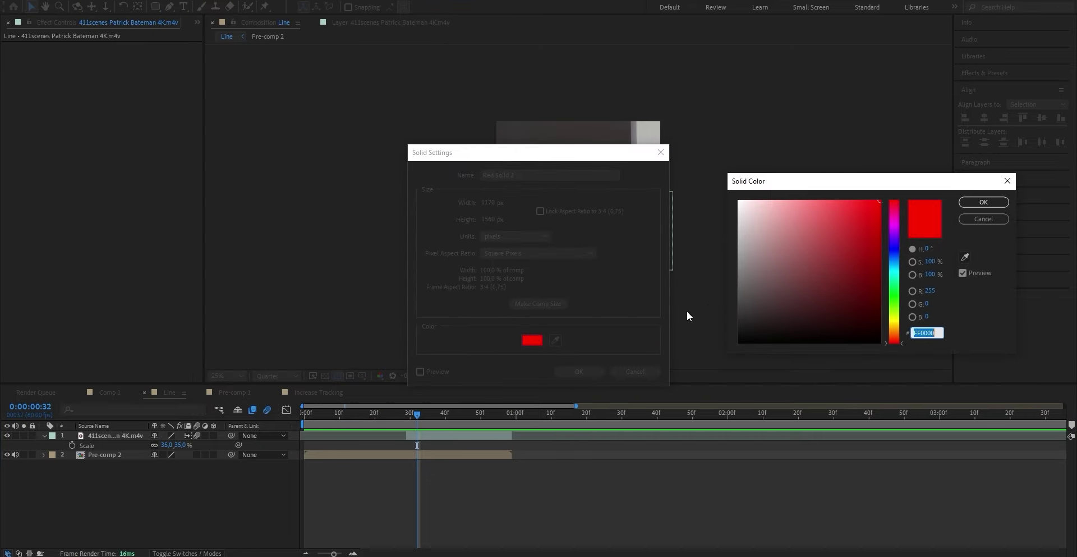
{"action": "left_click", "coordinate": [975, 206]}
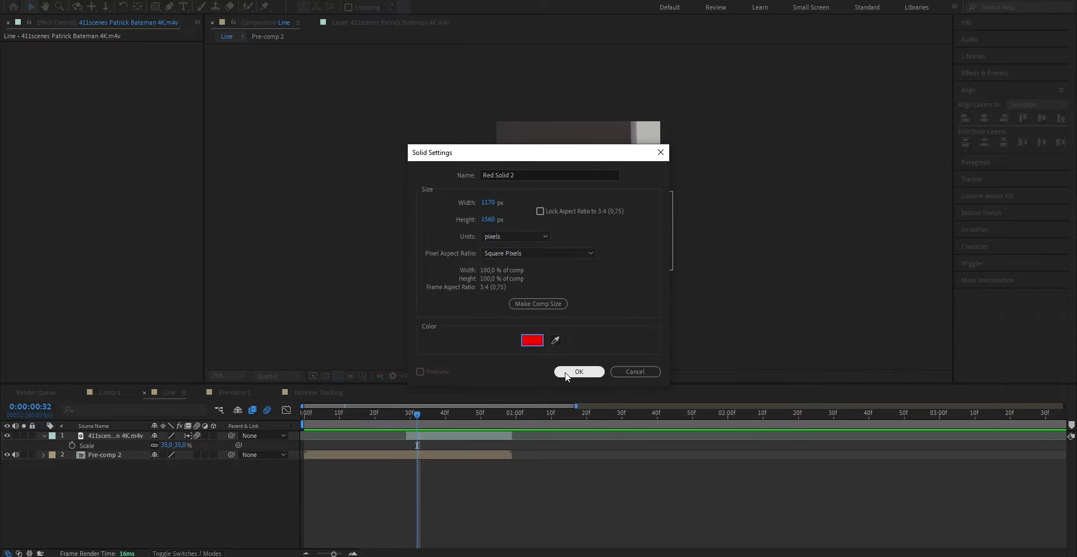
{"action": "left_click", "coordinate": [567, 371]}
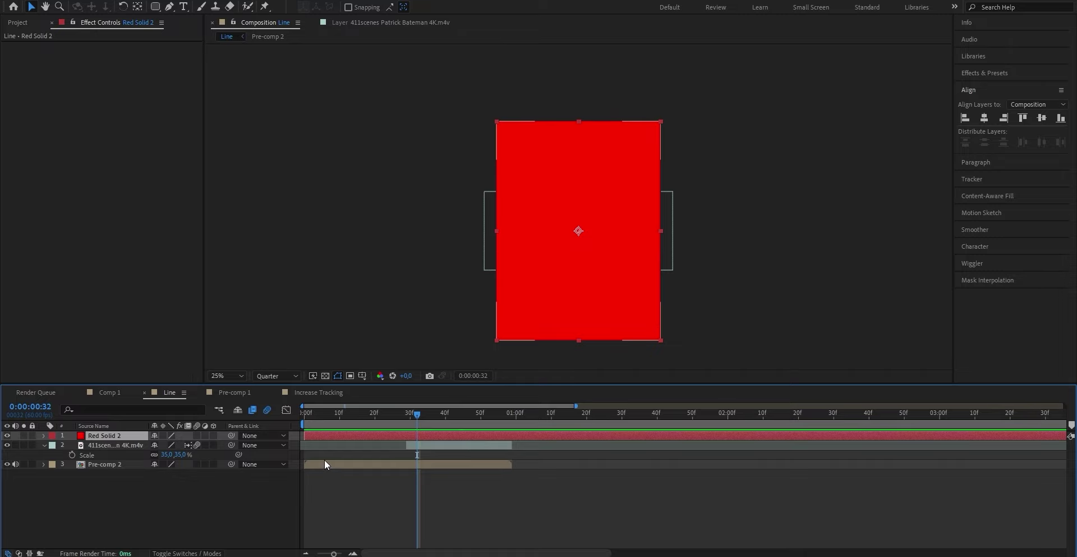
Unlink the red solid's Scale and set its width to 0 with 1% height
{"action": "key", "text": "s"}
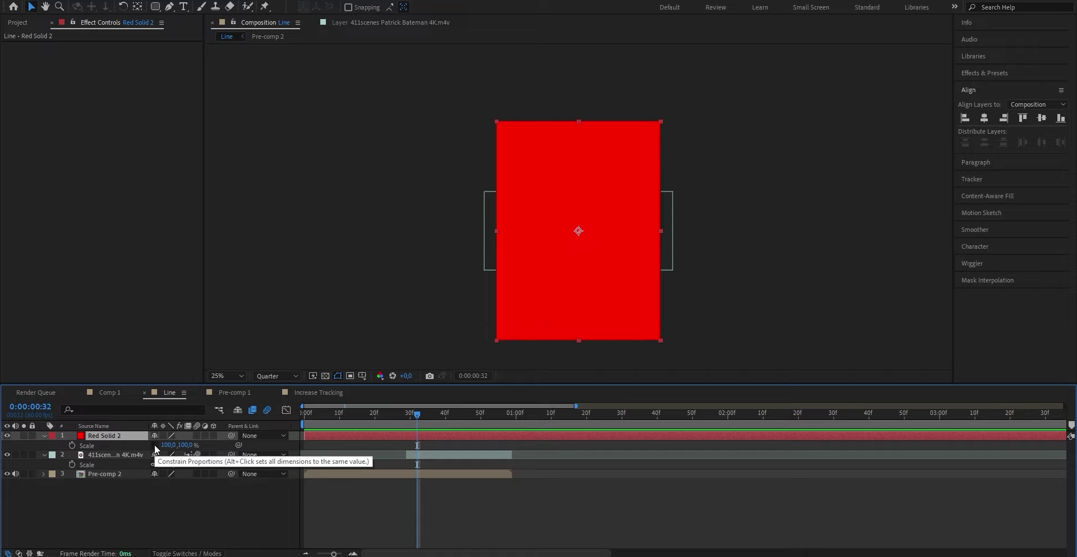
{"action": "left_click", "coordinate": [155, 445]}
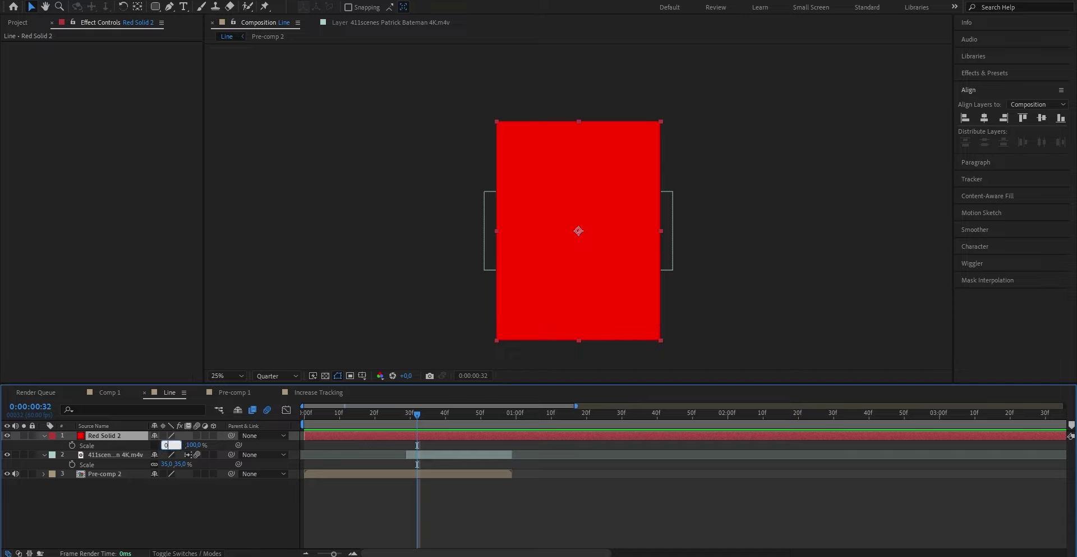
{"action": "type", "text": "0"}
{"action": "key", "text": "Return"}
{"action": "left_click", "coordinate": [326, 511]}
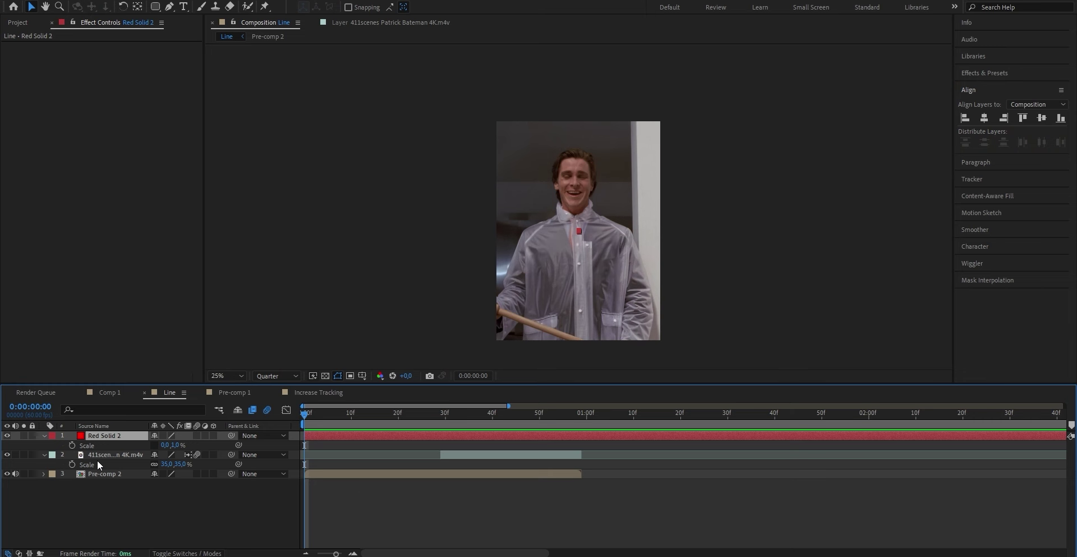
Keyframe the line's width from 0% at frame 0 to 100% around frame 22
{"action": "left_click", "coordinate": [72, 445]}
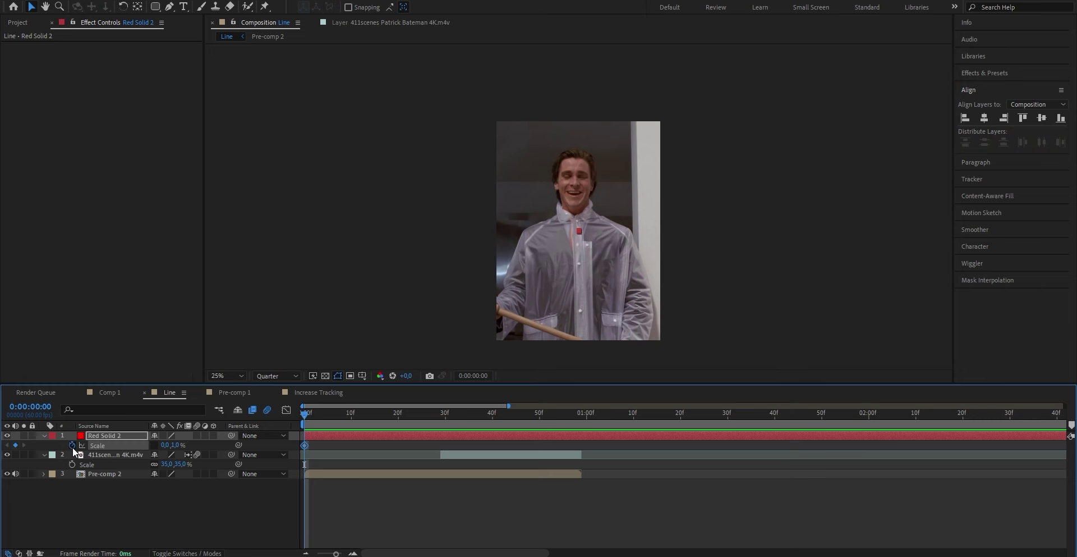
{"action": "left_click", "coordinate": [408, 419]}
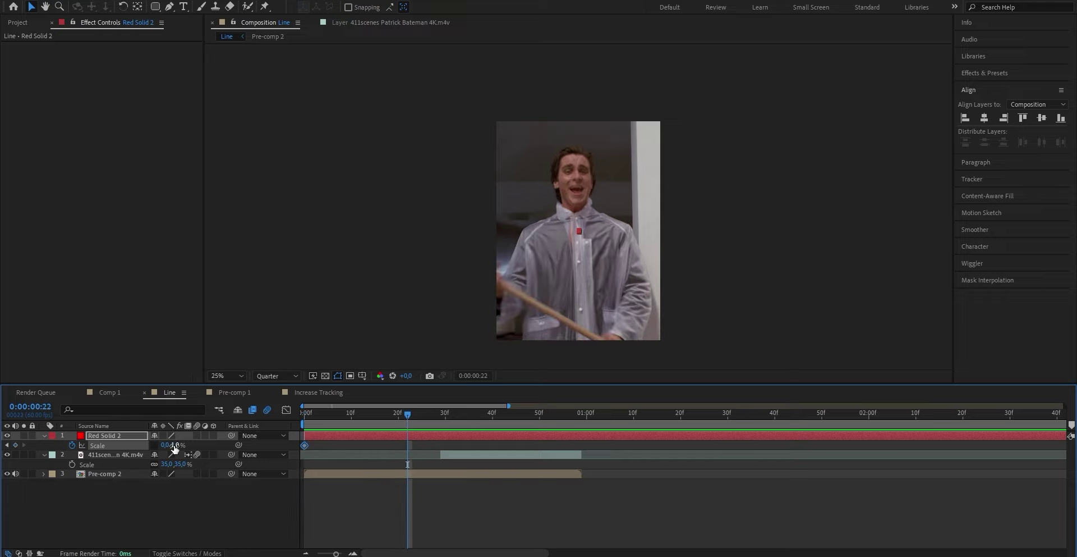
{"action": "key", "text": "Return"}
{"action": "key", "text": "period"}
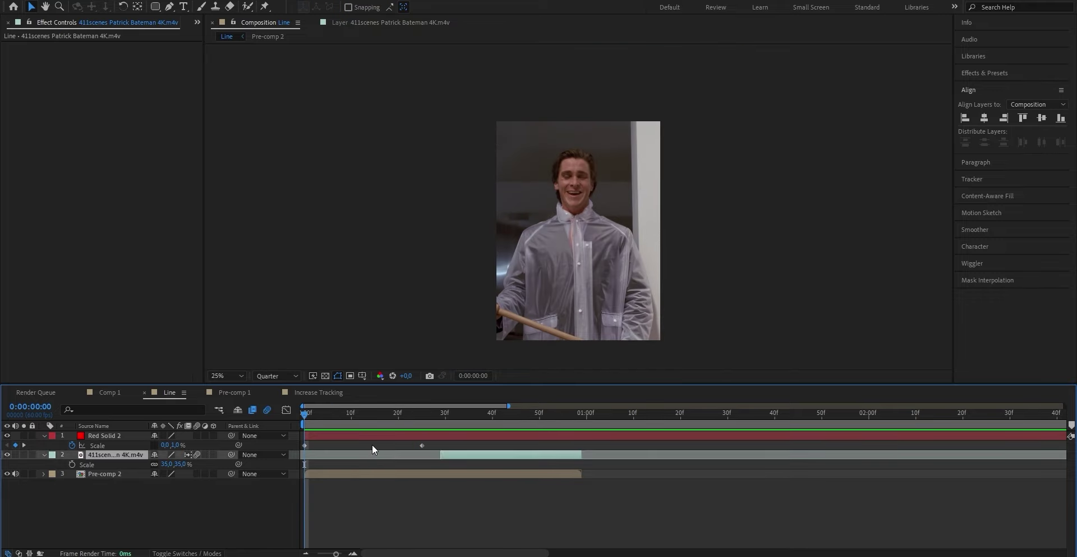
{"action": "left_click", "coordinate": [372, 445]}
{"action": "left_click_drag", "start_coordinate": [306, 424], "coordinate": [362, 424]}
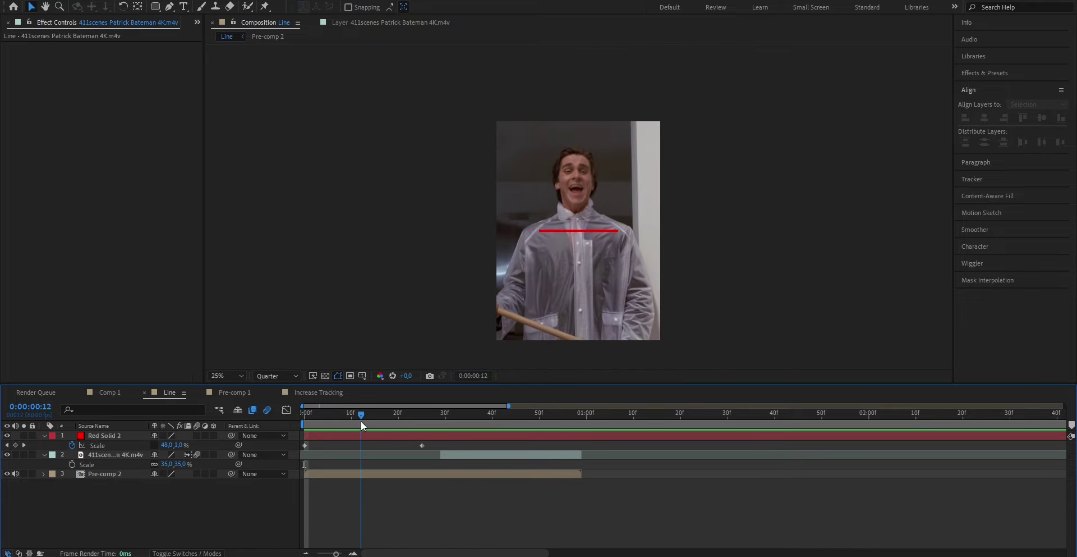
{"action": "key", "text": "alt+bracketleft"}
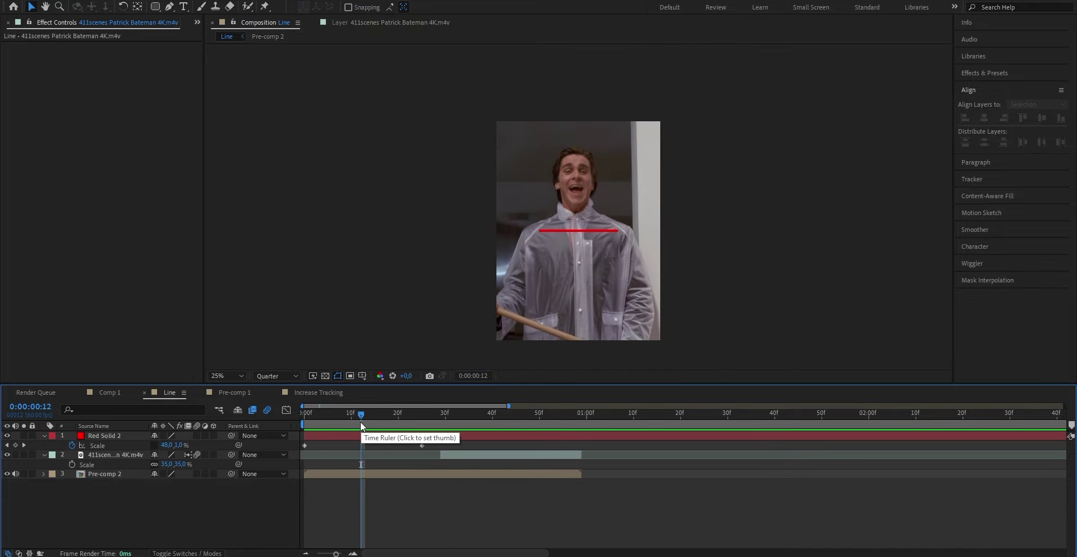
{"action": "left_click_drag", "start_coordinate": [434, 444], "coordinate": [301, 449]}
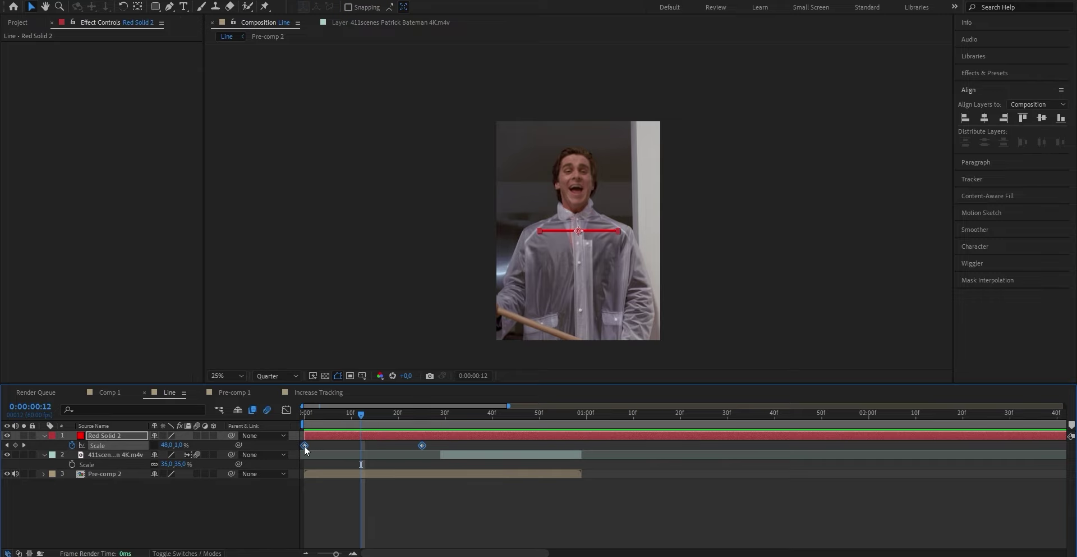
Easy Ease both Scale keyframes and drag their Graph Editor influence into a sharp speed peak
{"action": "right_click", "coordinate": [305, 447]}
{"action": "mouse_move", "coordinate": [370, 438]}
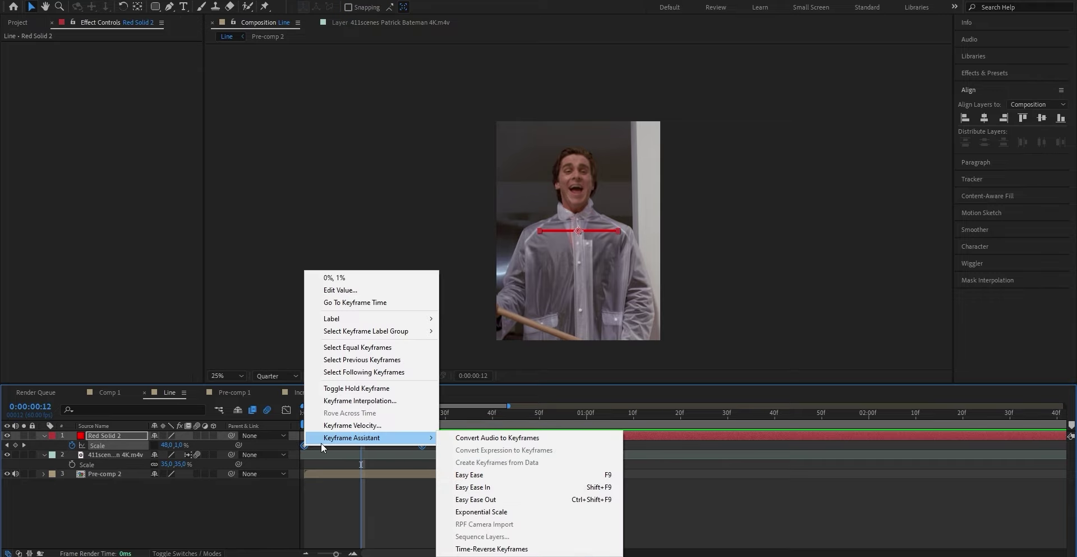
{"action": "left_click", "coordinate": [470, 477]}
{"action": "left_click", "coordinate": [291, 413]}
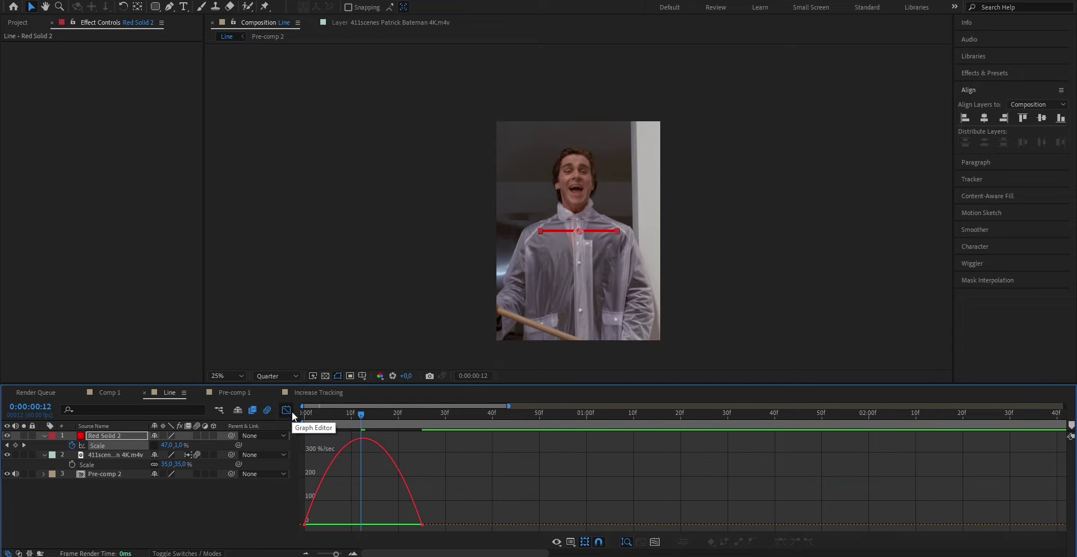
{"action": "right_click", "coordinate": [348, 459]}
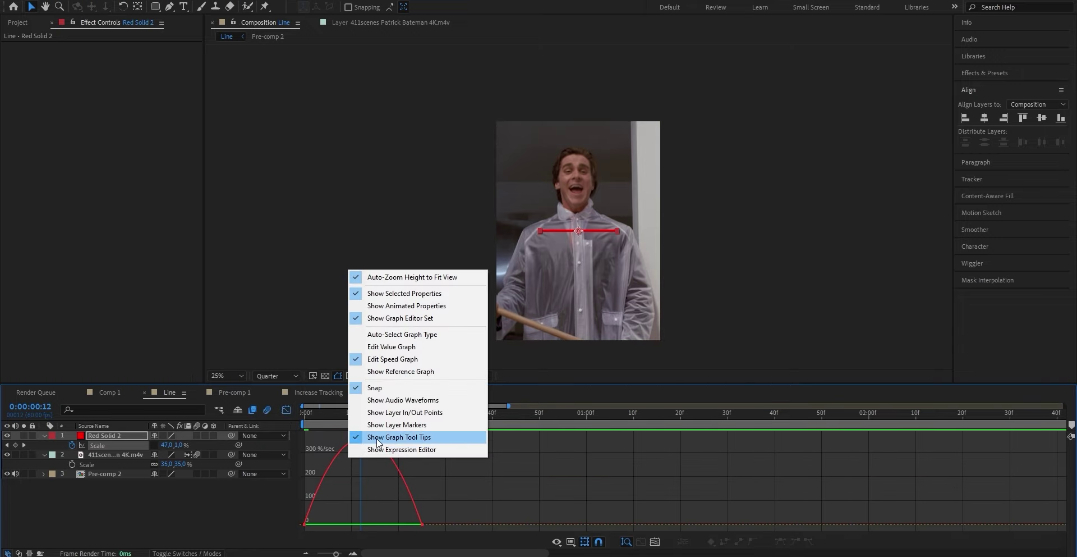
{"action": "left_click", "coordinate": [378, 372]}
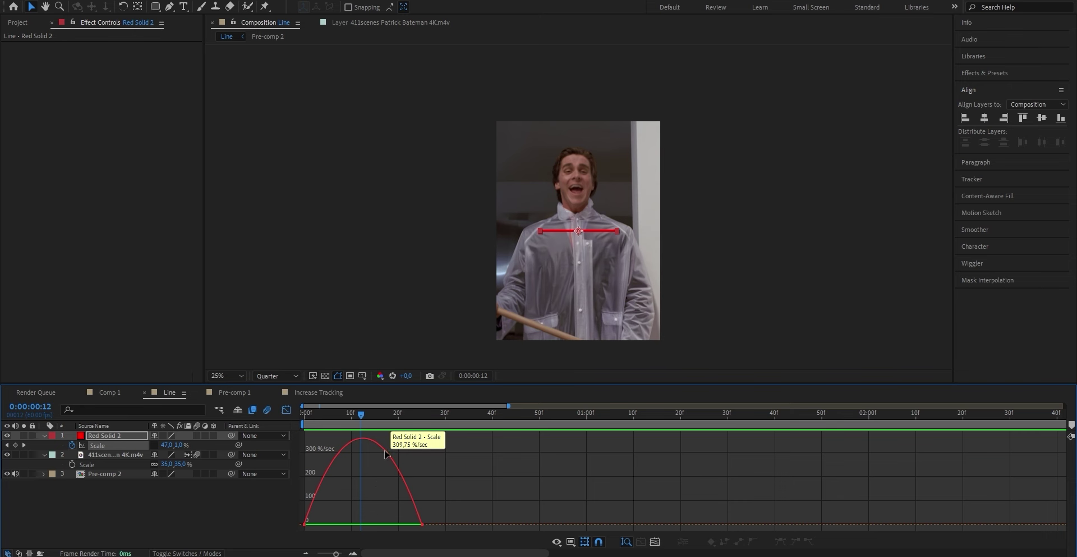
{"action": "left_click", "coordinate": [386, 453]}
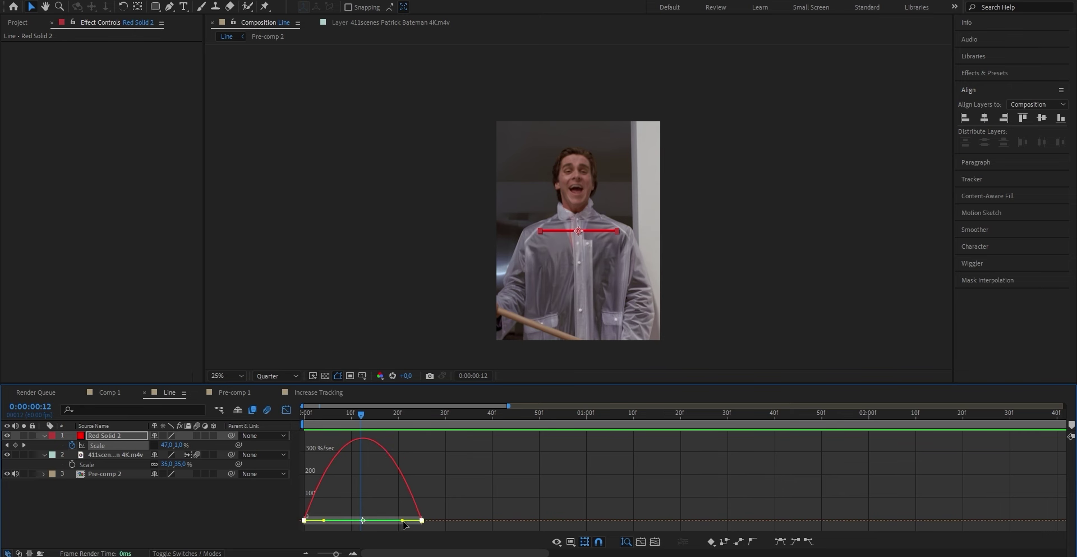
{"action": "left_click_drag", "start_coordinate": [392, 519], "coordinate": [340, 522]}
{"action": "key", "text": "Home"}
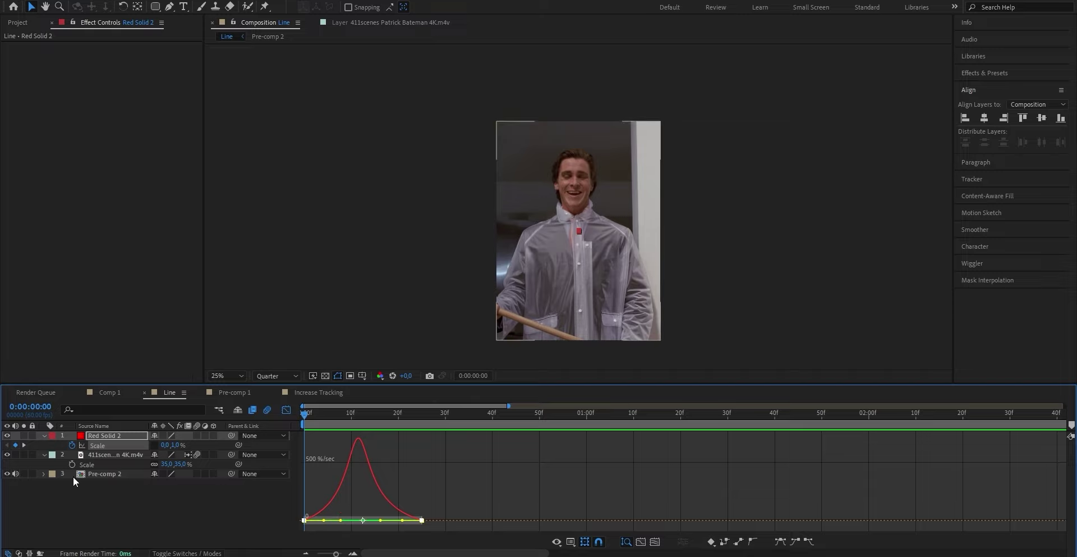
{"action": "key", "text": "shift+F3"}
{"action": "left_click_drag", "start_coordinate": [304, 488], "coordinate": [434, 429]}
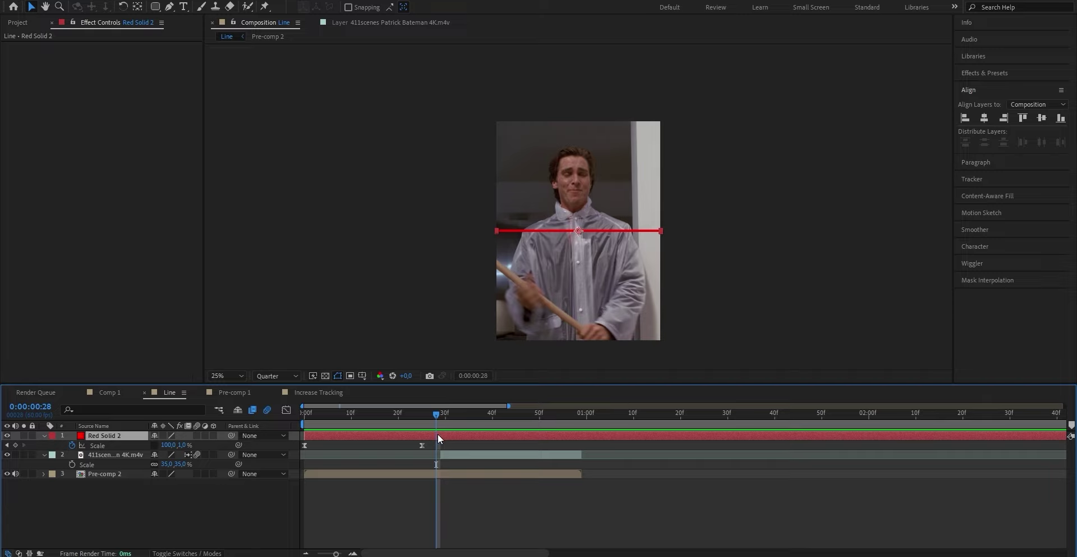
Duplicate the red line and animate the original's separated Y Position from frame 28 down to 1051 at frame 45
{"action": "key", "text": "ctrl+d"}
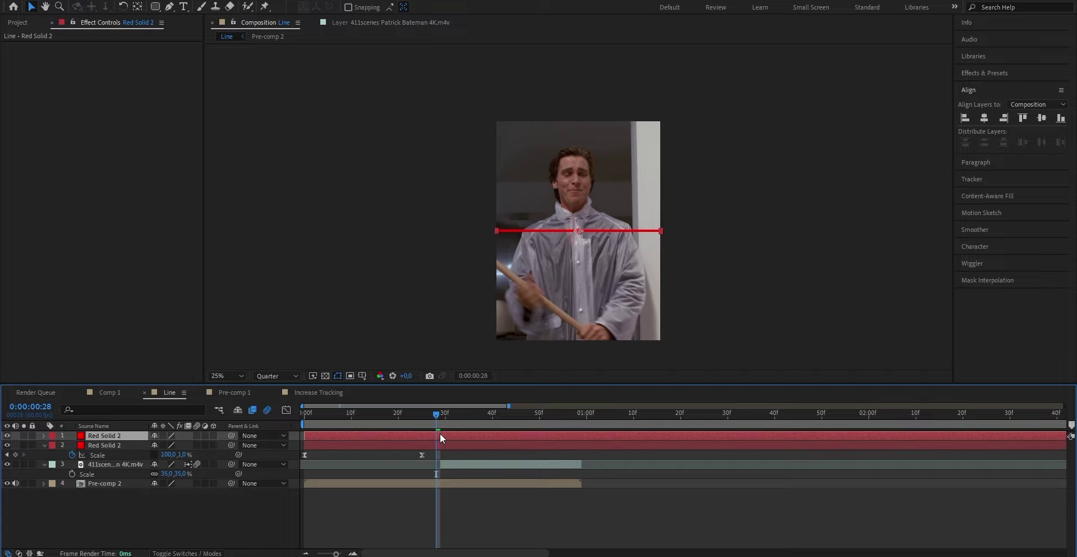
{"action": "left_click", "coordinate": [445, 450]}
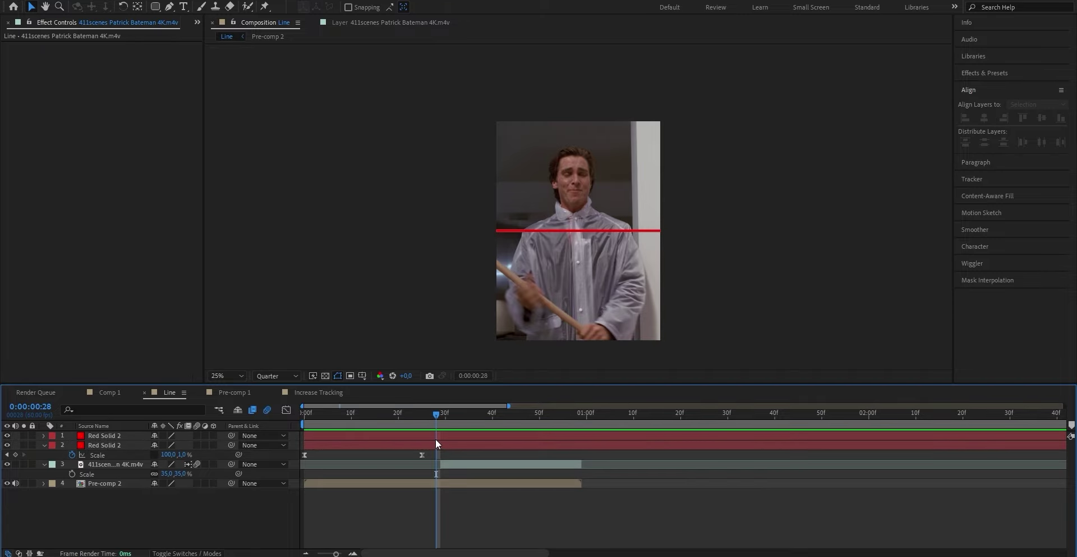
{"action": "left_click", "coordinate": [439, 442]}
{"action": "key", "text": "p"}
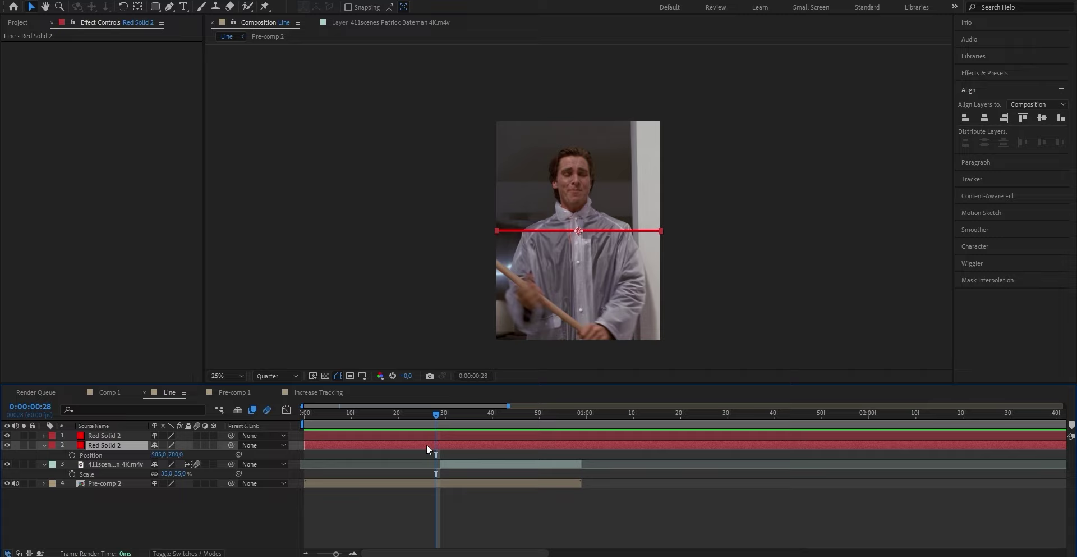
{"action": "right_click", "coordinate": [99, 452]}
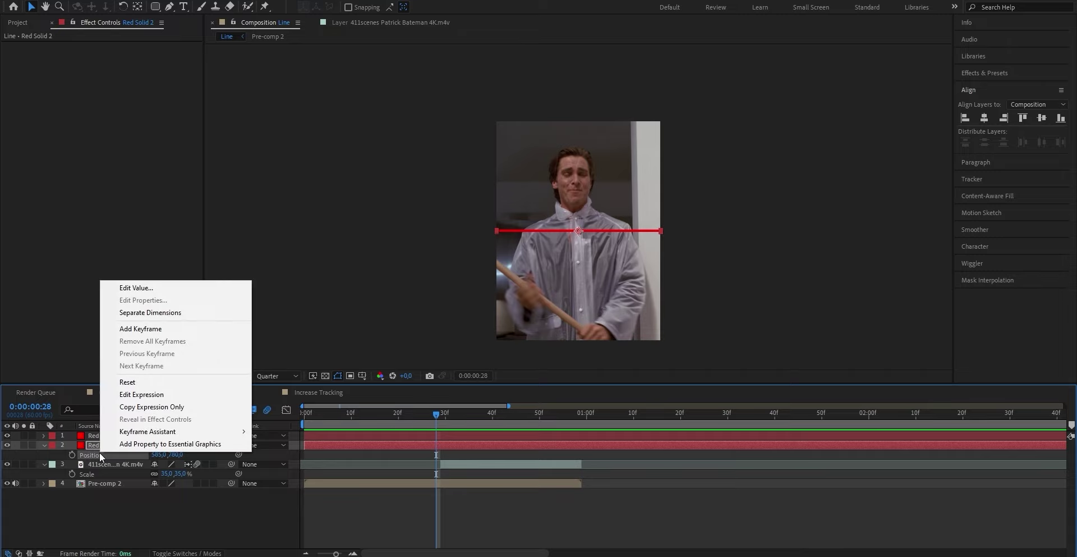
{"action": "left_click", "coordinate": [147, 315]}
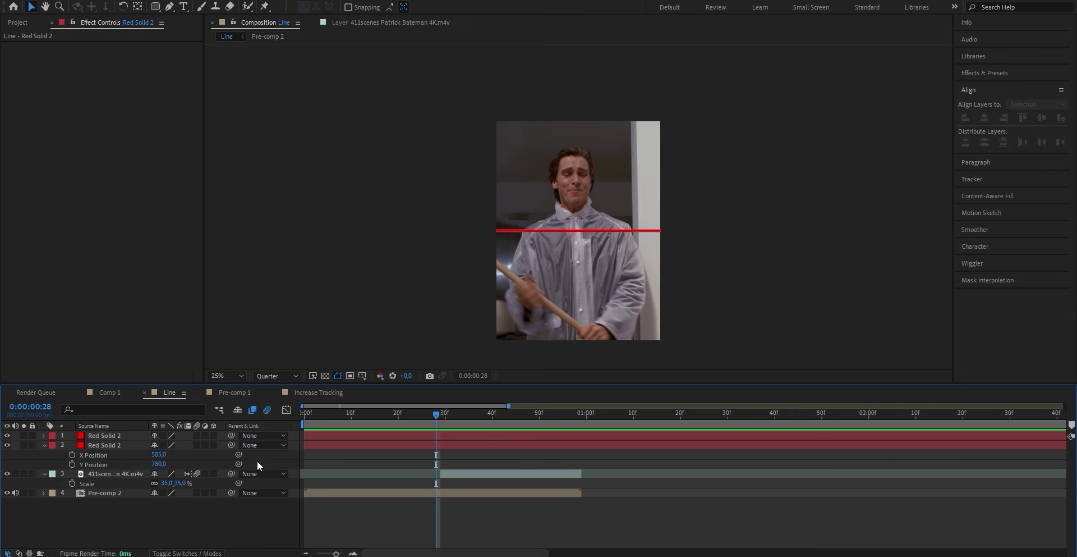
{"action": "left_click", "coordinate": [71, 464]}
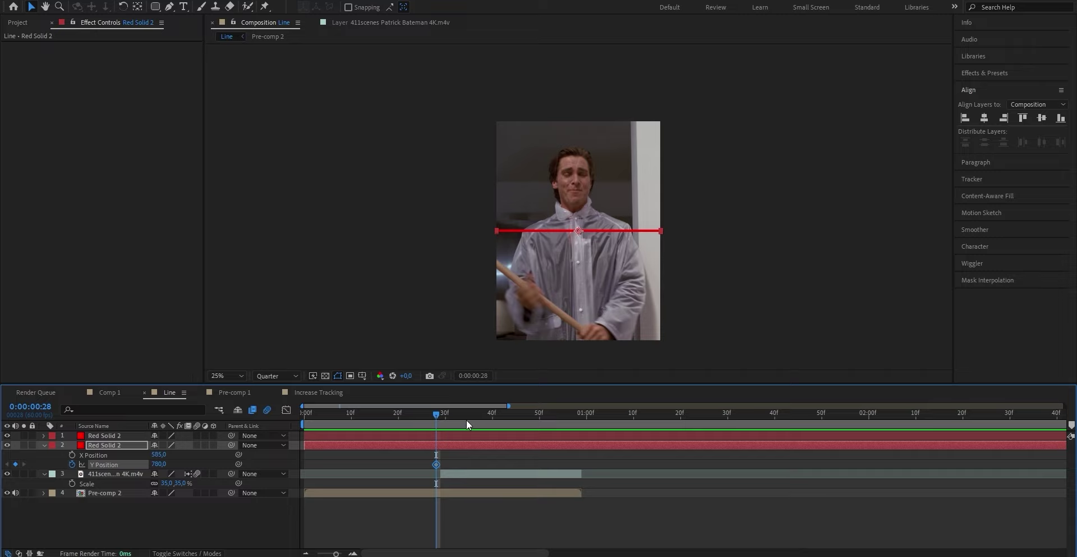
{"action": "left_click", "coordinate": [515, 418]}
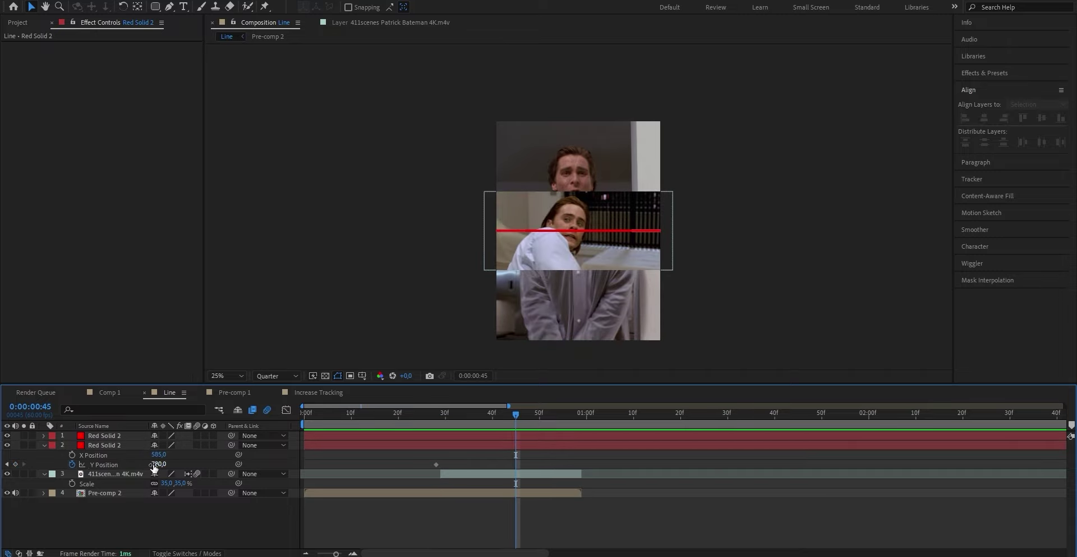
{"action": "left_click_drag", "start_coordinate": [155, 467], "coordinate": [288, 446]}
Separate the duplicate's Position and animate its Y up to 504 by frame 45
{"action": "left_click", "coordinate": [370, 436]}
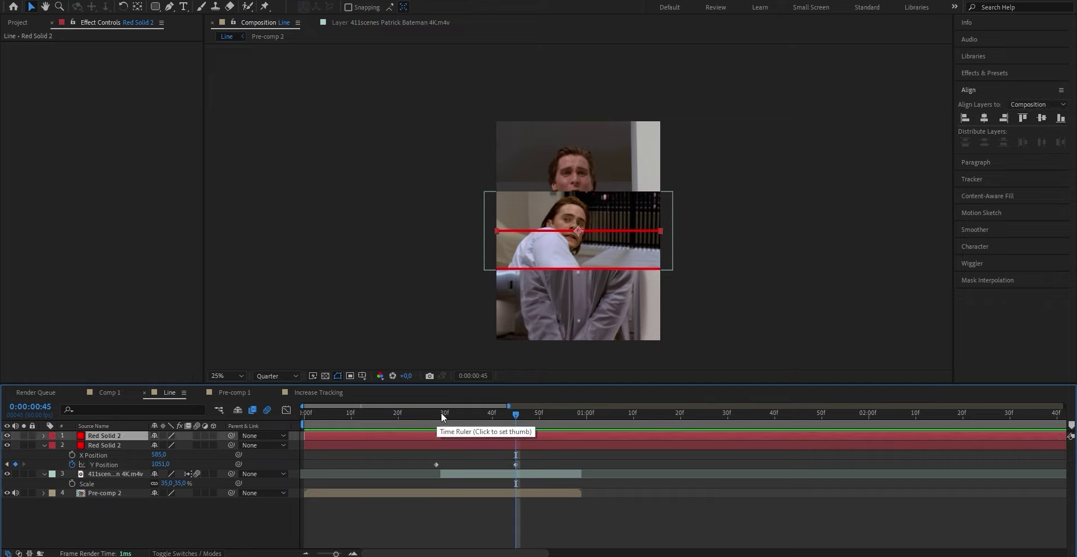
{"action": "left_click", "coordinate": [443, 417]}
{"action": "key", "text": "p"}
{"action": "right_click", "coordinate": [107, 446]}
{"action": "left_click", "coordinate": [149, 306]}
{"action": "left_click", "coordinate": [72, 444]}
{"action": "left_click", "coordinate": [72, 454]}
{"action": "left_click", "coordinate": [510, 441]}
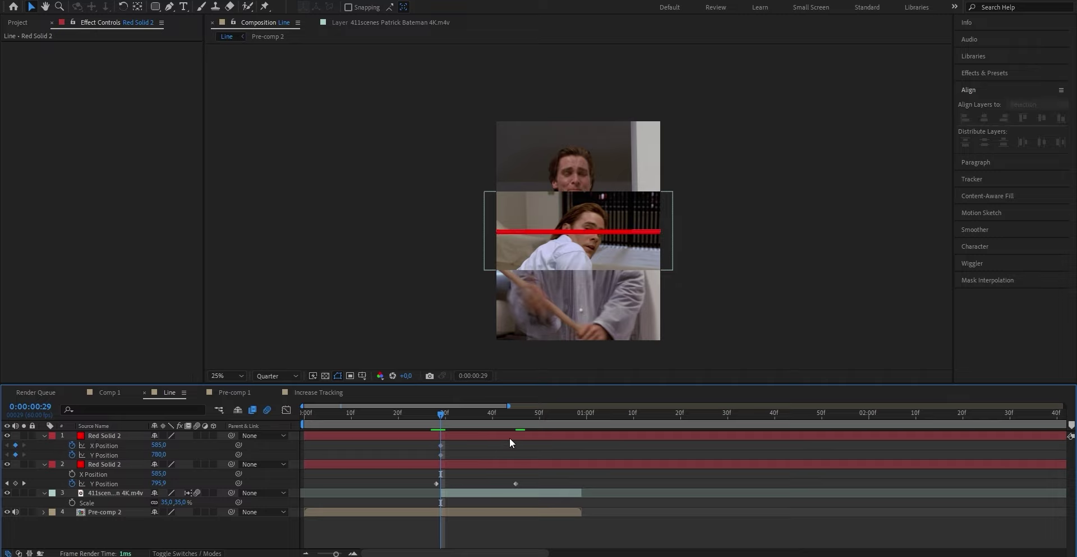
{"action": "left_click", "coordinate": [516, 418]}
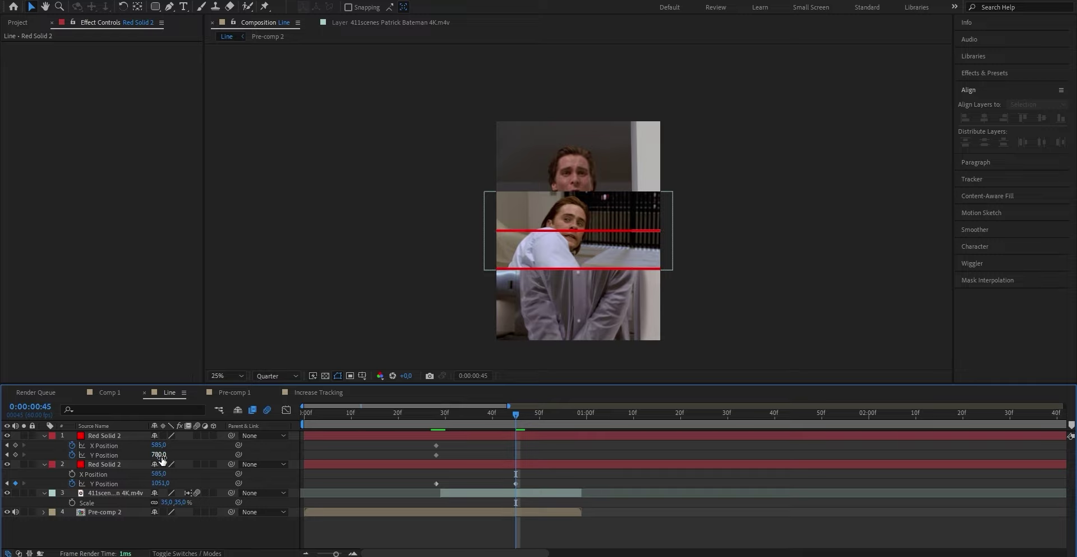
{"action": "left_click_drag", "start_coordinate": [162, 457], "coordinate": [26, 474]}
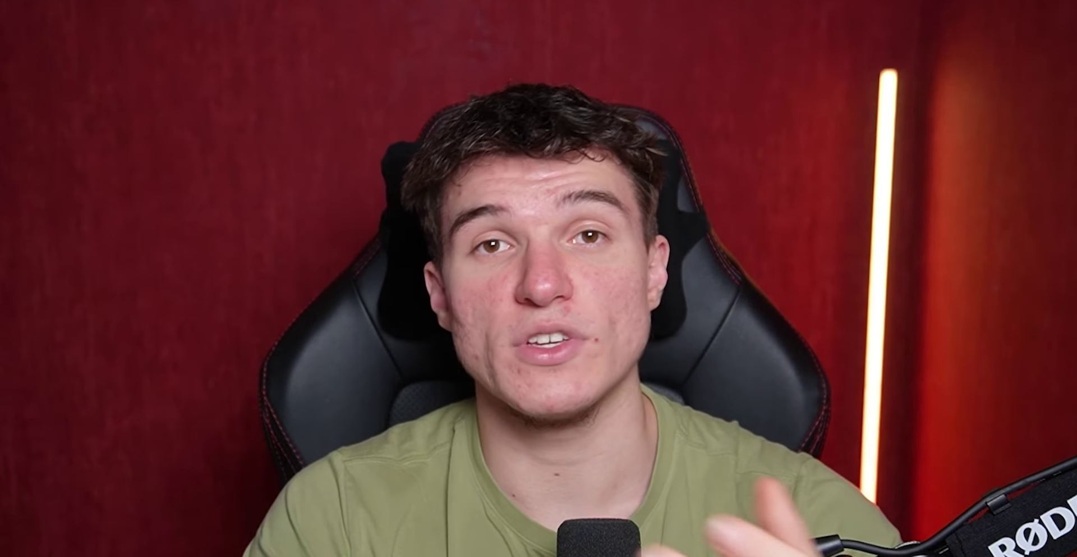
{"action": "left_click_drag", "start_coordinate": [534, 481], "coordinate": [399, 447]}
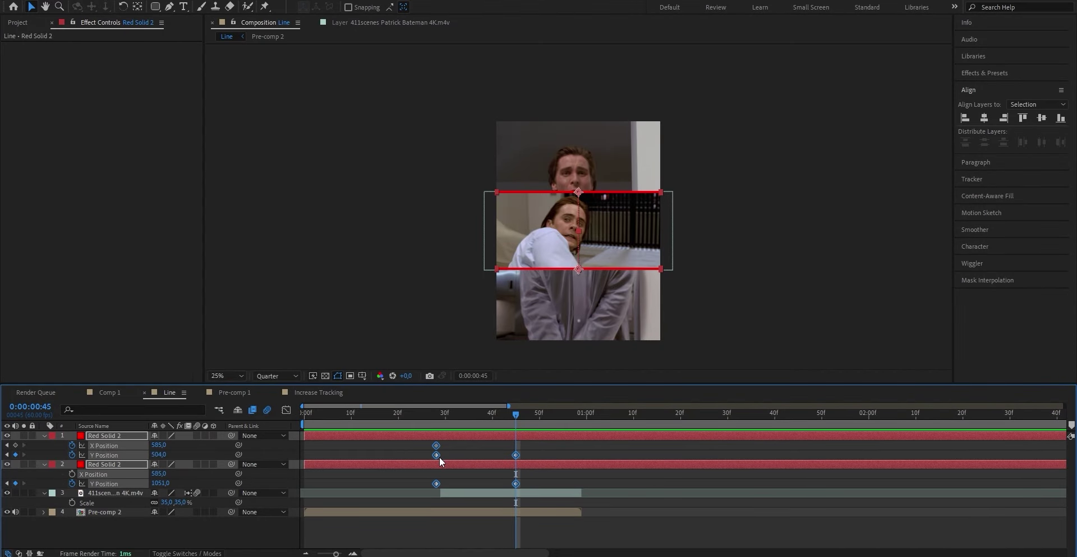
Apply Easy Ease to the lines' Y Position keyframes and pull the Graph Editor influence into a sharp peak
{"action": "right_click", "coordinate": [438, 456]}
{"action": "mouse_move", "coordinate": [473, 450]}
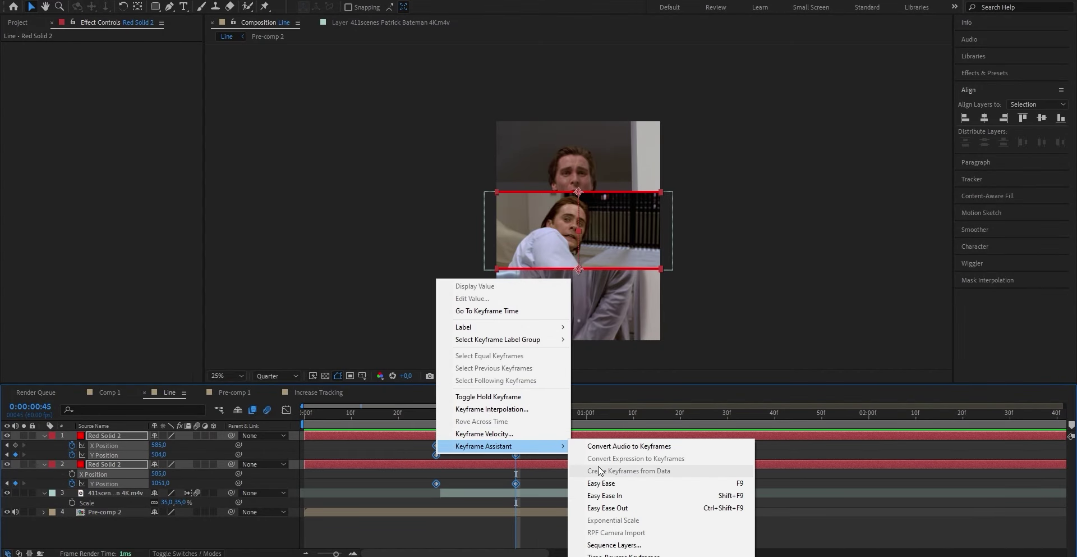
{"action": "left_click", "coordinate": [606, 482]}
{"action": "left_click", "coordinate": [608, 484]}
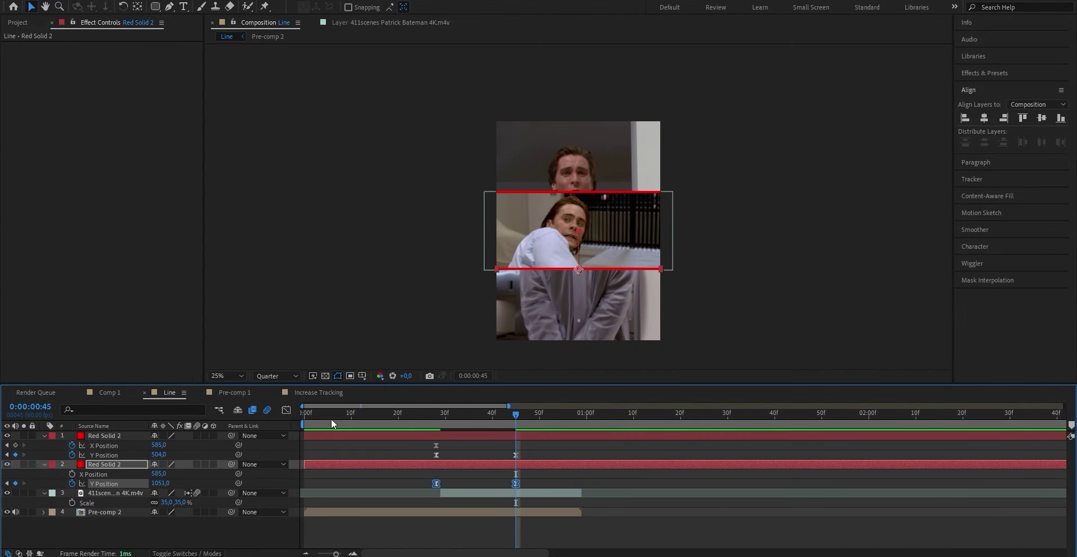
{"action": "left_click", "coordinate": [290, 413]}
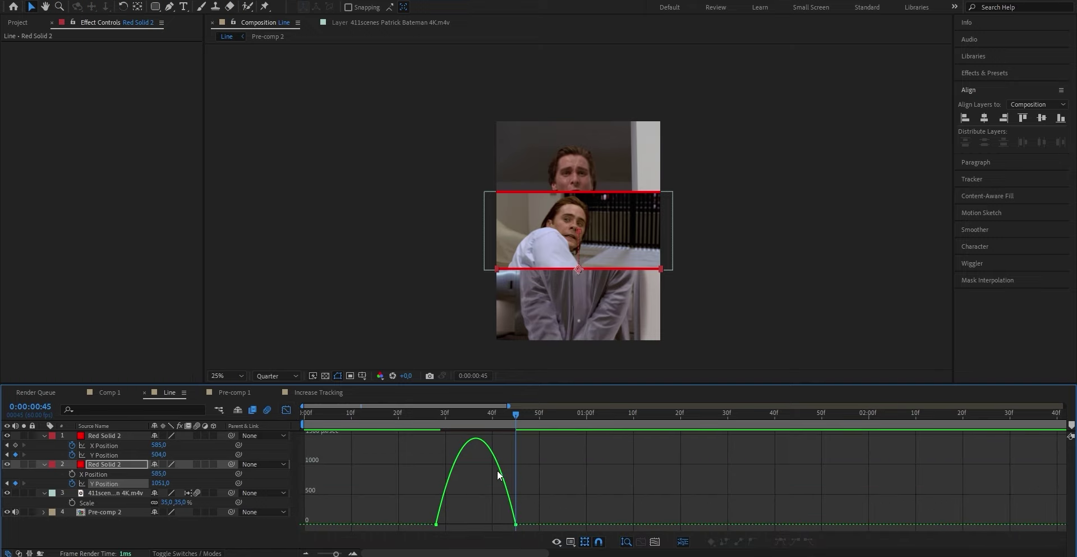
{"action": "left_click", "coordinate": [498, 449]}
{"action": "left_click_drag", "start_coordinate": [502, 519], "coordinate": [490, 521]}
{"action": "key", "text": "shift+F3"}
{"action": "left_click", "coordinate": [436, 454]}
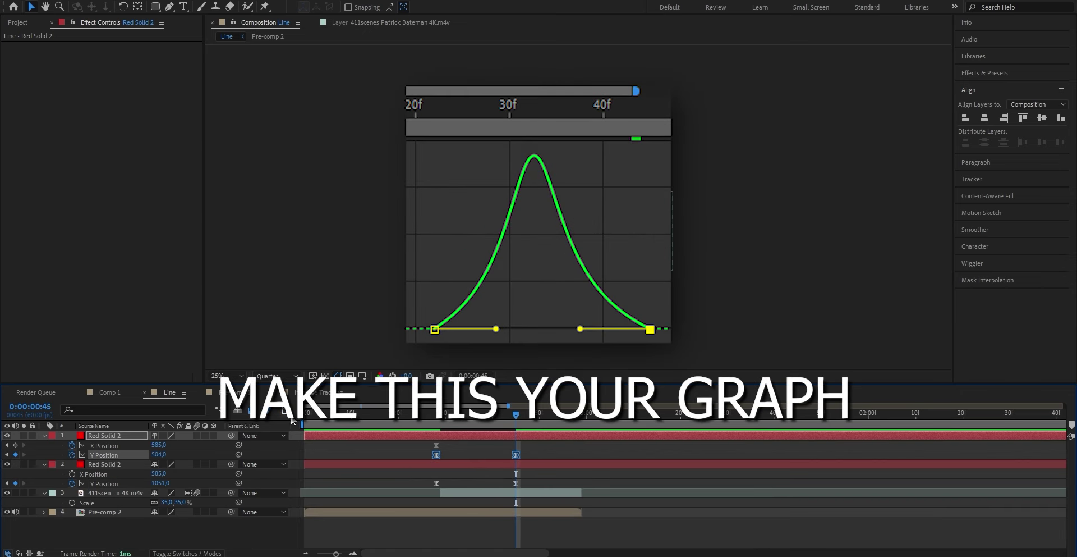
{"action": "key", "text": "shift+F3"}
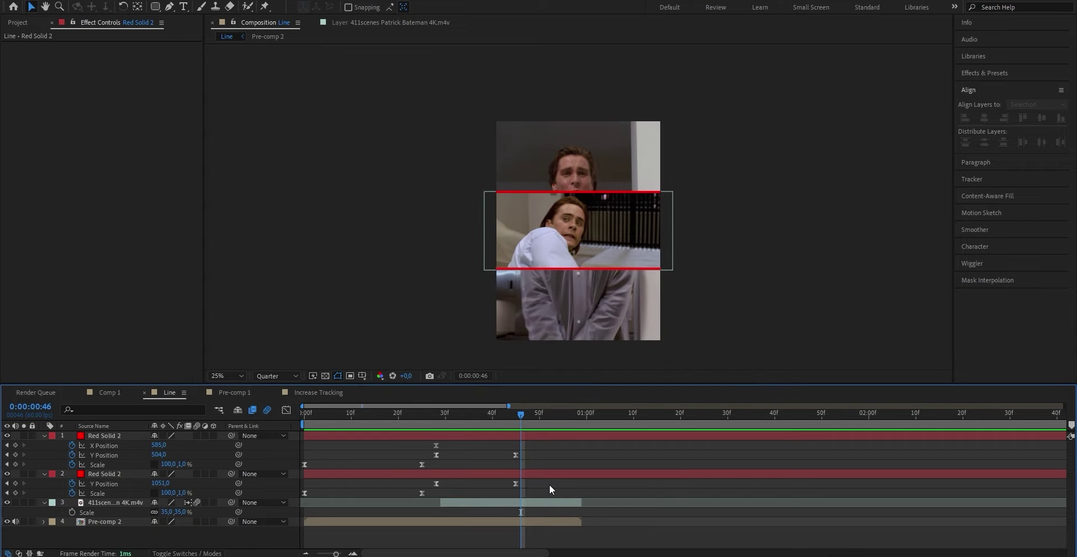
Drag the first Y Position keyframes of both red lines to frame 22 and play back from the start
{"action": "left_click_drag", "start_coordinate": [543, 483], "coordinate": [433, 481]}
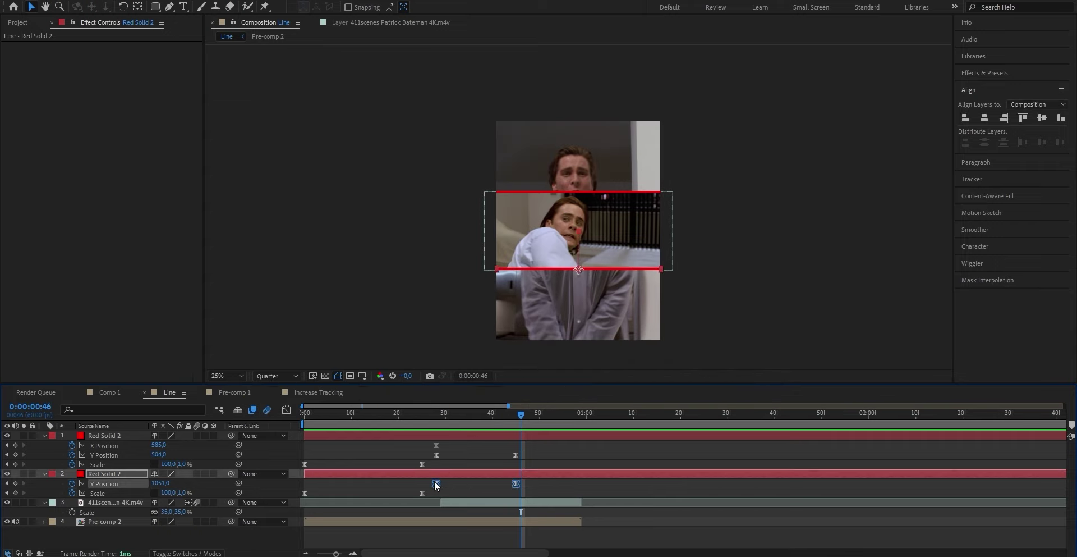
{"action": "mouse_move", "coordinate": [437, 486]}
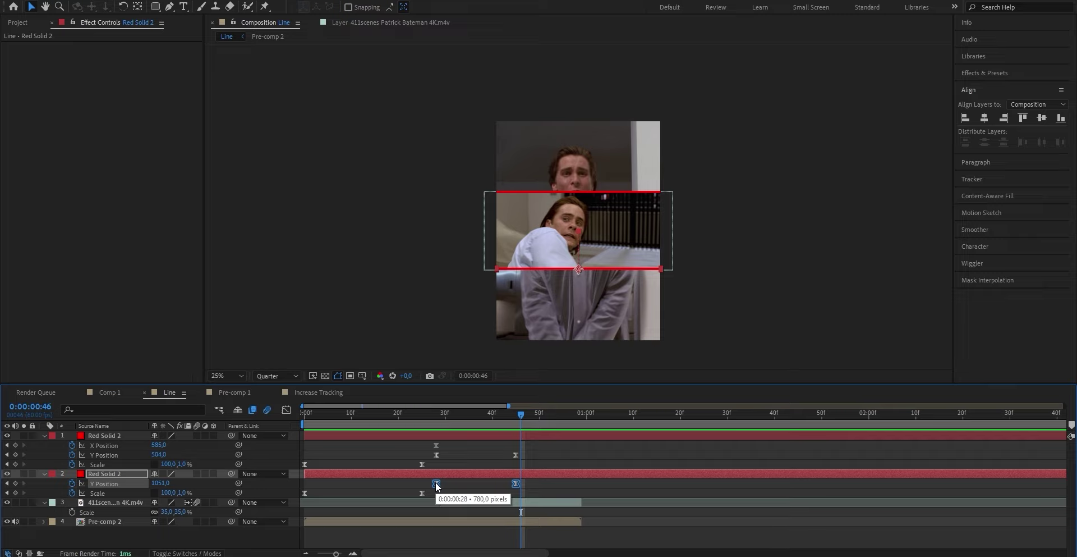
{"action": "left_click_drag", "start_coordinate": [438, 486], "coordinate": [409, 484]}
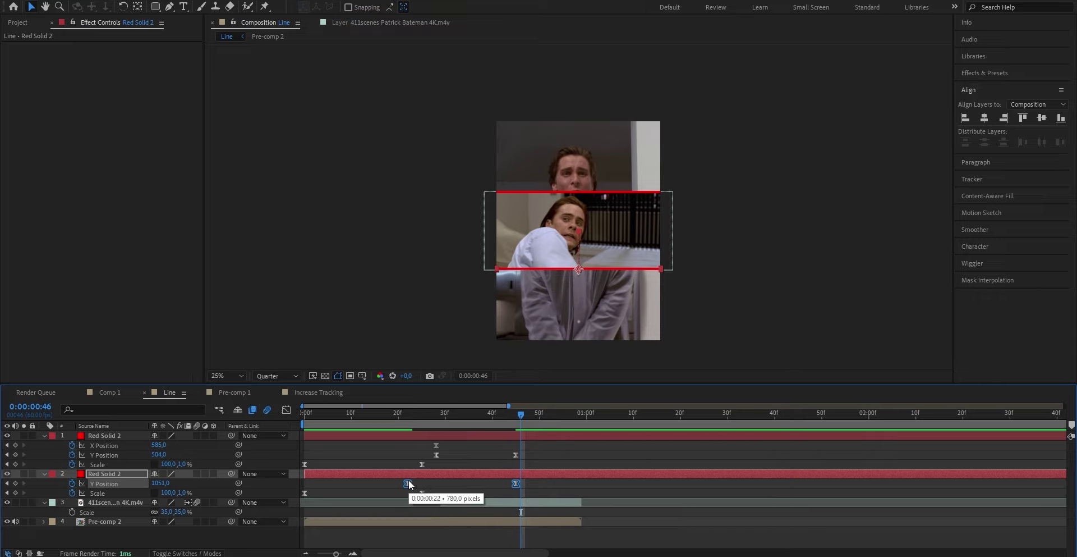
{"action": "left_click_drag", "start_coordinate": [409, 480], "coordinate": [409, 454]}
{"action": "left_click", "coordinate": [437, 455]}
{"action": "left_click", "coordinate": [476, 446]}
{"action": "key", "text": "Home"}
{"action": "key", "text": "space"}
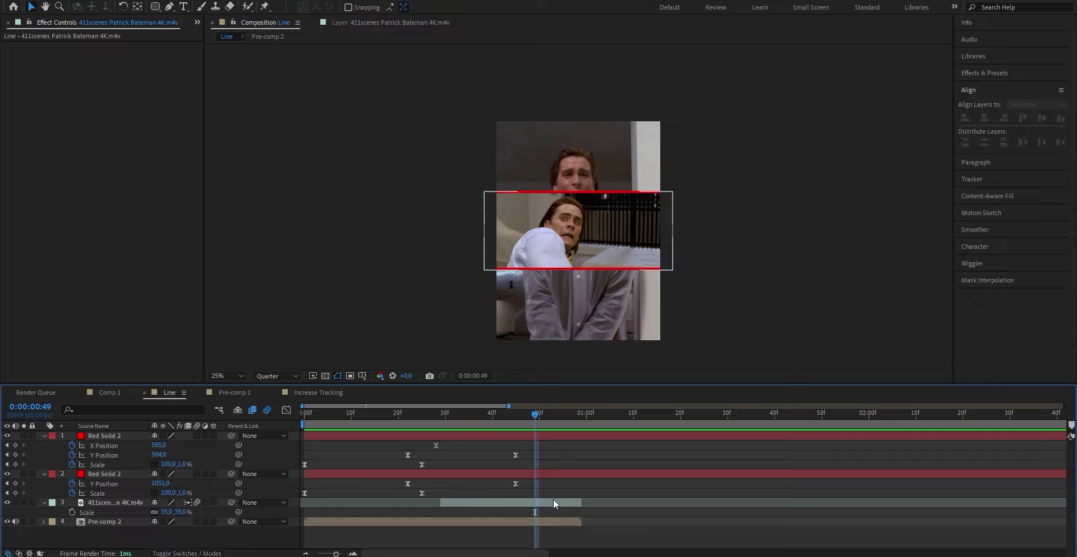
Duplicate the Patrick Bateman clip layer and trim both copies to start at frame 22
{"action": "left_click", "coordinate": [553, 502]}
{"action": "key", "text": "ctrl+d"}
{"action": "left_click_drag", "start_coordinate": [535, 413], "coordinate": [407, 417]}
{"action": "left_click", "coordinate": [449, 502]}
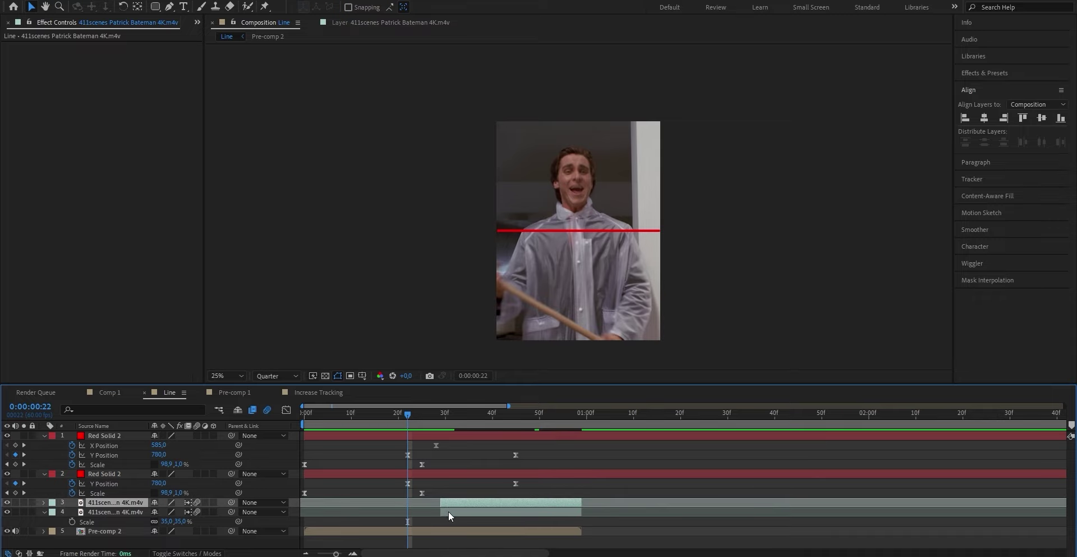
{"action": "left_click", "coordinate": [448, 510], "text": "shift"}
{"action": "left_click_drag", "start_coordinate": [442, 502], "coordinate": [407, 501]}
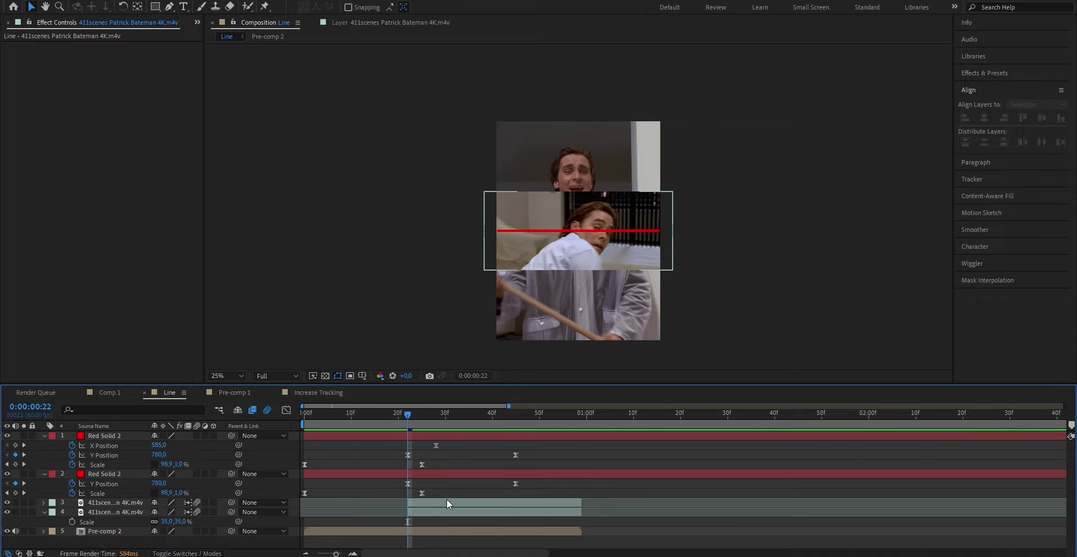
{"action": "left_click", "coordinate": [447, 499]}
{"action": "left_click", "coordinate": [155, 7]}
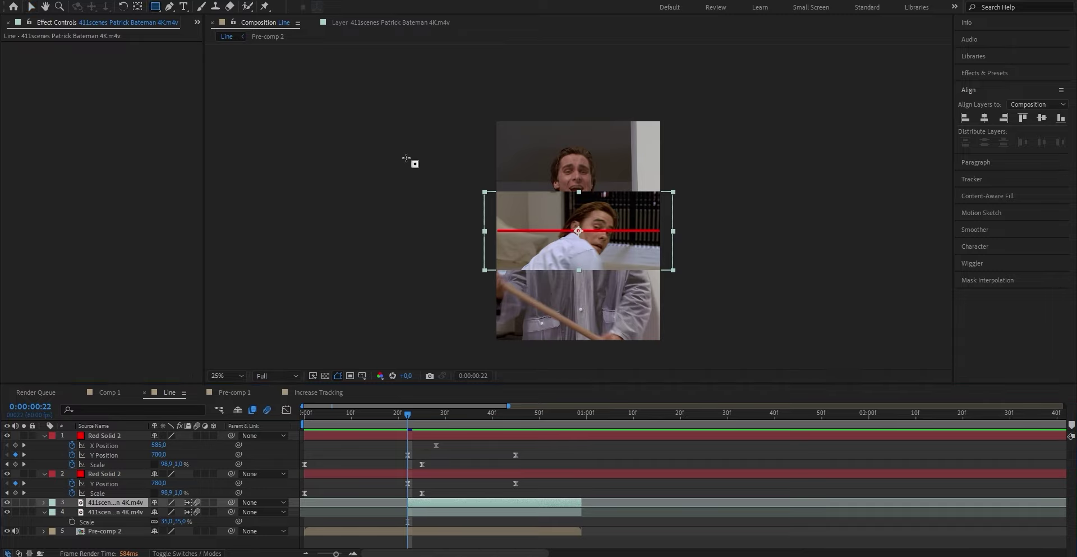
{"action": "key", "text": "period"}
Draw a rectangular mask on layer 3 and keyframe its path, collapsed to the red line at 0:22, open at 0:45
{"action": "left_click_drag", "start_coordinate": [413, 176], "coordinate": [744, 256]}
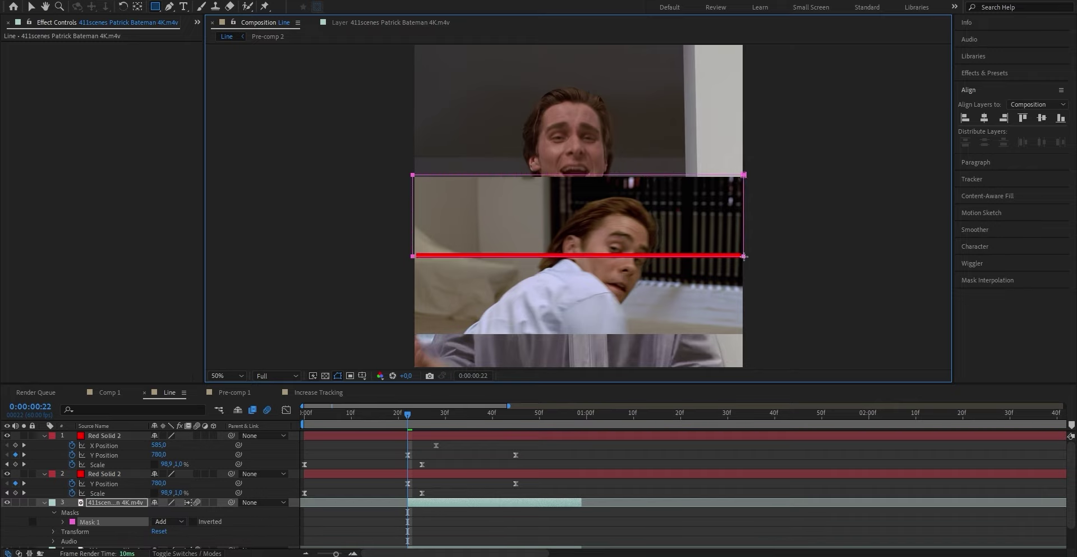
{"action": "key", "text": "v"}
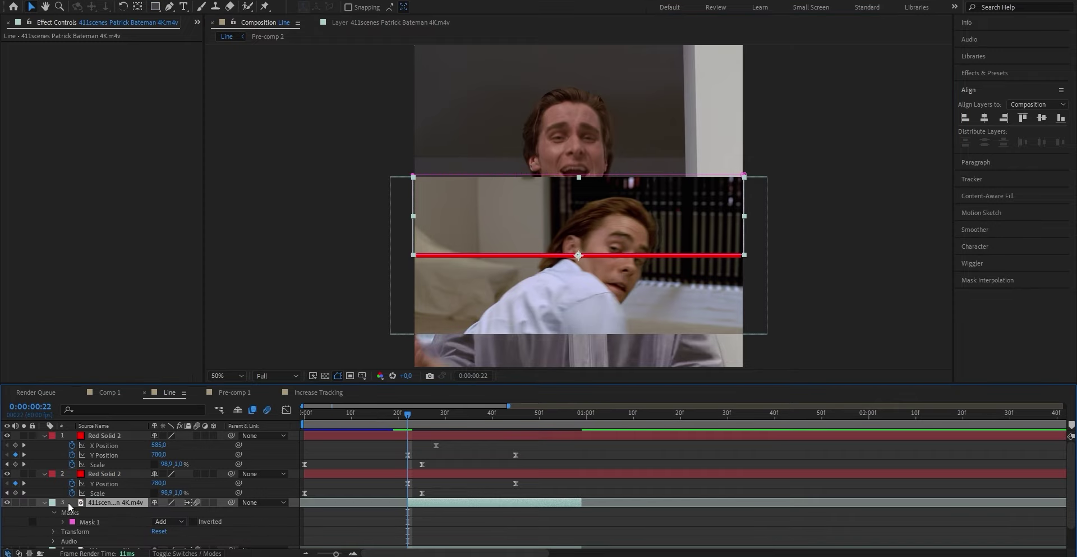
{"action": "scroll", "coordinate": [53, 493], "scroll_direction": "down", "scroll_amount": 1}
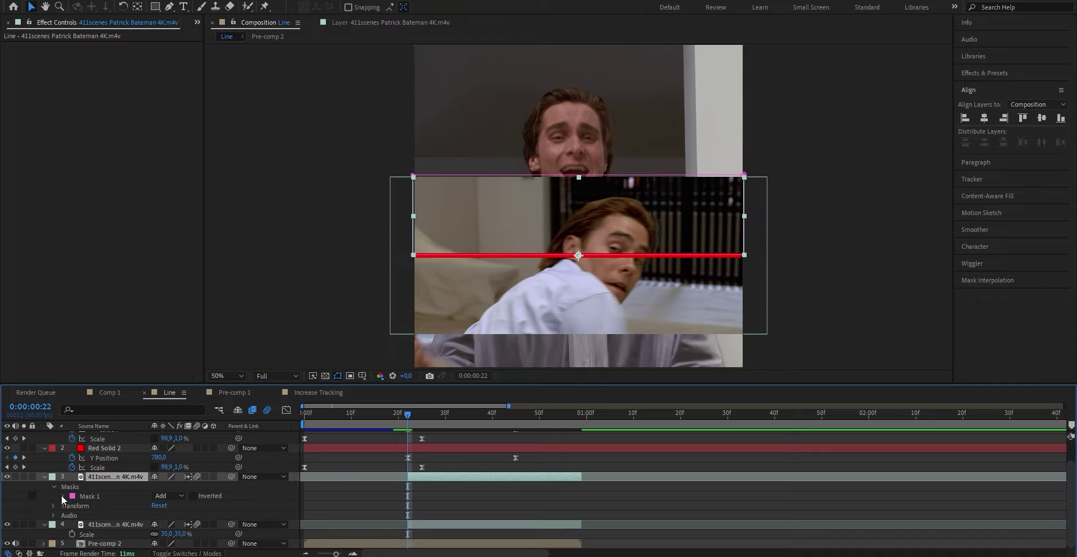
{"action": "left_click", "coordinate": [62, 495]}
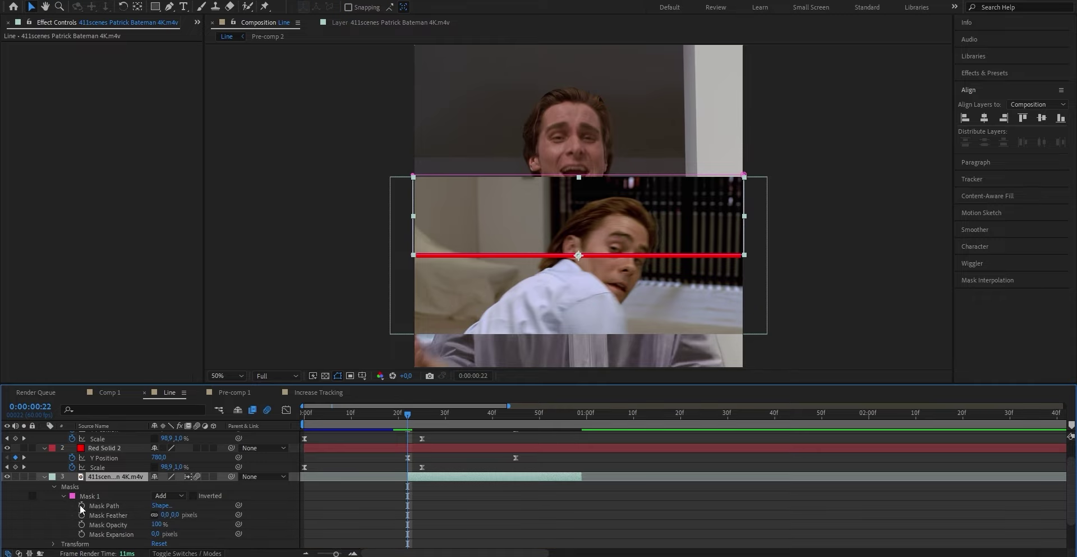
{"action": "left_click", "coordinate": [82, 505]}
{"action": "left_click_drag", "start_coordinate": [410, 419], "coordinate": [518, 425]}
{"action": "left_click", "coordinate": [15, 505]}
{"action": "left_click_drag", "start_coordinate": [414, 416], "coordinate": [408, 419]}
{"action": "scroll", "coordinate": [425, 458], "scroll_direction": "up", "scroll_amount": 2}
{"action": "key", "text": "period"}
{"action": "double_click", "coordinate": [544, 147]}
{"action": "left_click_drag", "start_coordinate": [578, 143], "coordinate": [576, 301]}
{"action": "key", "text": "comma"}
Easy Ease the Mask Path keyframes and skew the speed curve so the reveal starts faster
{"action": "right_click", "coordinate": [408, 531]}
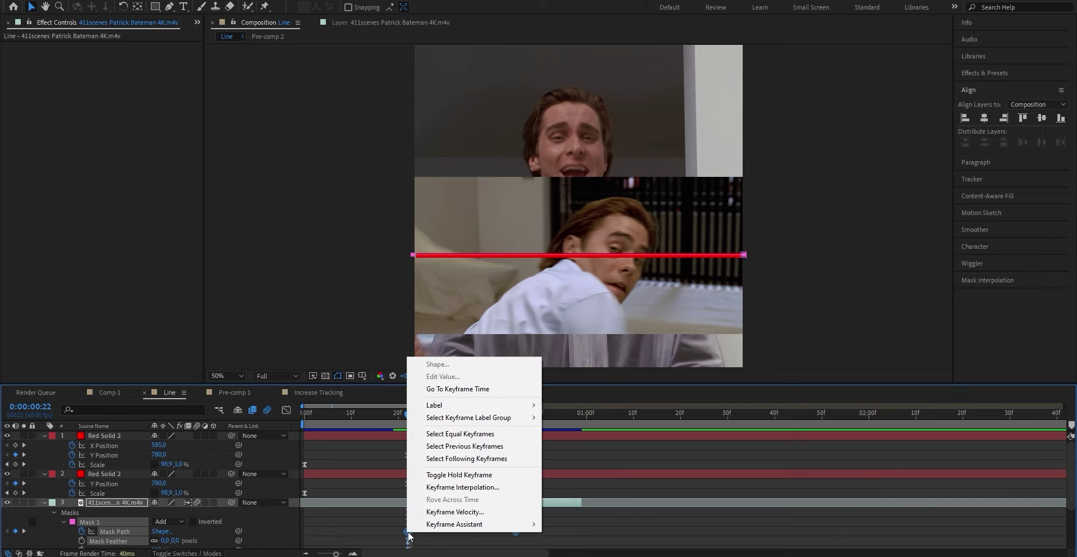
{"action": "mouse_move", "coordinate": [443, 524]}
{"action": "left_click", "coordinate": [573, 456]}
{"action": "key", "text": "shift+F3"}
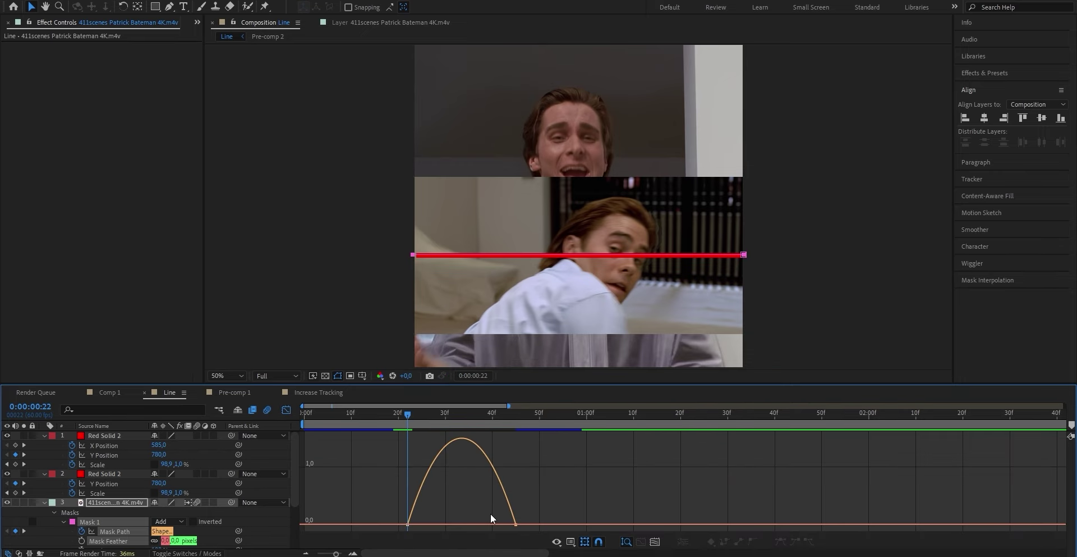
{"action": "left_click_drag", "start_coordinate": [497, 525], "coordinate": [477, 524]}
{"action": "key", "text": "shift+F3"}
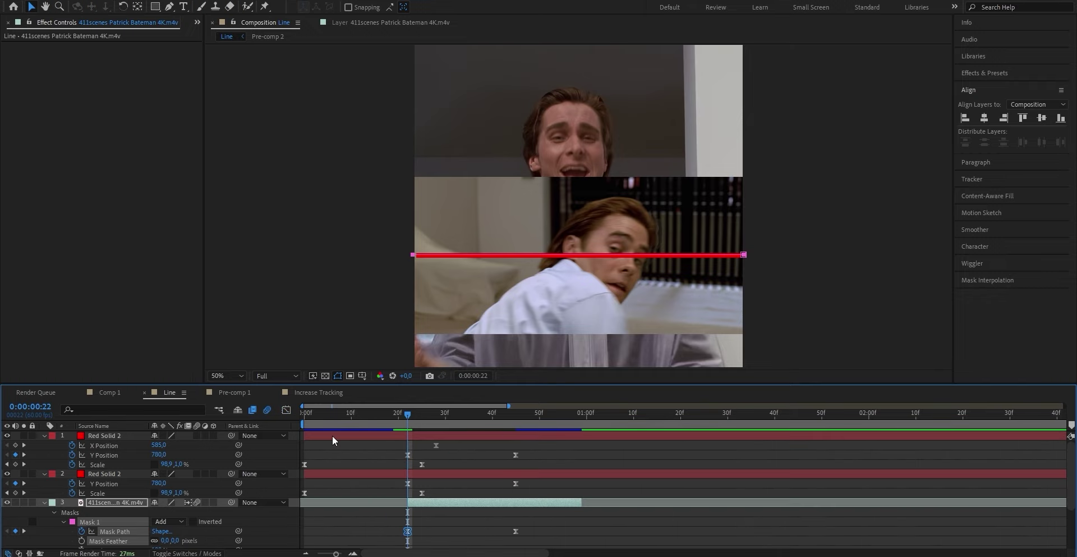
{"action": "left_click", "coordinate": [455, 501]}
{"action": "scroll", "coordinate": [457, 493], "scroll_direction": "down", "scroll_amount": 2}
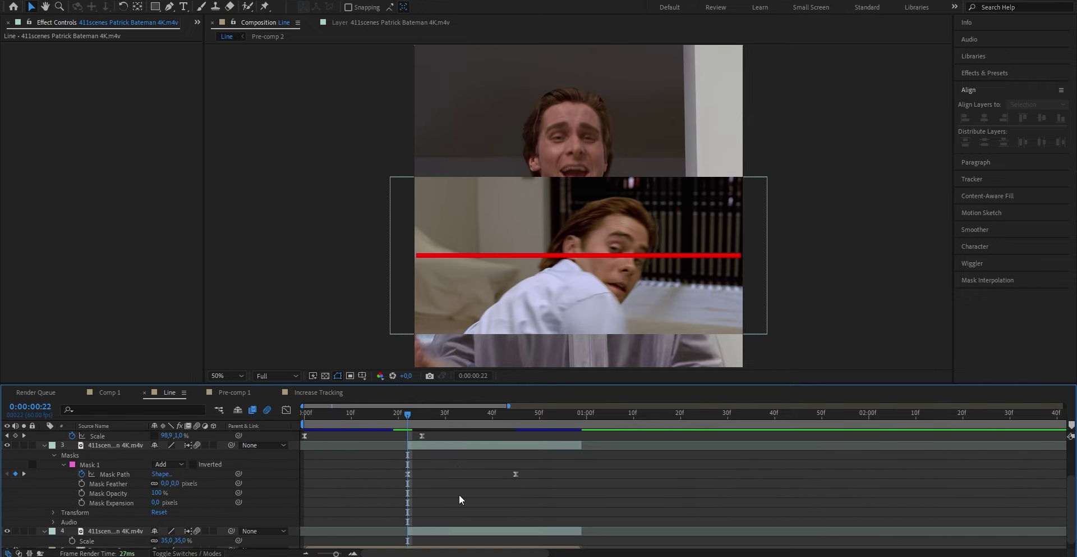
{"action": "left_click", "coordinate": [436, 530]}
{"action": "key", "text": "u"}
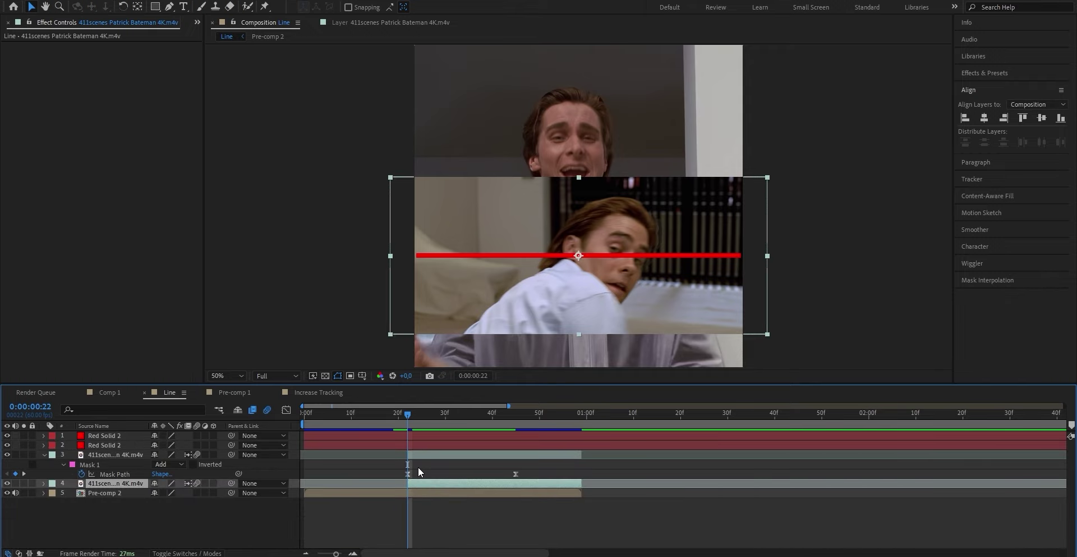
Draw a rectangle mask below the red line on layer 4 and keyframe its Mask Path at 0:22 and 0:45
{"action": "left_click", "coordinate": [155, 7]}
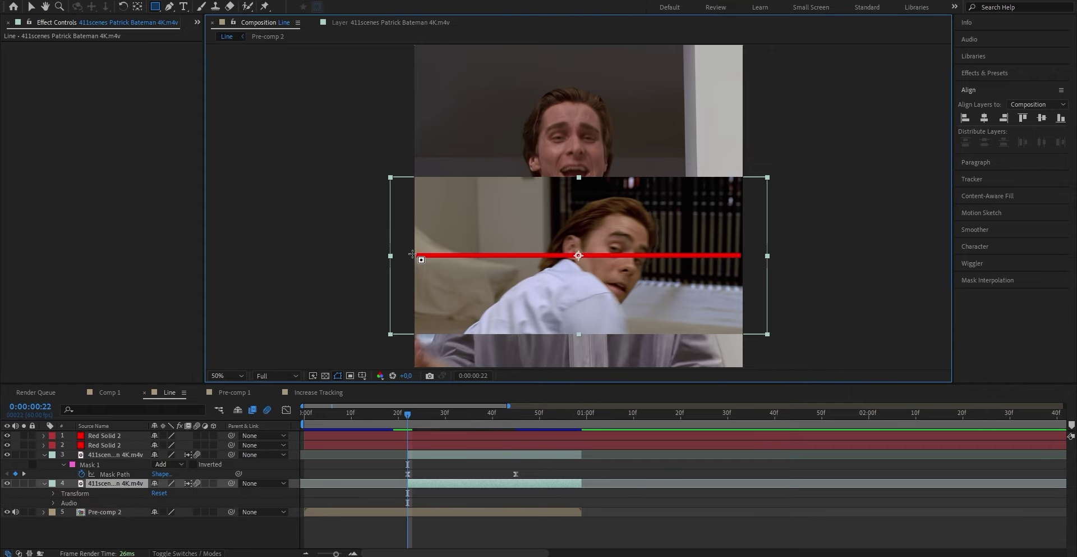
{"action": "left_click_drag", "start_coordinate": [411, 253], "coordinate": [747, 334]}
{"action": "key", "text": "v"}
{"action": "left_click", "coordinate": [63, 503]}
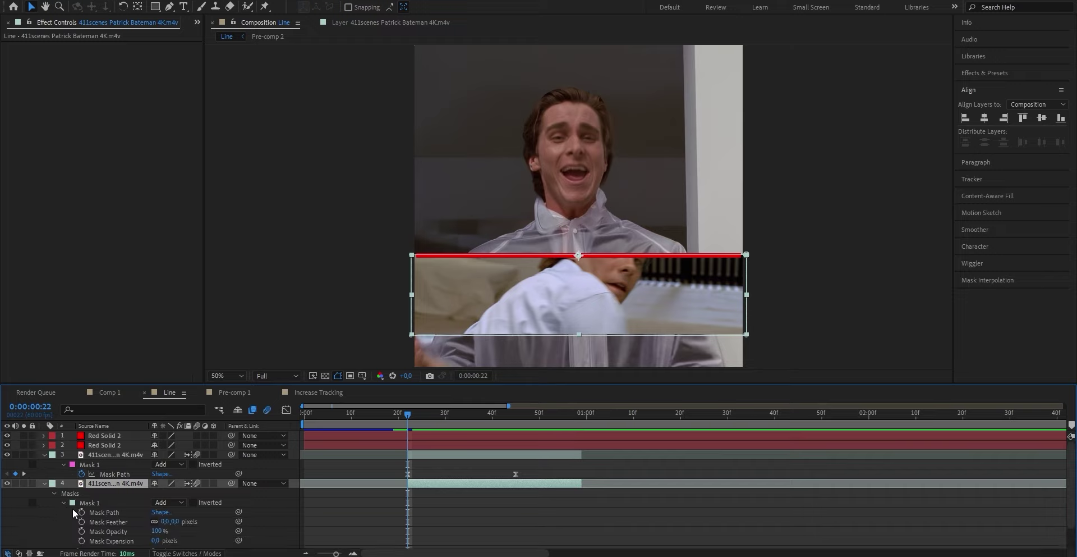
{"action": "left_click", "coordinate": [82, 511]}
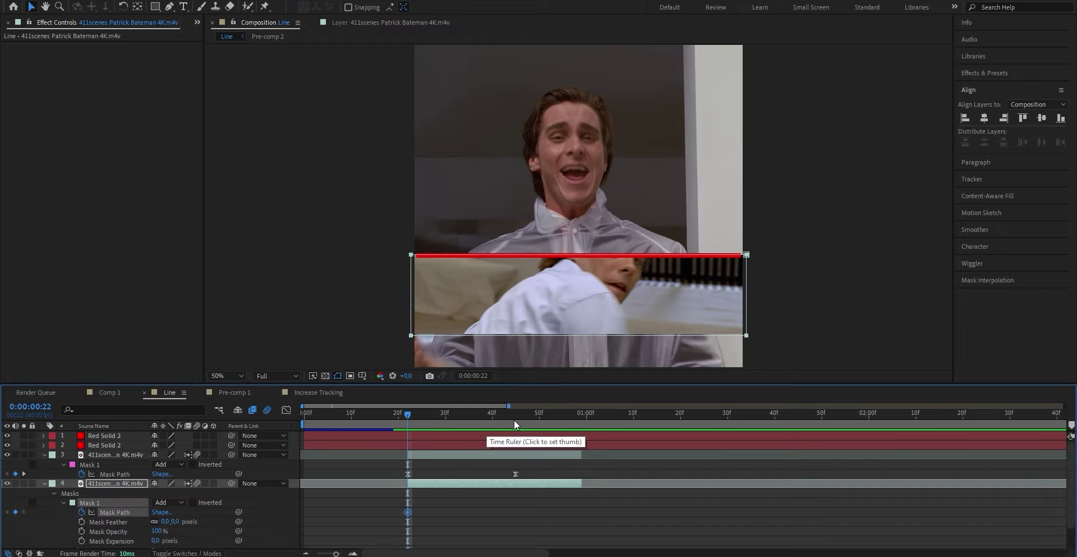
{"action": "left_click", "coordinate": [516, 419]}
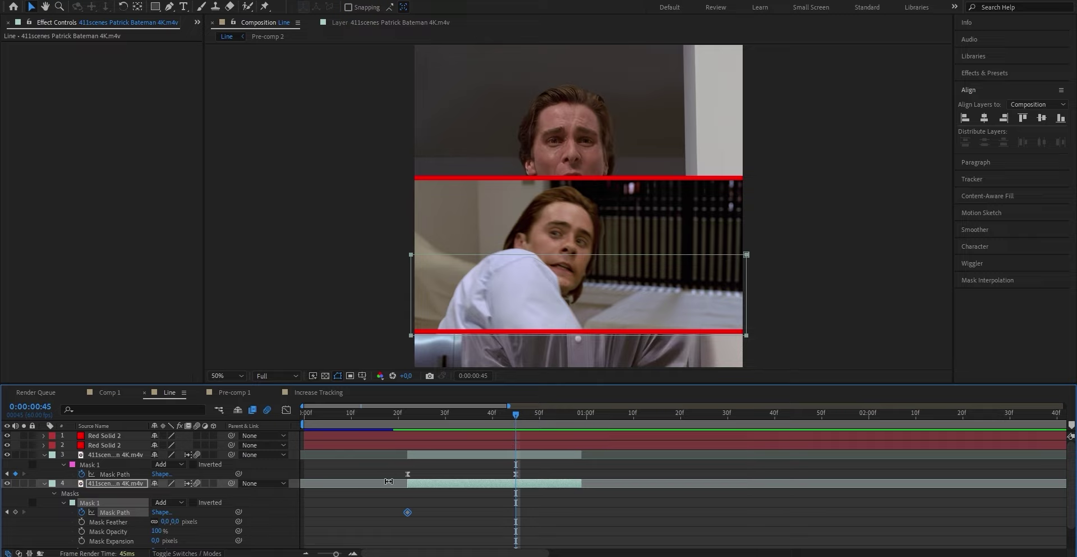
{"action": "left_click", "coordinate": [15, 511]}
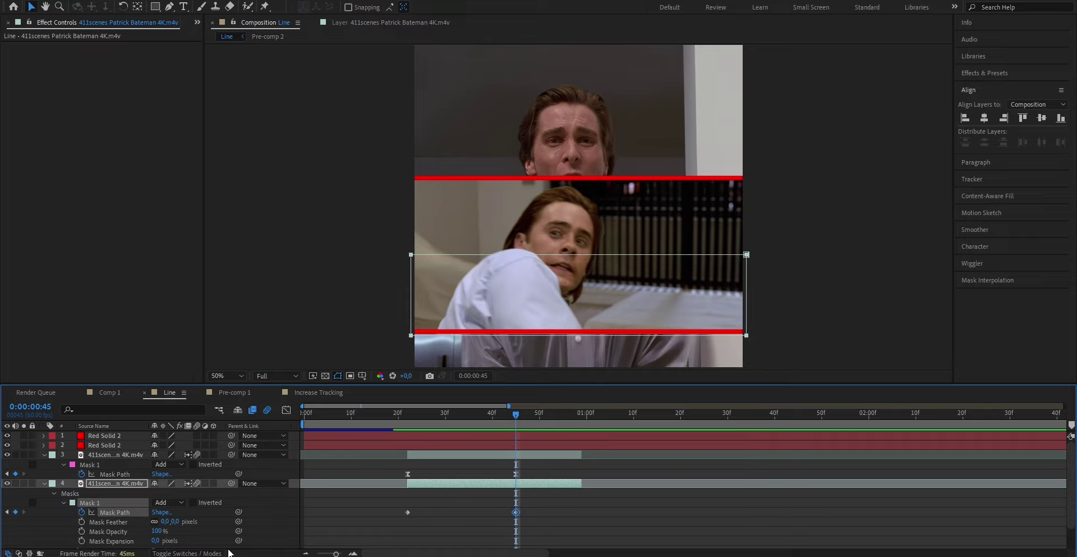
At 0:22, collapse the mask's bottom edge onto the red line and Easy Ease the mask path keyframes
{"action": "left_click", "coordinate": [408, 418]}
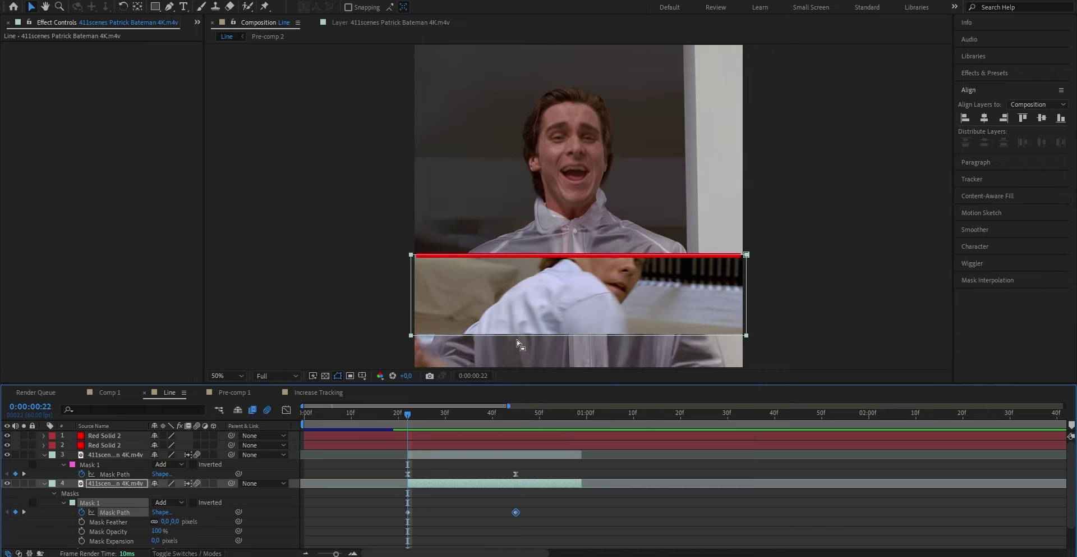
{"action": "left_click", "coordinate": [558, 337]}
{"action": "left_click_drag", "start_coordinate": [579, 336], "coordinate": [577, 257]}
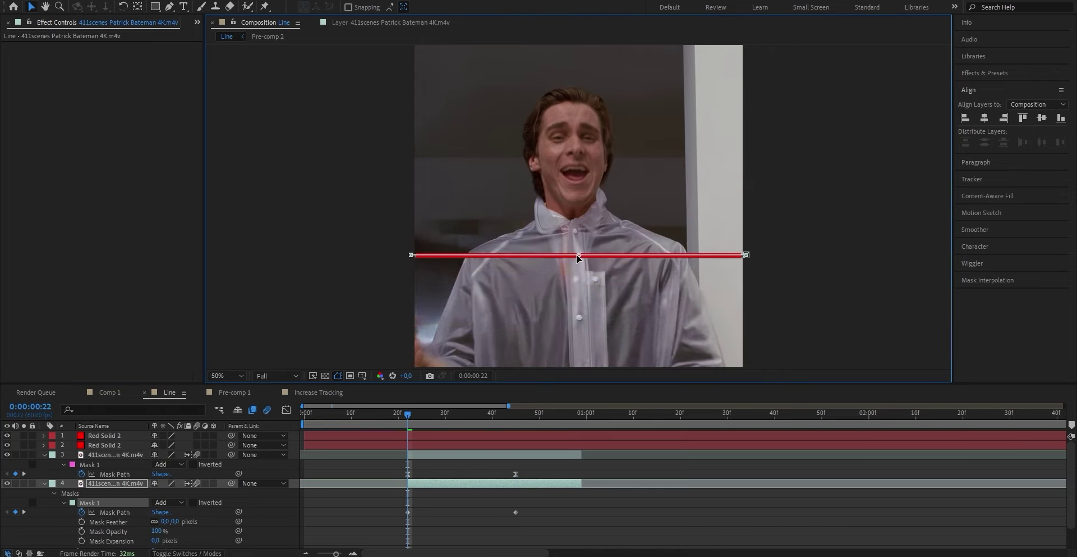
{"action": "right_click", "coordinate": [408, 511]}
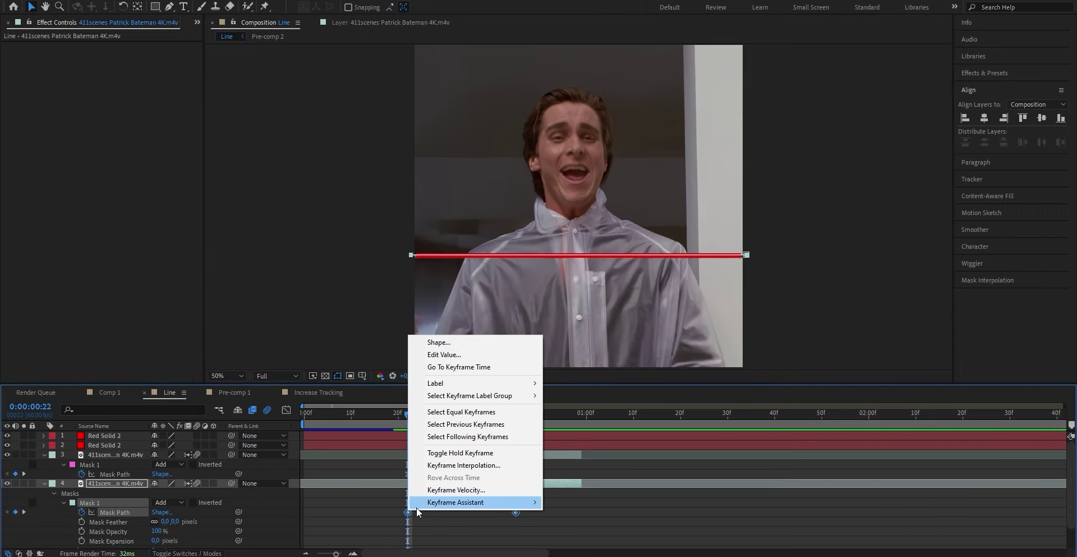
{"action": "mouse_move", "coordinate": [416, 507]}
{"action": "left_click", "coordinate": [584, 425]}
Adjust the eased mask path keyframes in the speed graph
{"action": "left_click", "coordinate": [286, 410]}
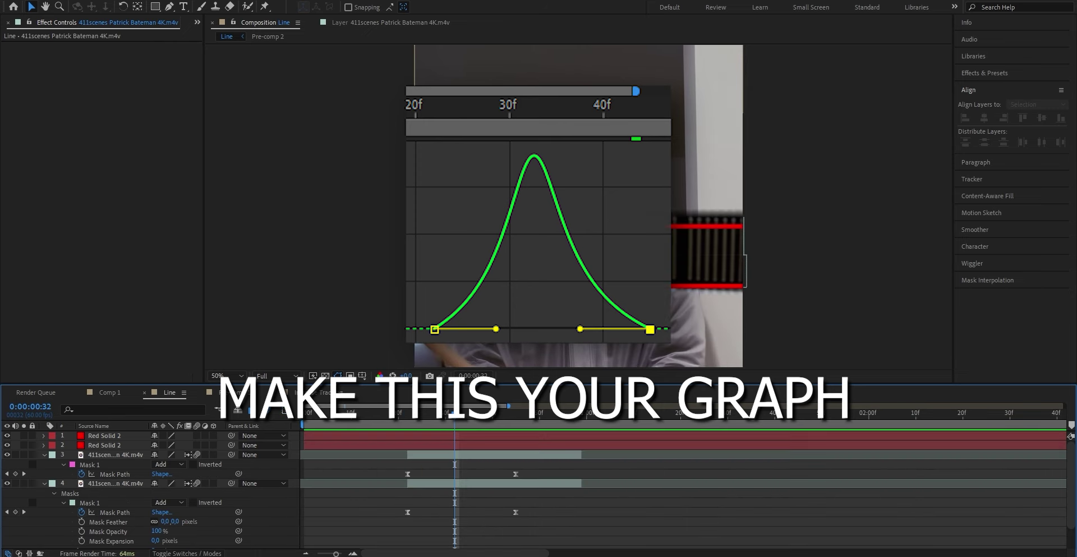
{"action": "scroll", "coordinate": [567, 298], "scroll_direction": "up", "scroll_amount": 2}
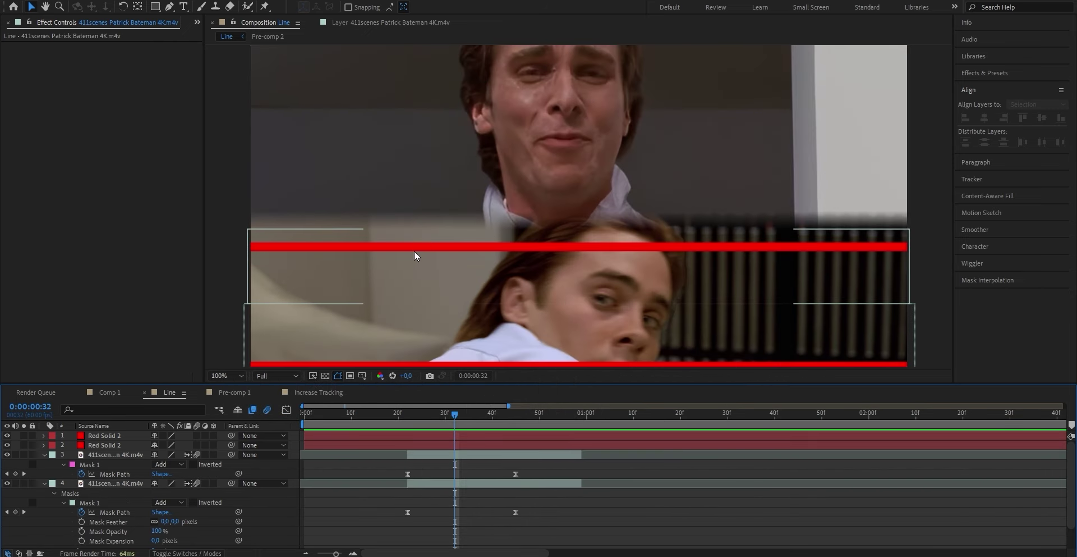
{"action": "left_click_drag", "start_coordinate": [525, 465], "coordinate": [388, 478]}
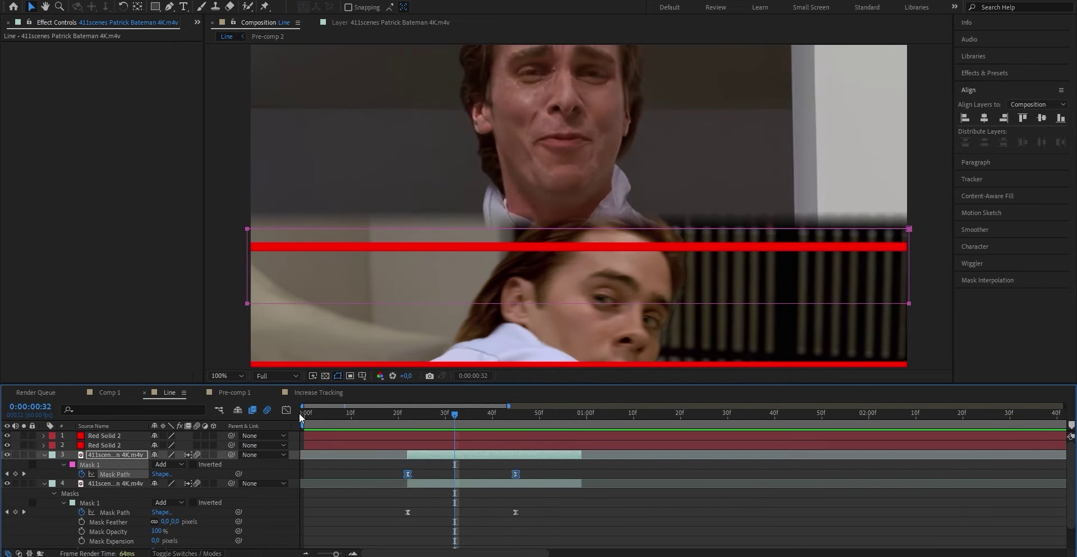
{"action": "left_click", "coordinate": [286, 409]}
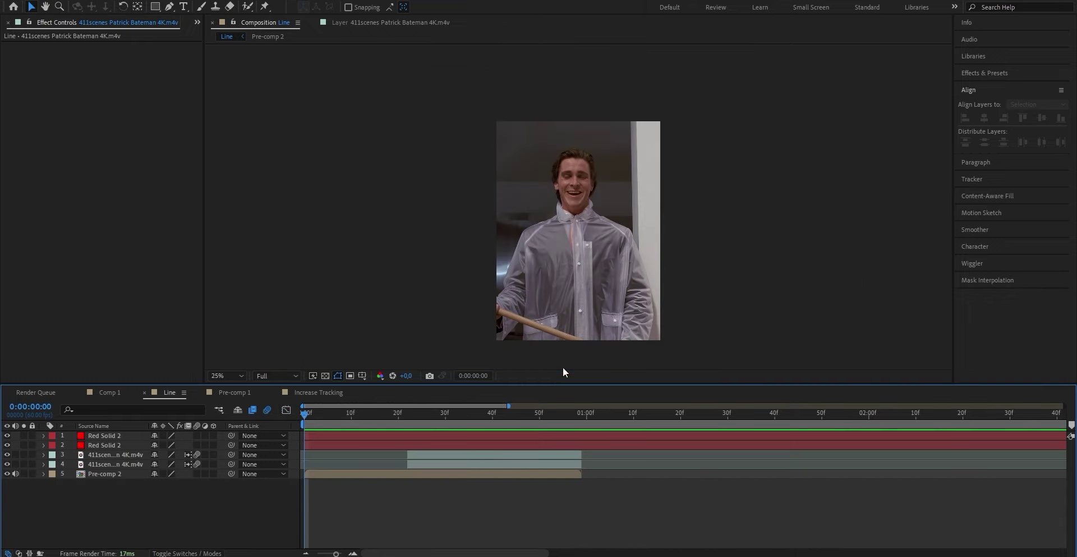
Preview the animation and enable Motion Blur on both Red Solid 2 layers
{"action": "key", "text": "space"}
{"action": "key", "text": "space"}
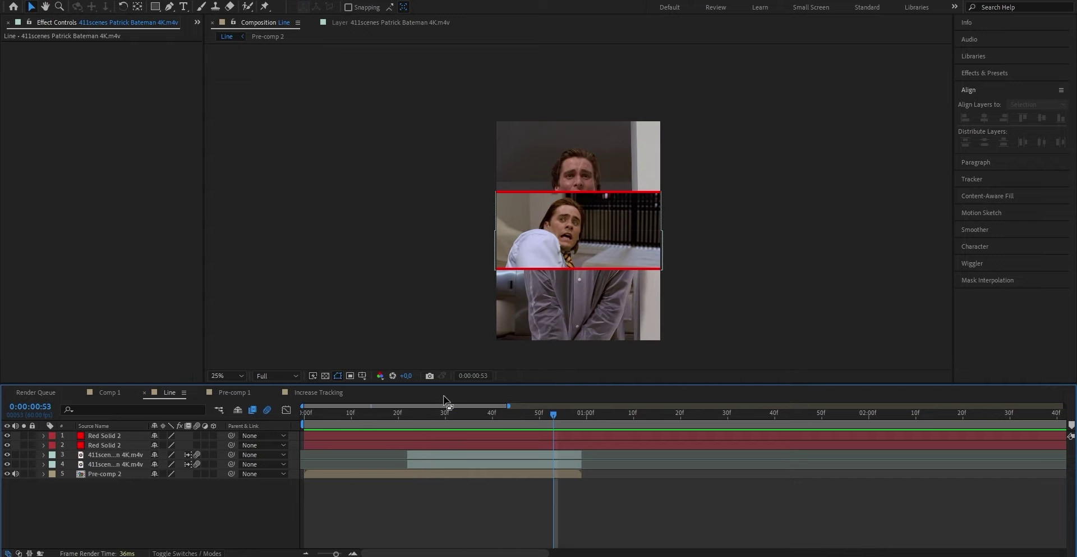
{"action": "left_click", "coordinate": [114, 435]}
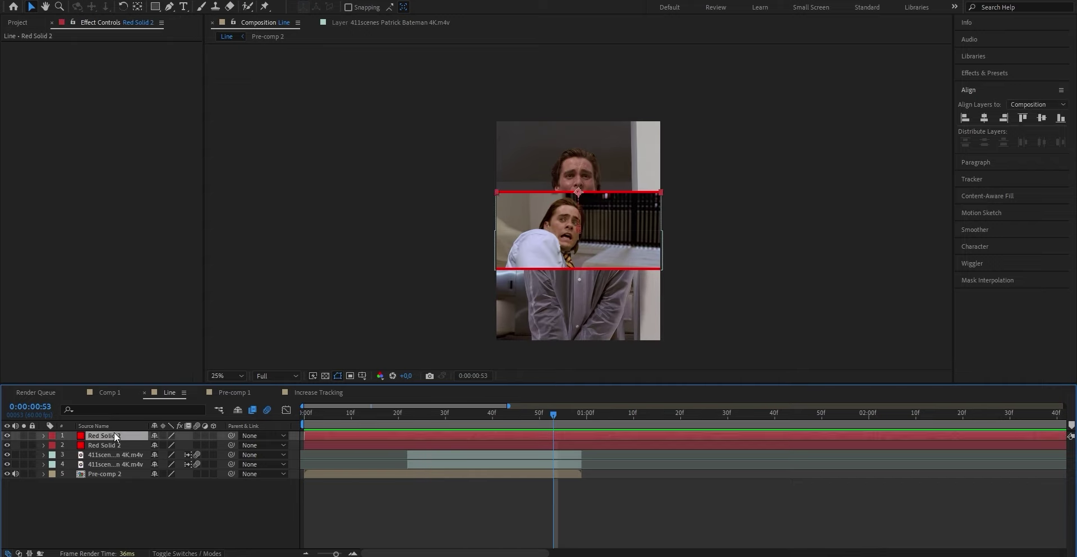
{"action": "left_click", "coordinate": [119, 442], "text": "shift"}
{"action": "left_click_drag", "start_coordinate": [196, 436], "coordinate": [197, 445]}
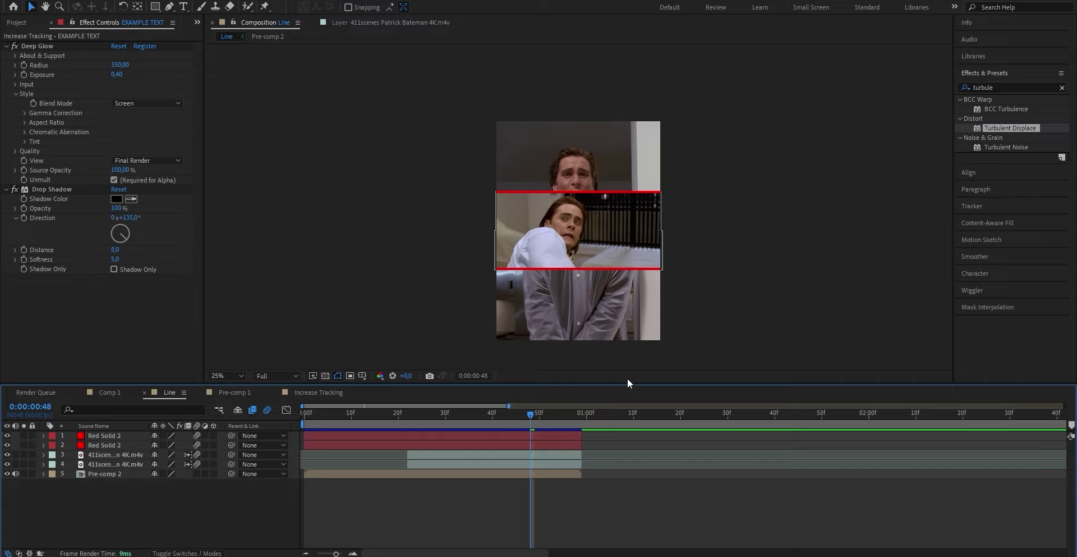
Duplicate each Red Solid 2 layer with Ctrl+D
{"action": "left_click", "coordinate": [500, 442]}
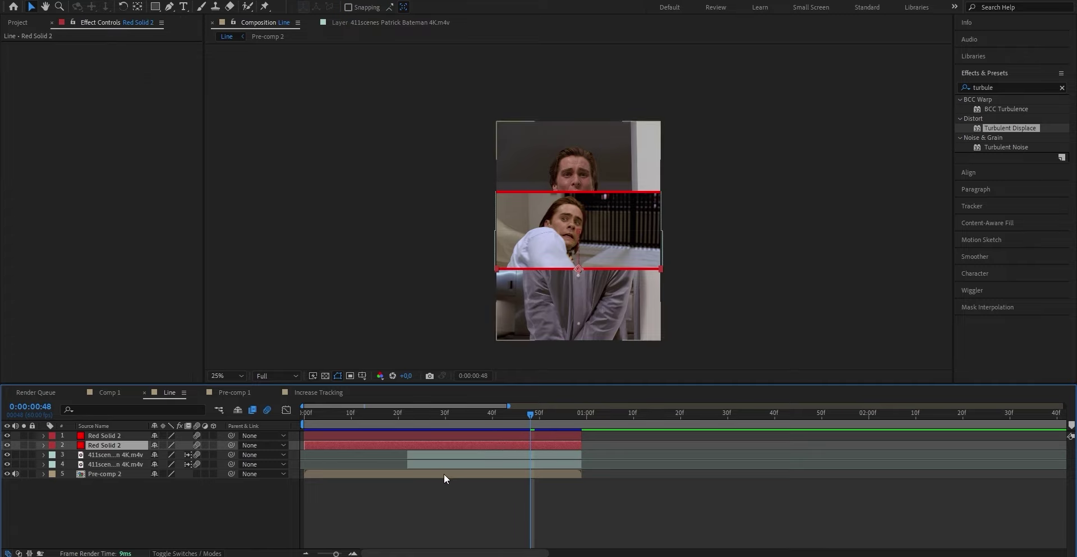
{"action": "key", "text": "ctrl+d"}
{"action": "left_click", "coordinate": [474, 436]}
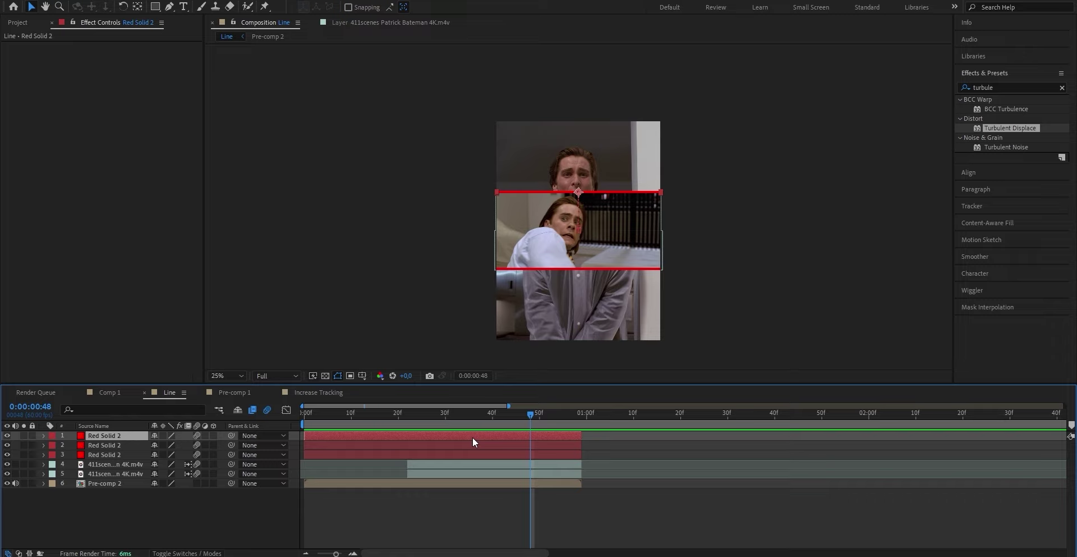
{"action": "key", "text": "ctrl+d"}
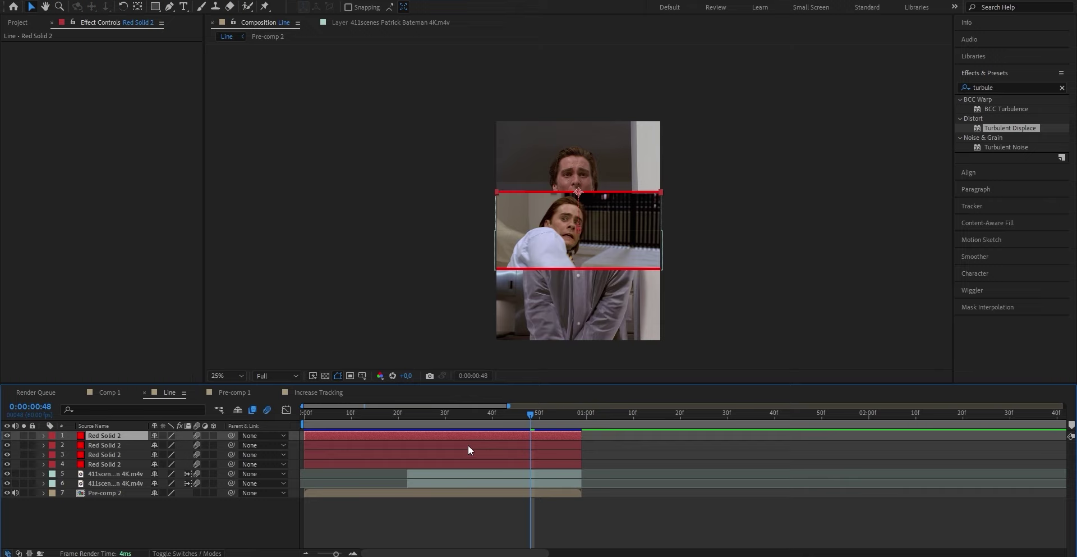
Pre-compose the top red bar layer into its own nested composition
{"action": "right_click", "coordinate": [462, 433]}
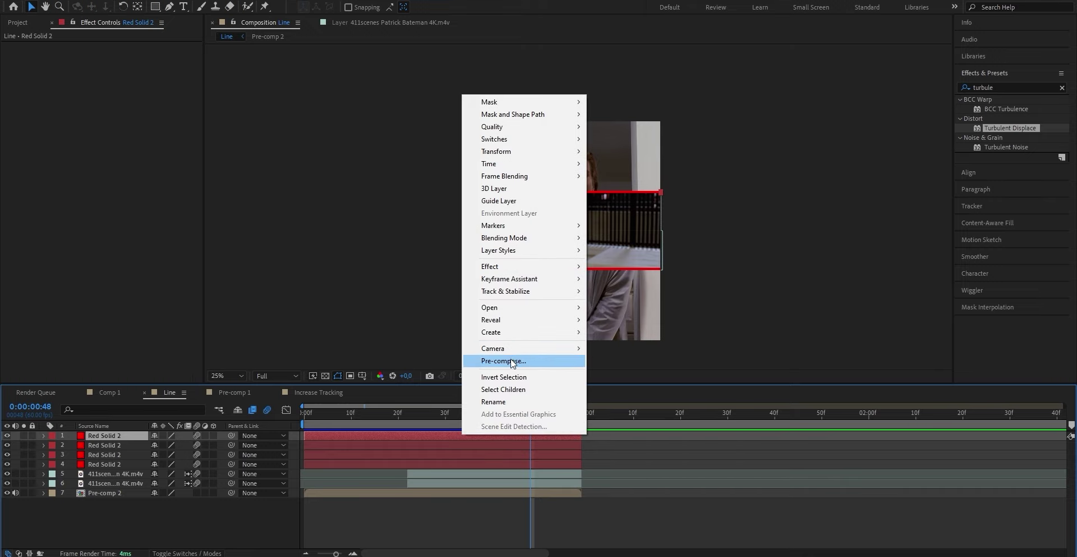
{"action": "left_click", "coordinate": [510, 360]}
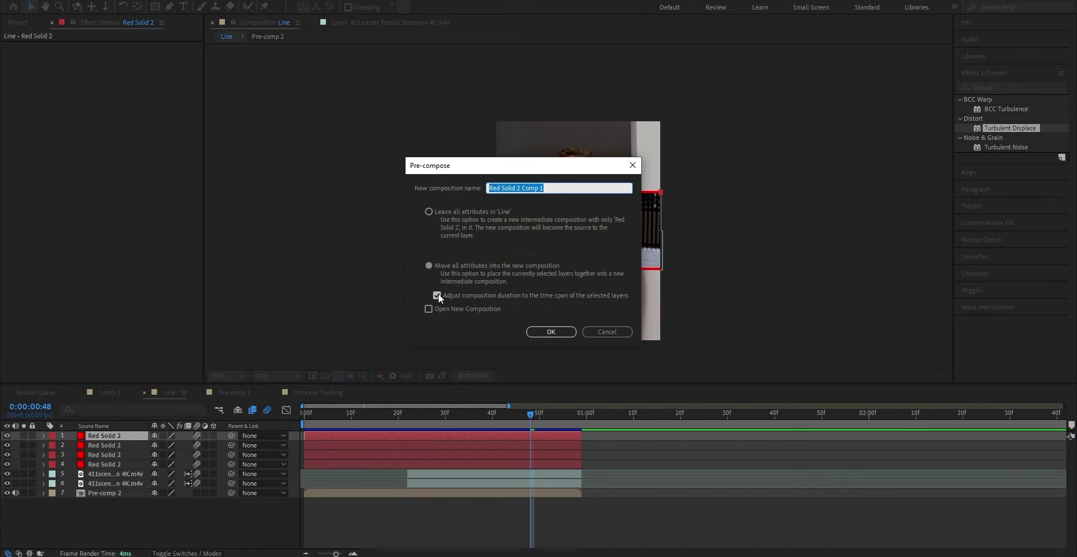
{"action": "left_click", "coordinate": [551, 331]}
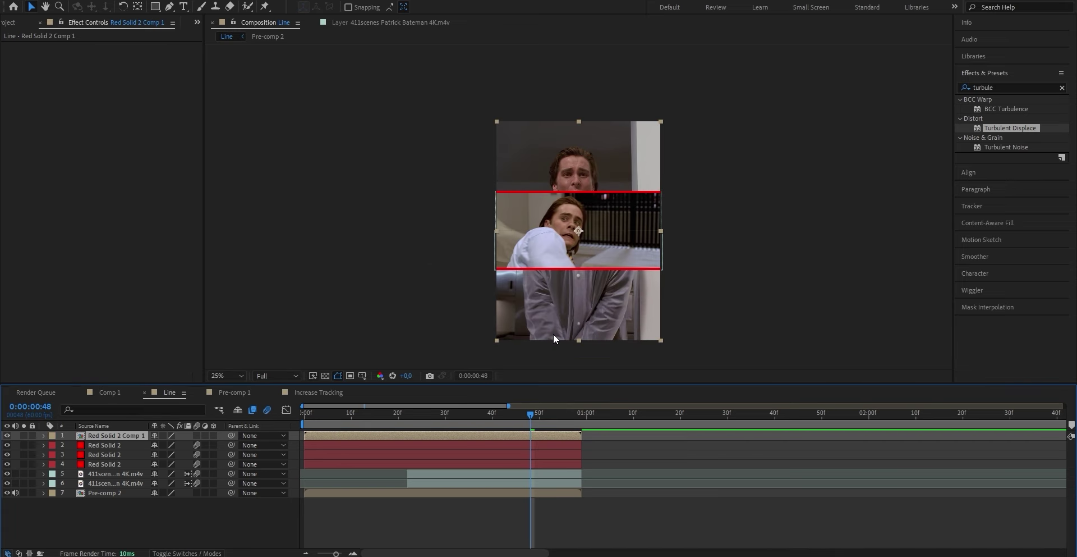
Apply Turbulent Displace to the nested Red Solid 2 Comp 1 layer and edit its Amount
{"action": "left_click", "coordinate": [440, 453]}
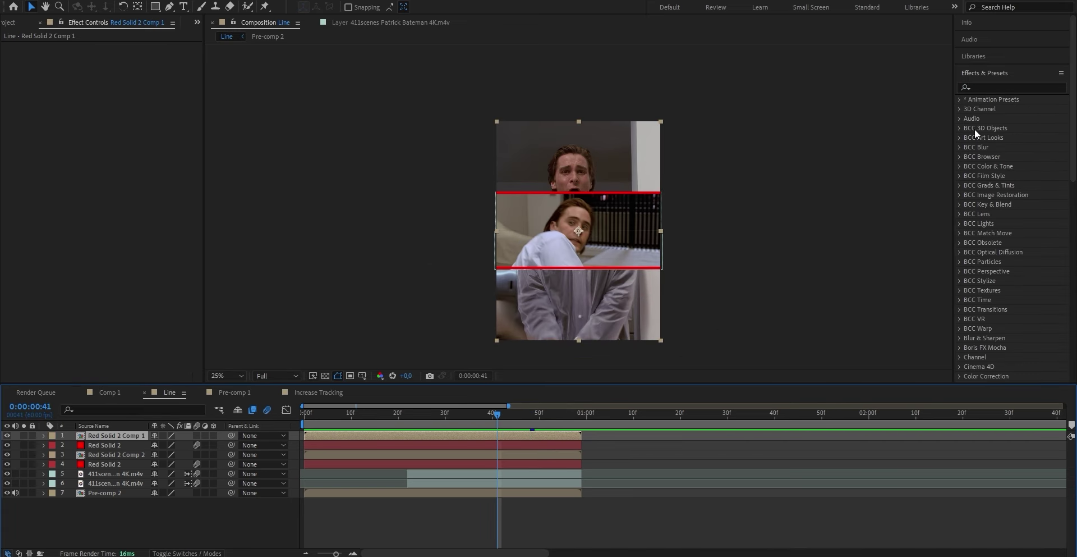
{"action": "left_click", "coordinate": [998, 88]}
{"action": "type", "text": "turb"}
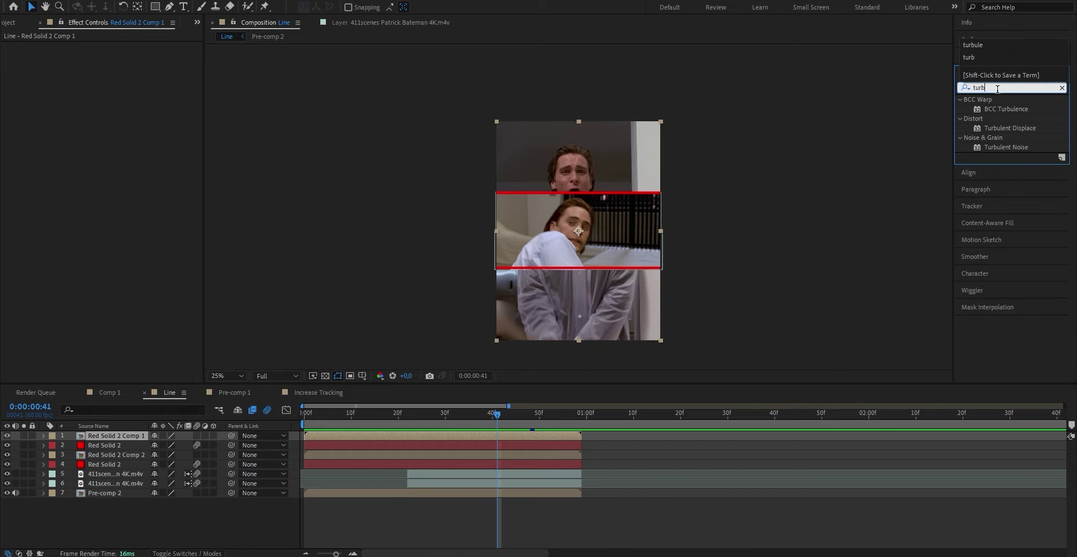
{"action": "left_click_drag", "start_coordinate": [1004, 126], "coordinate": [433, 436]}
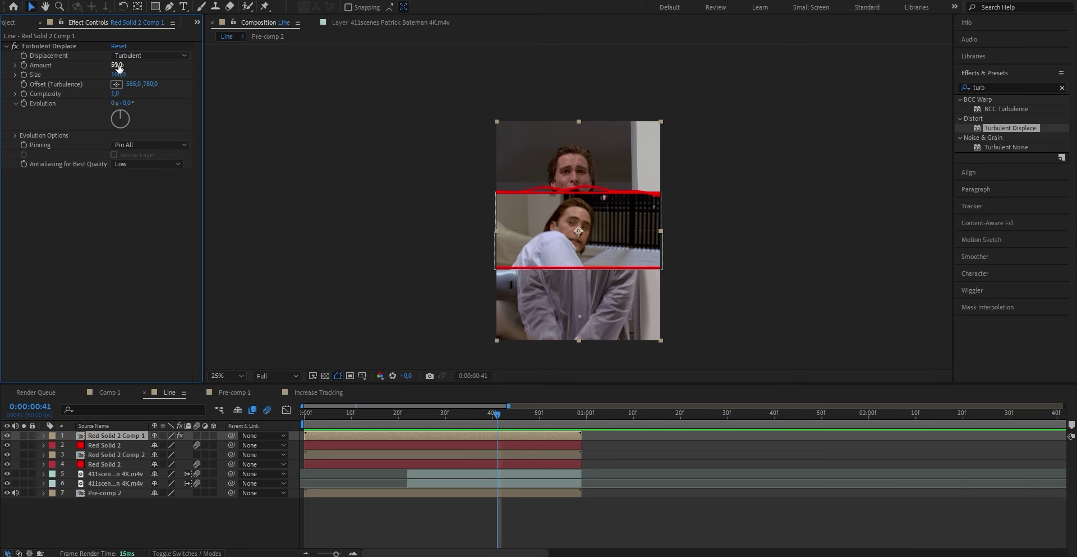
{"action": "left_click", "coordinate": [117, 66]}
Set Turbulent Displace Amount to 200 and Size to 5 on the top red line
{"action": "key", "text": "Return"}
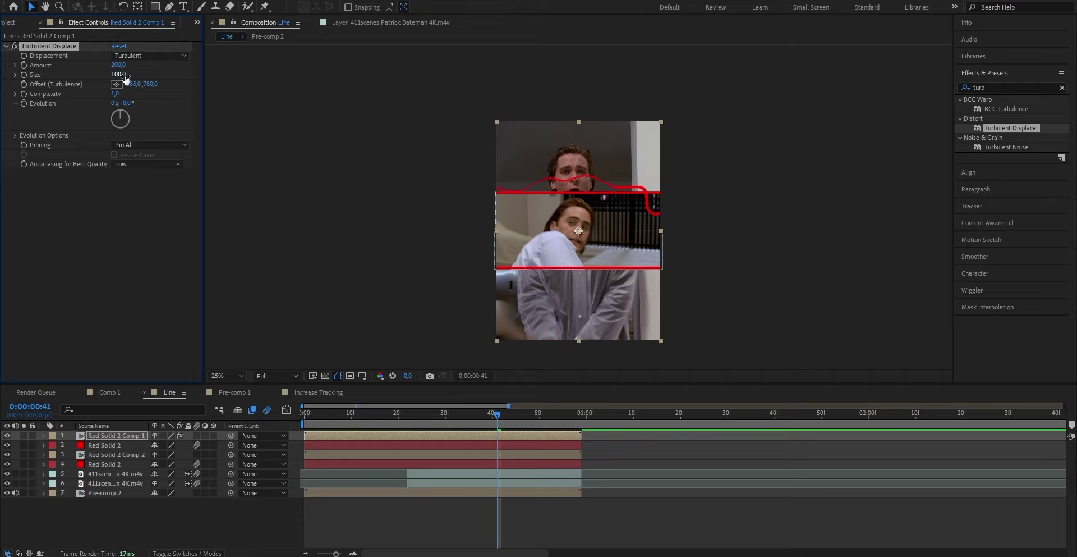
{"action": "left_click", "coordinate": [119, 75]}
{"action": "type", "text": "5"}
{"action": "left_click", "coordinate": [253, 133]}
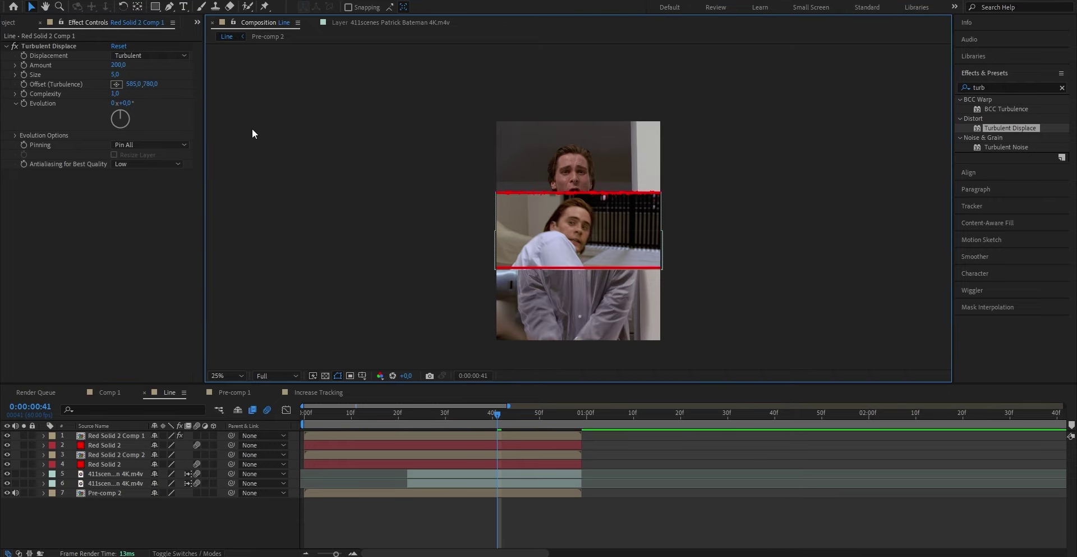
Copy the Turbulent Displace effect onto the bottom red line, Red Solid 2 Comp 2
{"action": "scroll", "coordinate": [542, 196], "scroll_direction": "up", "scroll_amount": 2}
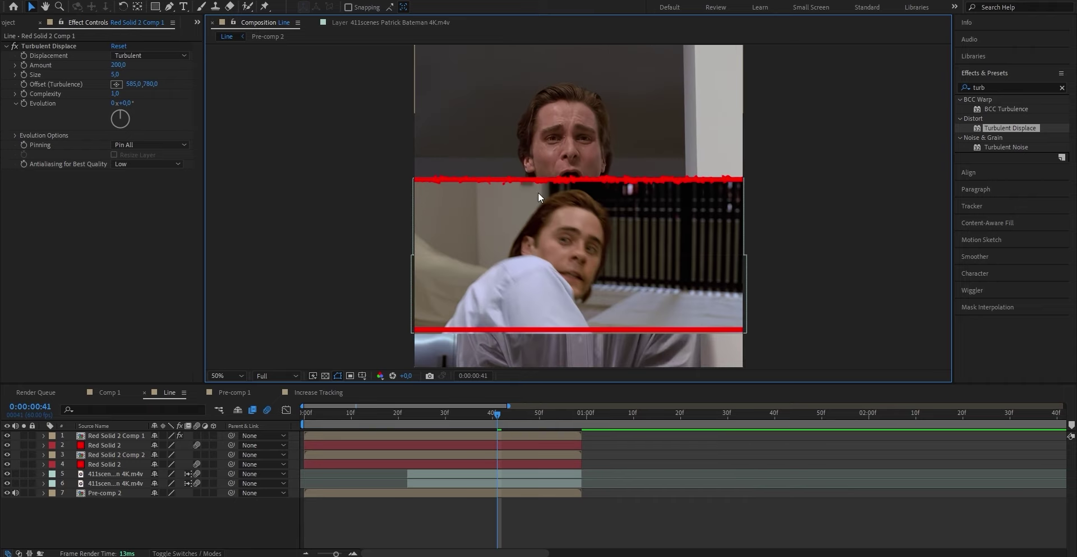
{"action": "left_click", "coordinate": [86, 105]}
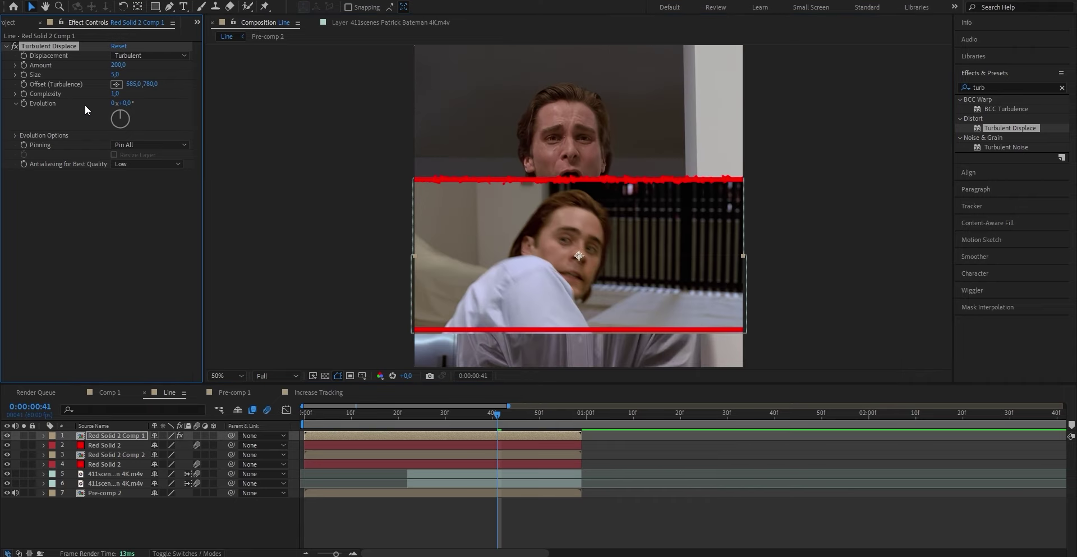
{"action": "left_click", "coordinate": [476, 452]}
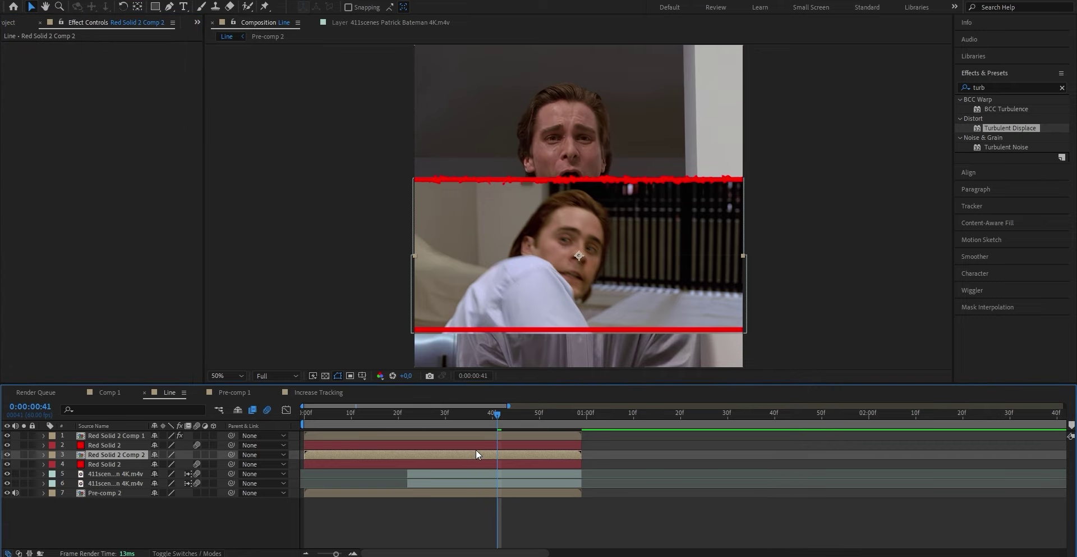
{"action": "key", "text": "ctrl+alt+shift+e"}
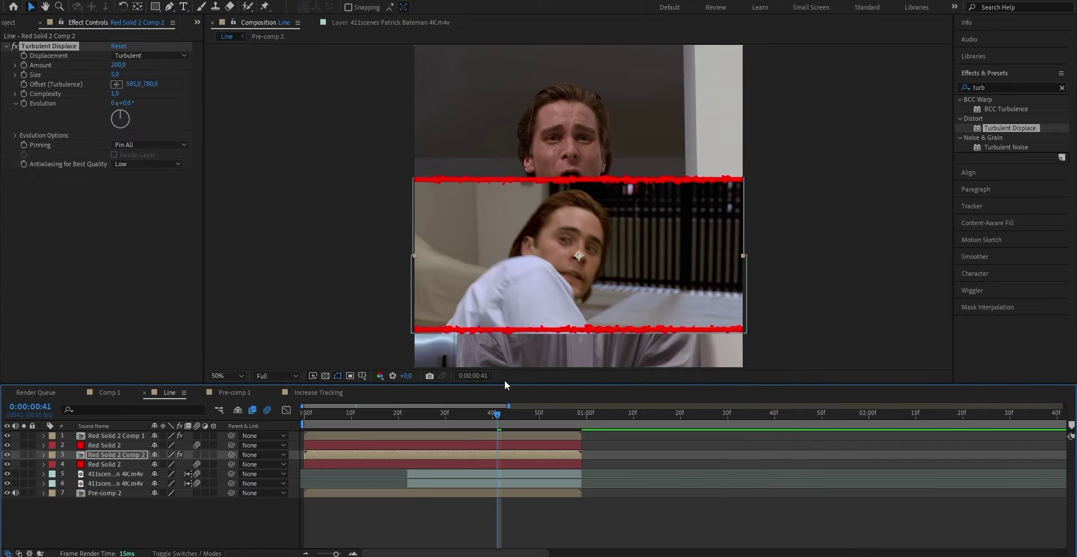
{"action": "key", "text": "comma"}
{"action": "key", "text": "Page_Down"}
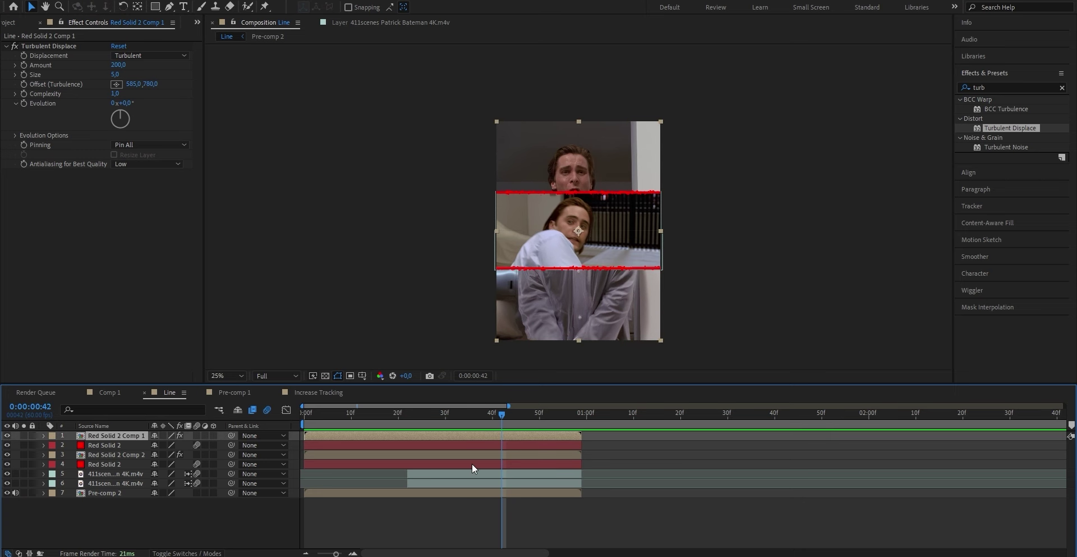
{"action": "left_click", "coordinate": [472, 464], "text": "shift"}
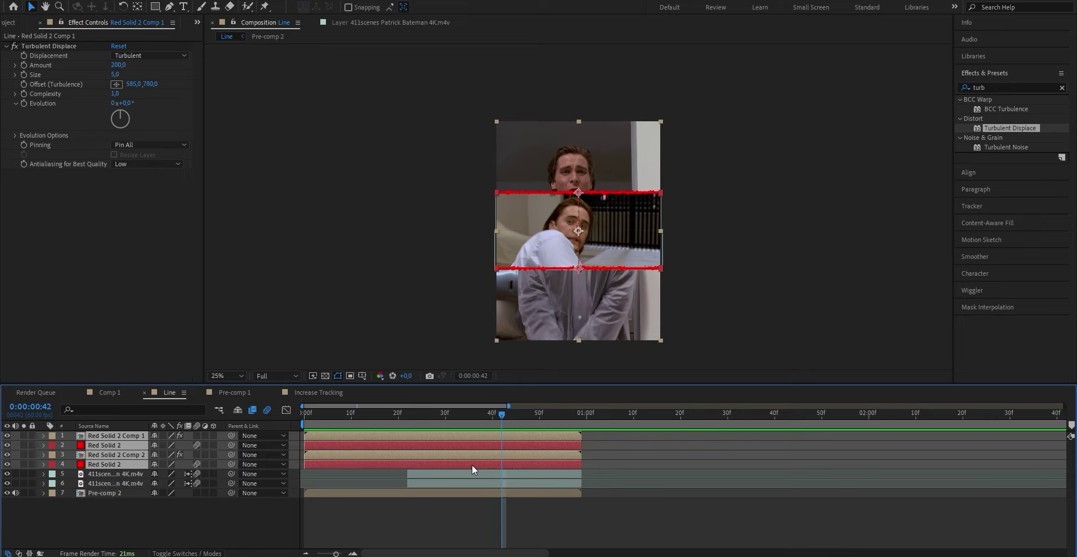
Pre-compose the four selected red line layers as Pre-comp 3
{"action": "key", "text": "ctrl+shift+c"}
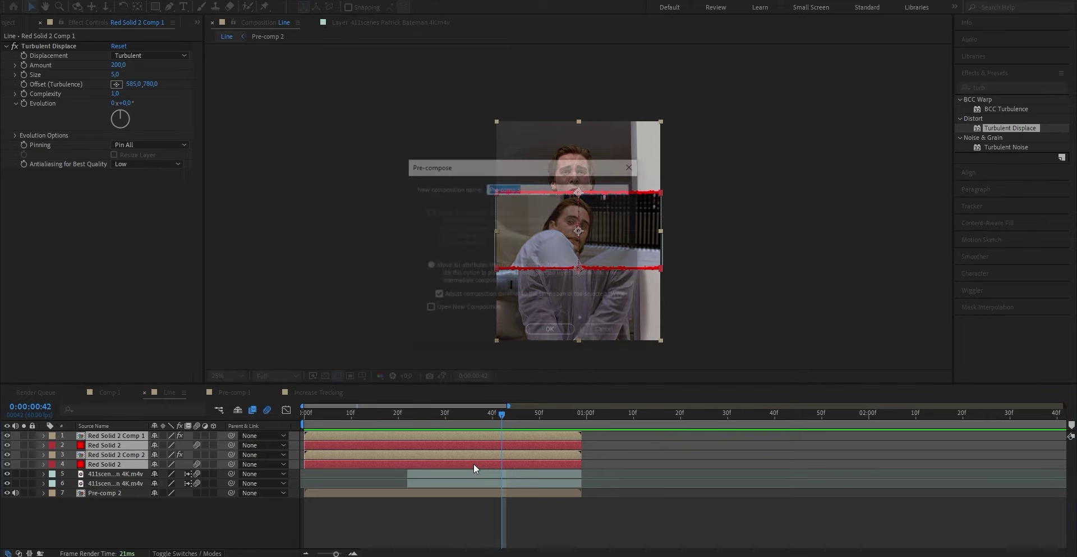
{"action": "left_click", "coordinate": [551, 331]}
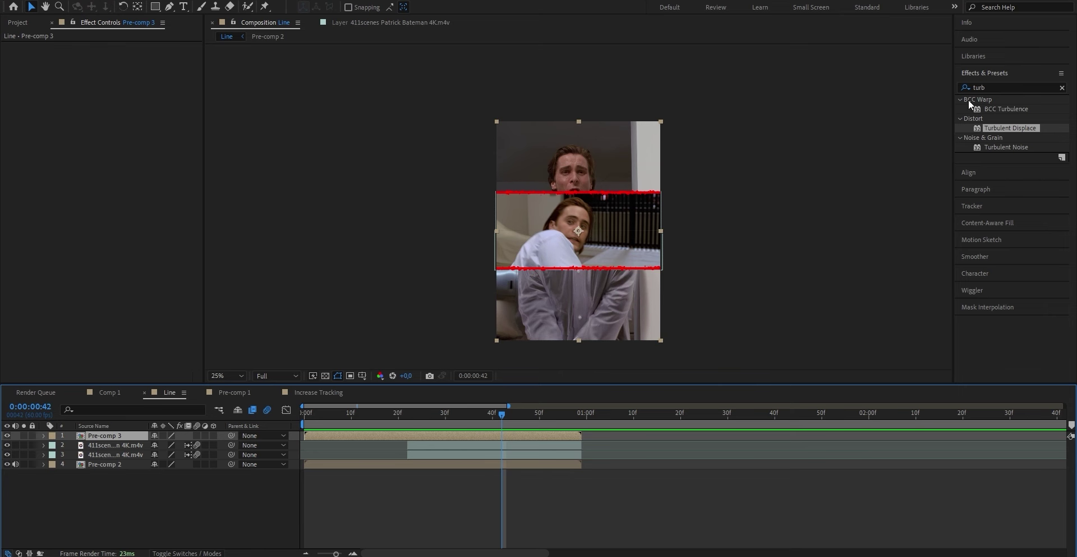
Drag the Rounded - beveled preset onto Pre-comp 3, adding Bevel Alpha, Deep Glow and Drop Shadow
{"action": "left_click", "coordinate": [994, 88]}
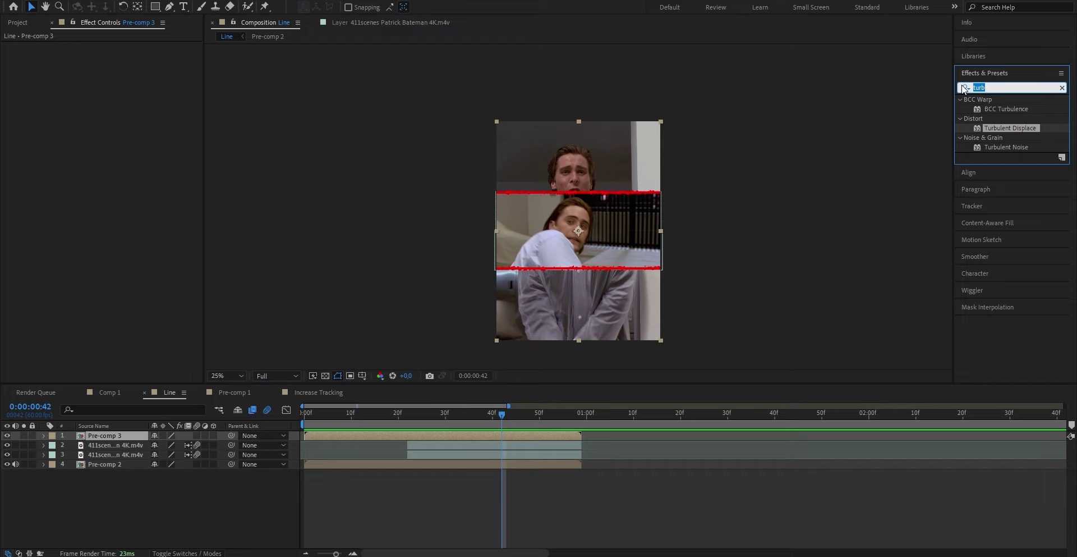
{"action": "type", "text": "beve"}
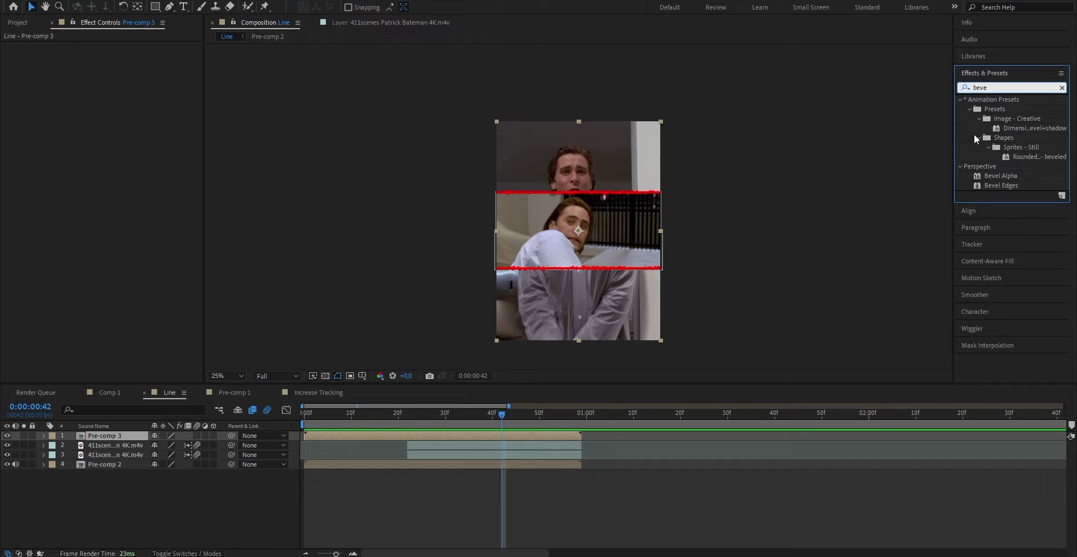
{"action": "left_click_drag", "start_coordinate": [1039, 157], "coordinate": [414, 440]}
{"action": "key", "text": "period"}
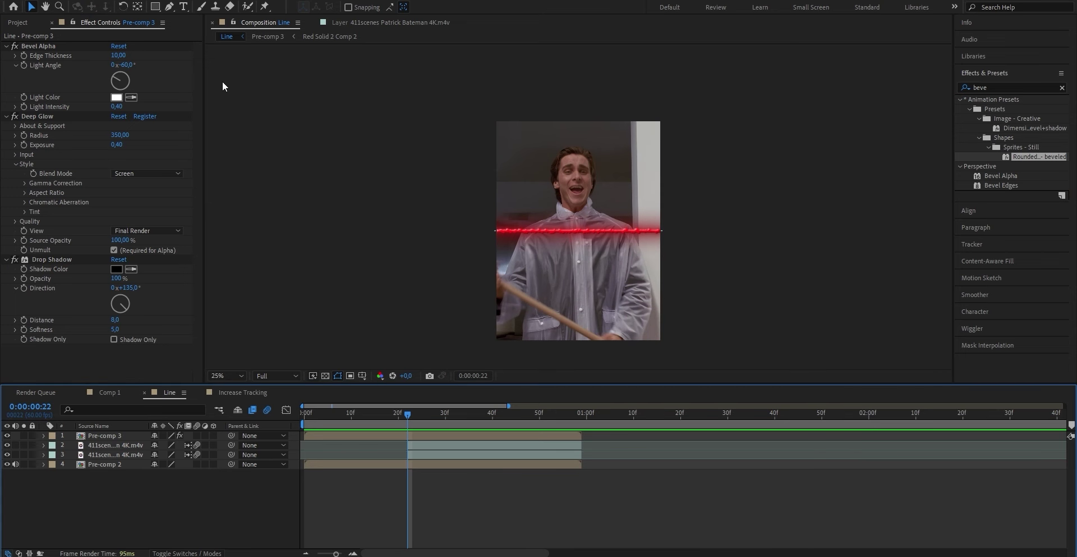
{"action": "left_click", "coordinate": [186, 9]}
{"action": "left_click", "coordinate": [483, 418]}
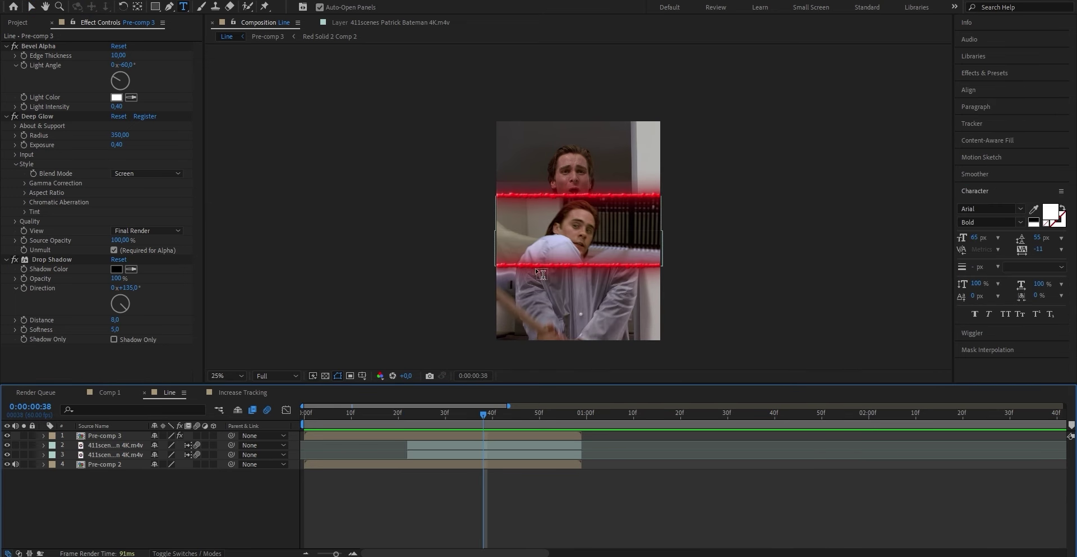
Create a HEY PAUL text layer and centre it horizontally in the frame
{"action": "key", "text": "period"}
{"action": "left_click", "coordinate": [510, 251]}
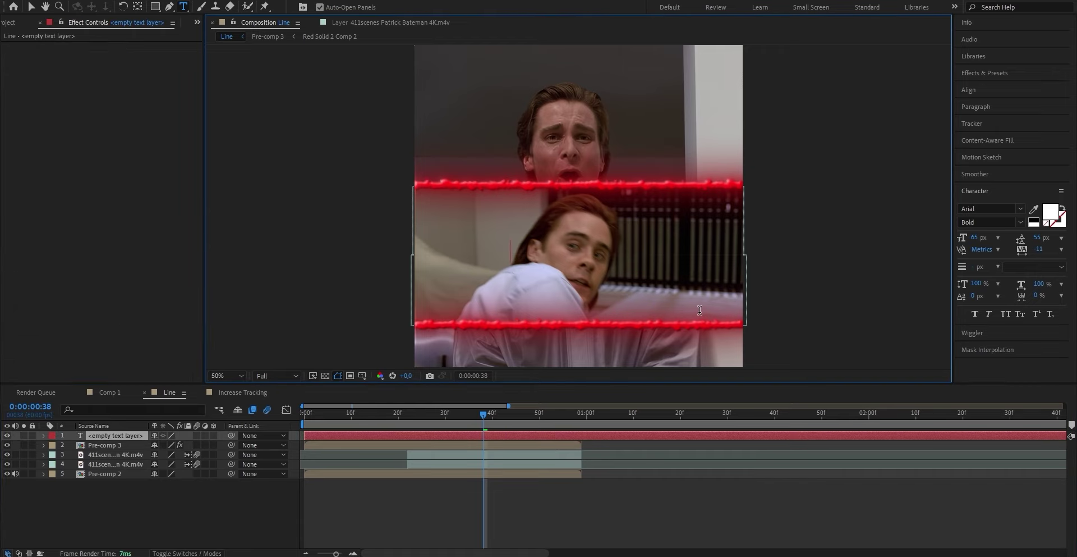
{"action": "type", "text": "HEY PAUL"}
{"action": "left_click", "coordinate": [998, 94]}
{"action": "left_click", "coordinate": [984, 118]}
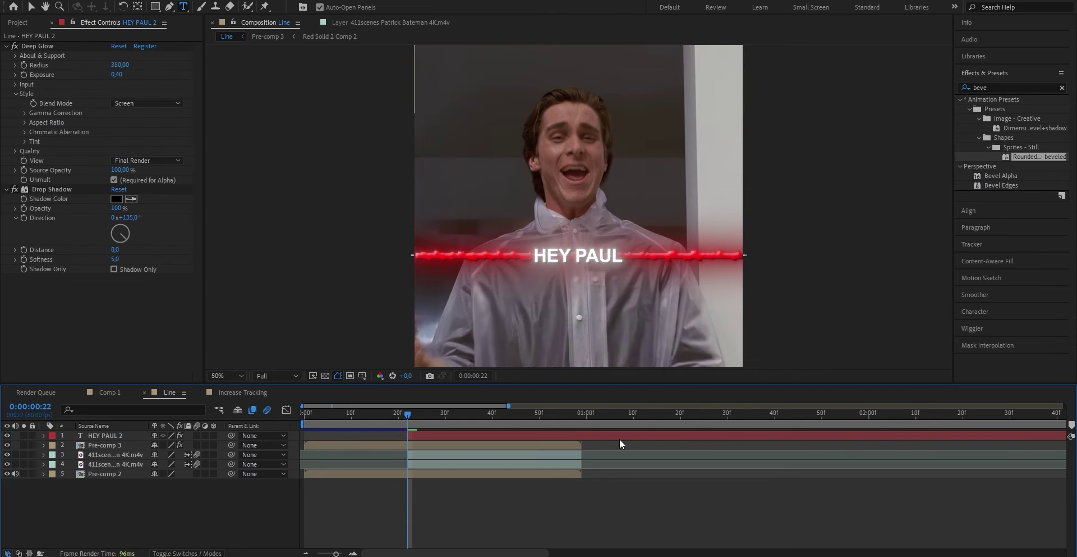
Apply the Fade Up Words preset to HEY PAUL 2 and move its second Start keyframe earlier
{"action": "left_click", "coordinate": [620, 438]}
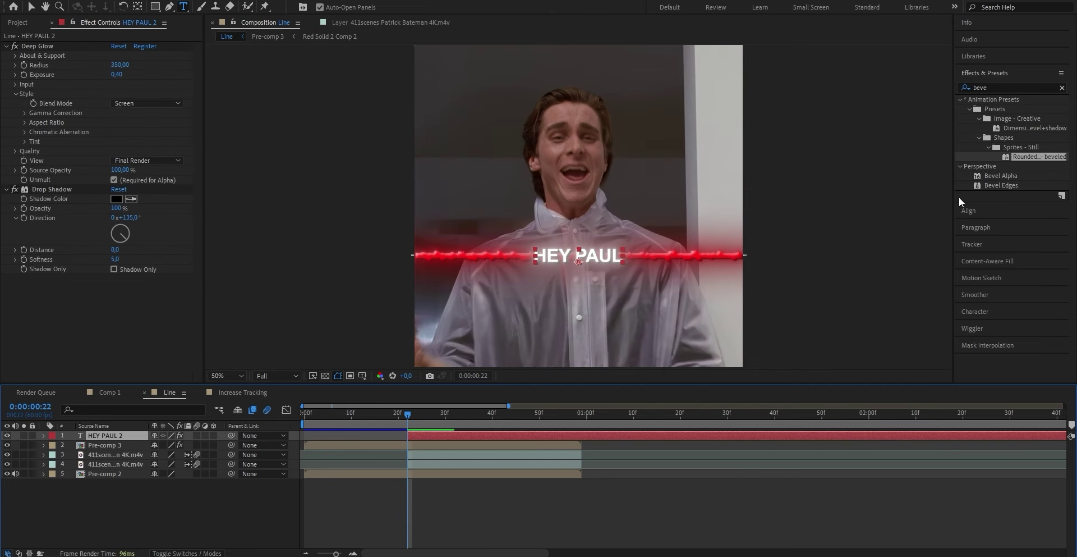
{"action": "double_click", "coordinate": [1003, 87]}
{"action": "type", "text": "fade upw"}
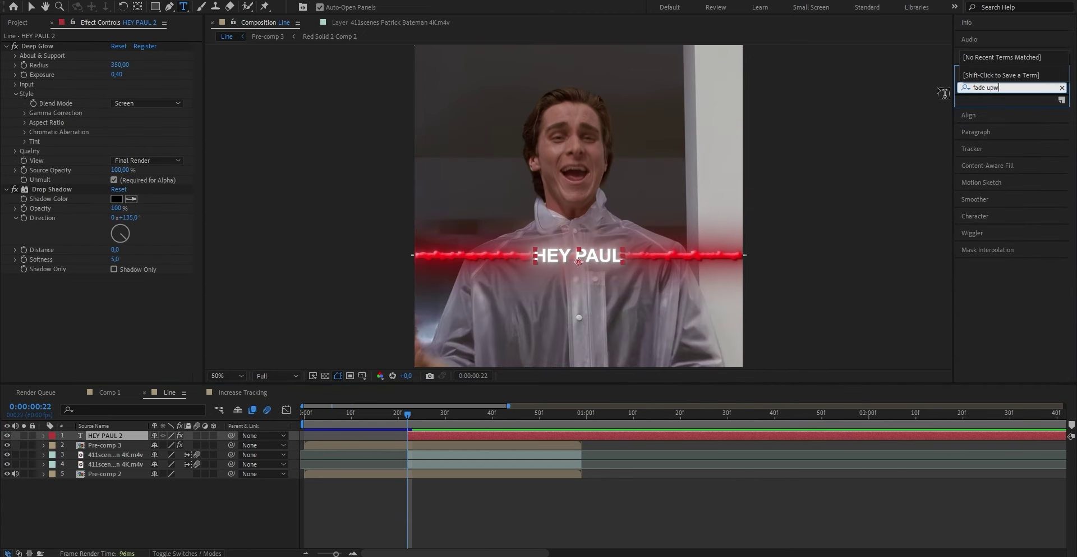
{"action": "key", "text": "BackSpace"}
{"action": "type", "text": "w"}
{"action": "left_click_drag", "start_coordinate": [1034, 137], "coordinate": [579, 255]}
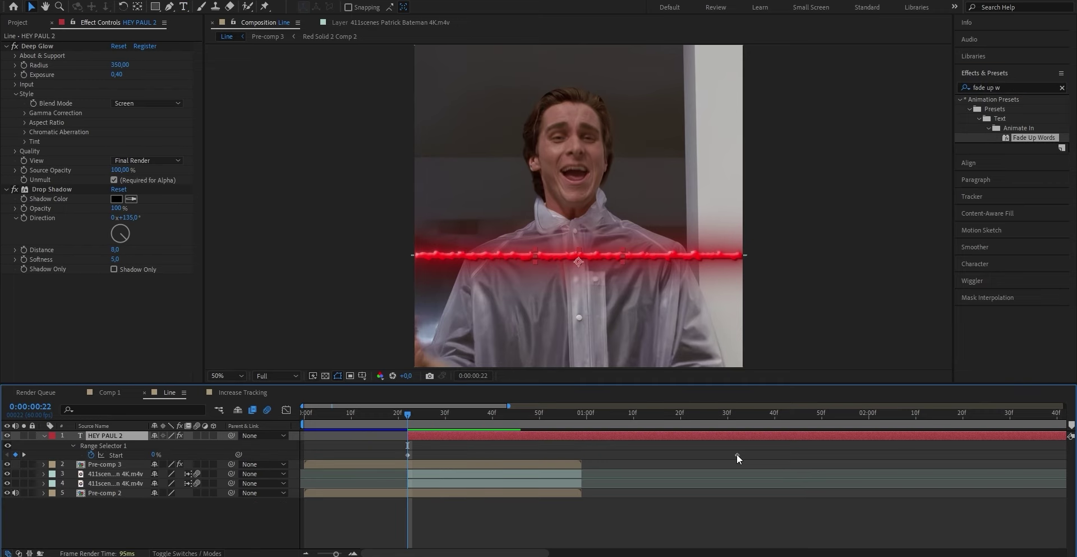
{"action": "left_click_drag", "start_coordinate": [737, 454], "coordinate": [541, 454]}
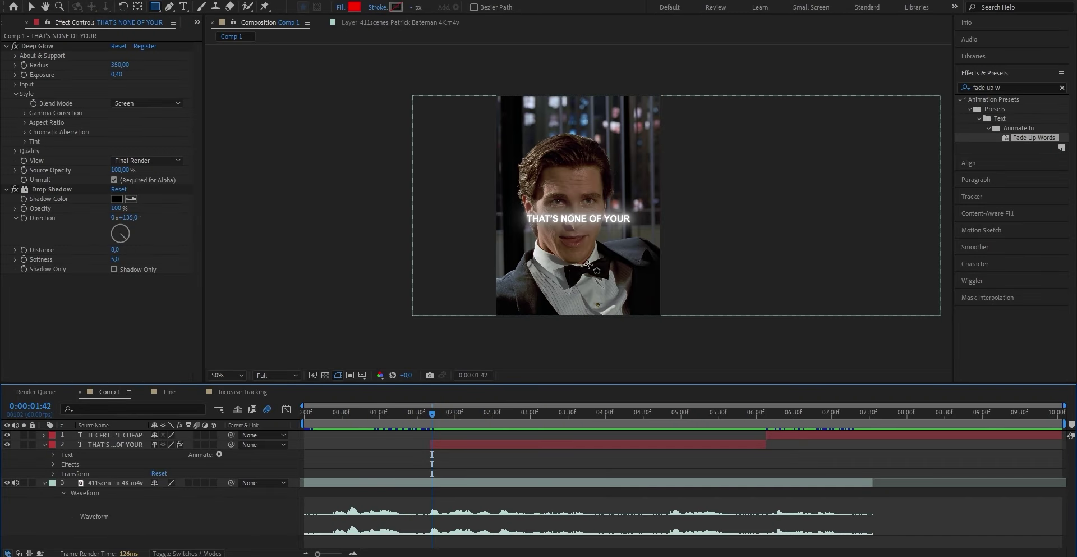
Draw a rounded-rectangle red bar just under the THAT'S NONE OF YOUR caption
{"action": "key", "text": "period"}
{"action": "key", "text": "comma"}
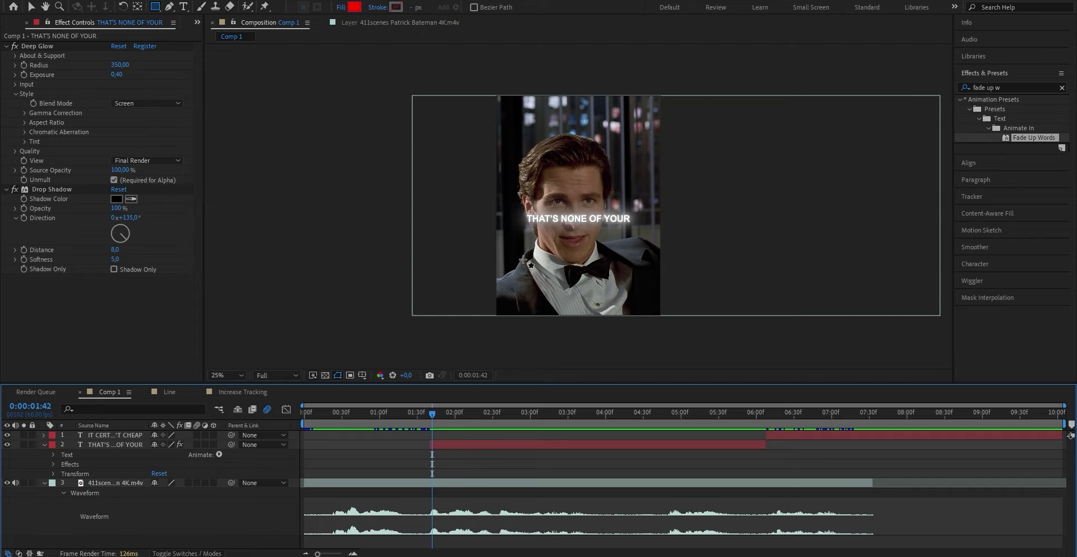
{"action": "left_click", "coordinate": [155, 7]}
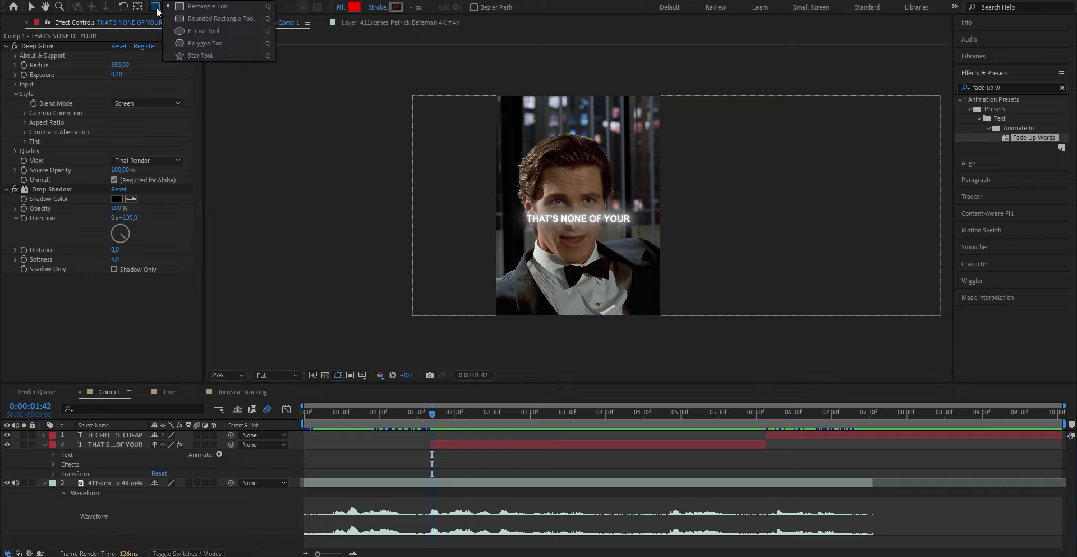
{"action": "left_click", "coordinate": [191, 20]}
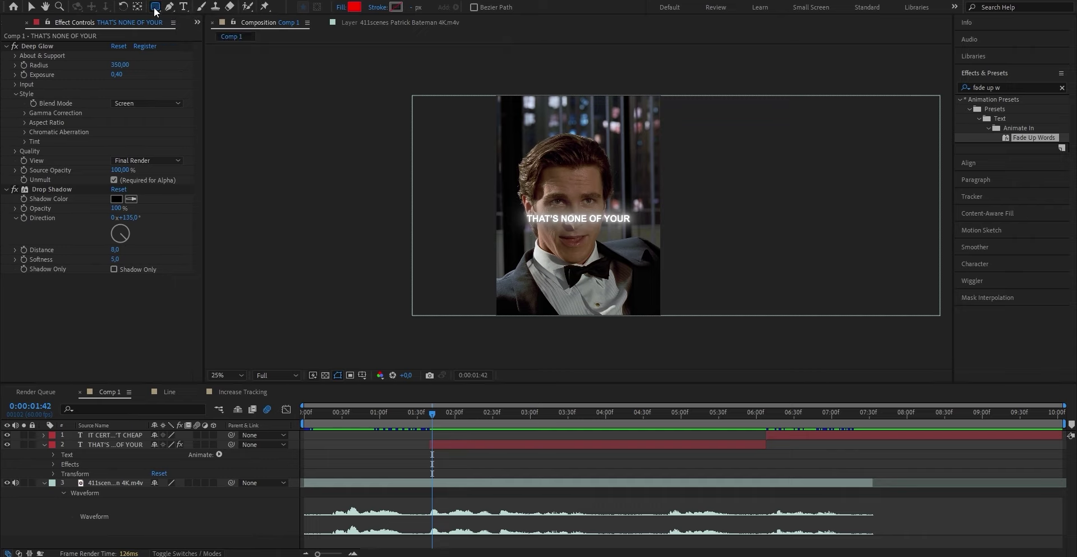
{"action": "scroll", "coordinate": [561, 251], "scroll_direction": "up", "scroll_amount": 2}
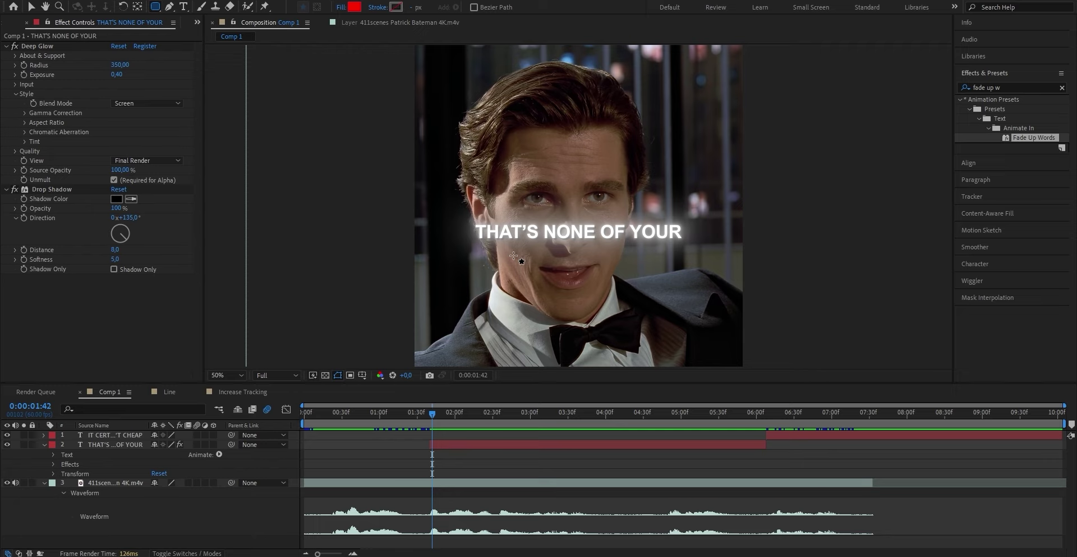
{"action": "left_click_drag", "start_coordinate": [473, 249], "coordinate": [687, 276]}
{"action": "key", "text": "v"}
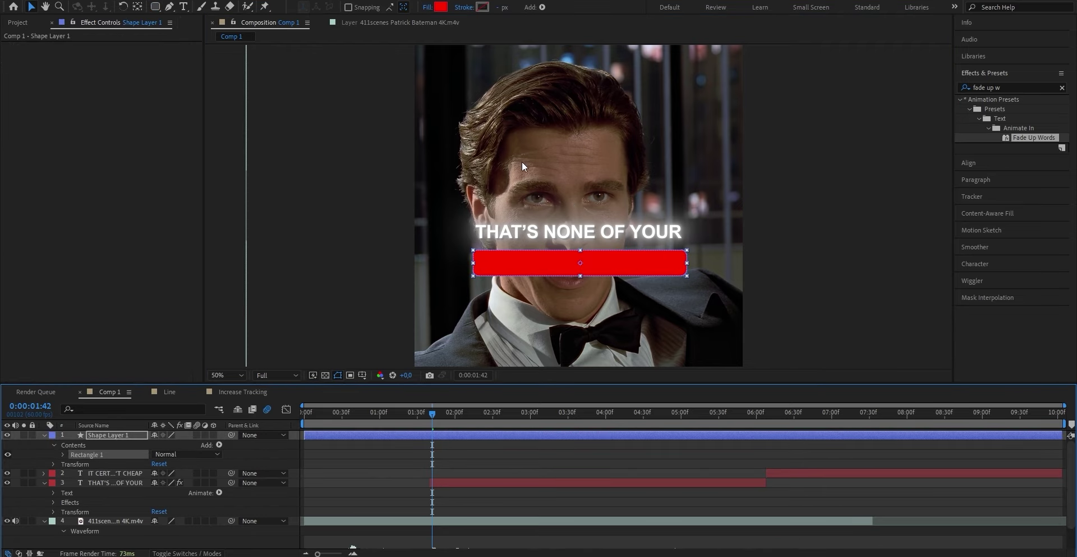
Set Shape Layer 1's stroke to None and its fill to solid colour FF0000
{"action": "left_click", "coordinate": [471, 9]}
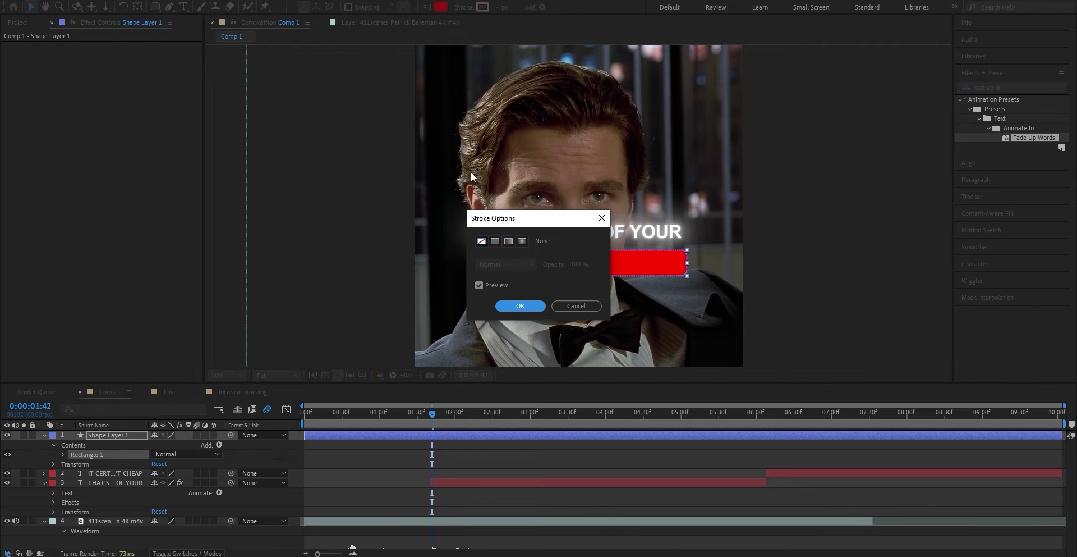
{"action": "left_click", "coordinate": [522, 306]}
{"action": "left_click", "coordinate": [425, 8]}
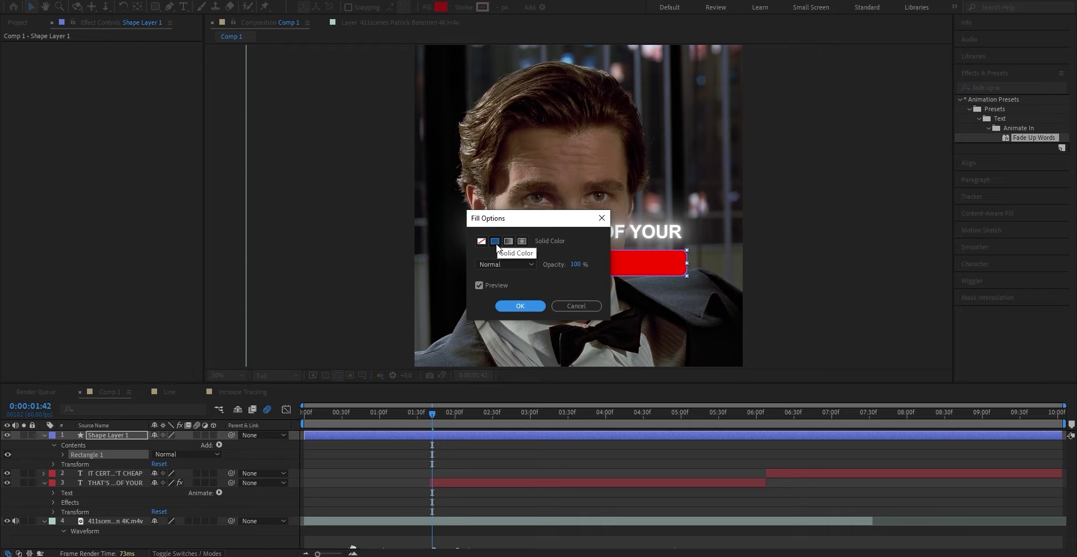
{"action": "left_click", "coordinate": [495, 241]}
{"action": "left_click", "coordinate": [515, 304]}
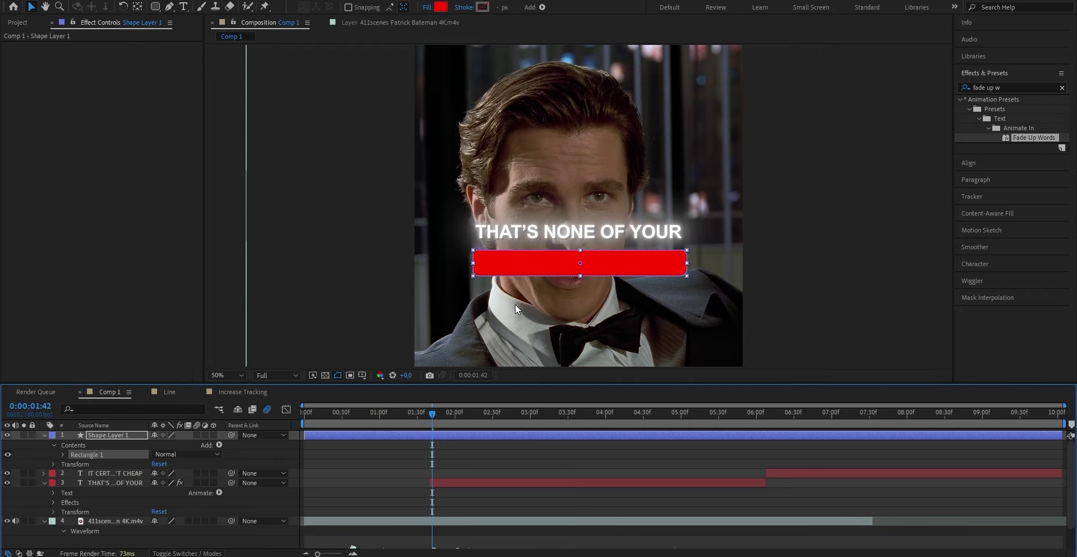
{"action": "left_click", "coordinate": [440, 7]}
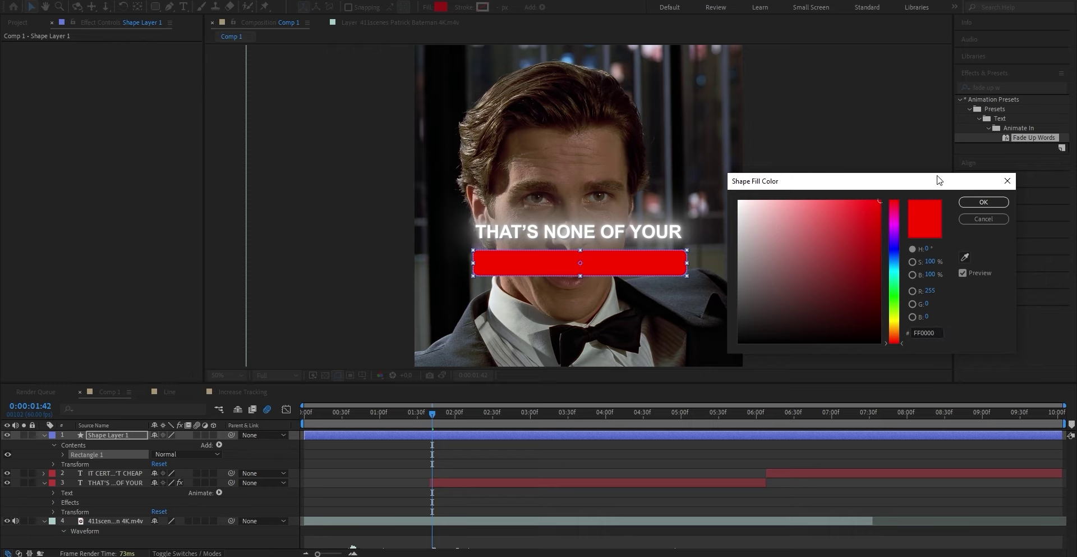
{"action": "key", "text": "Return"}
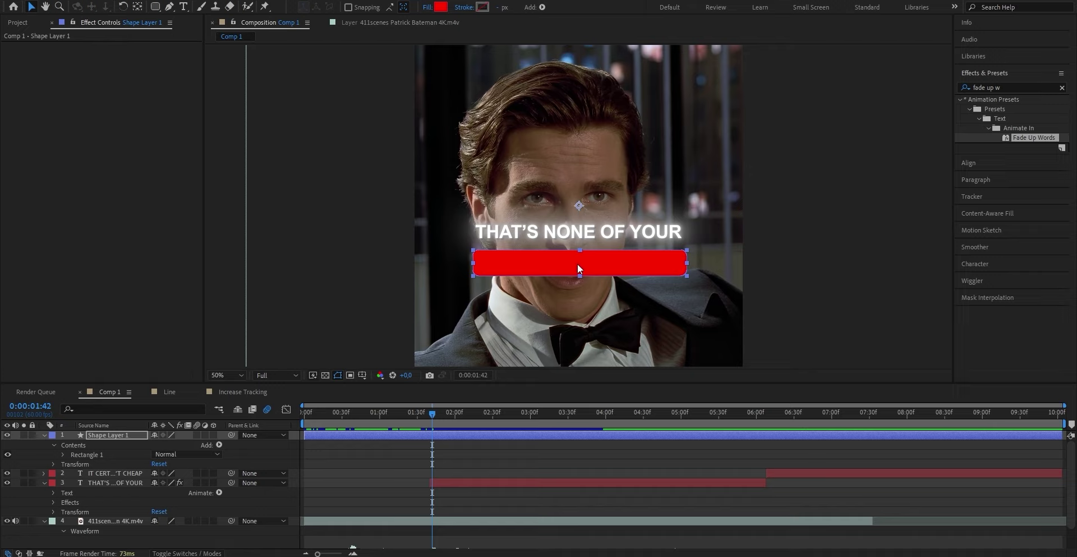
Centre the bar's anchor point, split Shape Layer 1 at 0:00:02:06, and select the earlier piece
{"action": "left_click", "coordinate": [138, 7]}
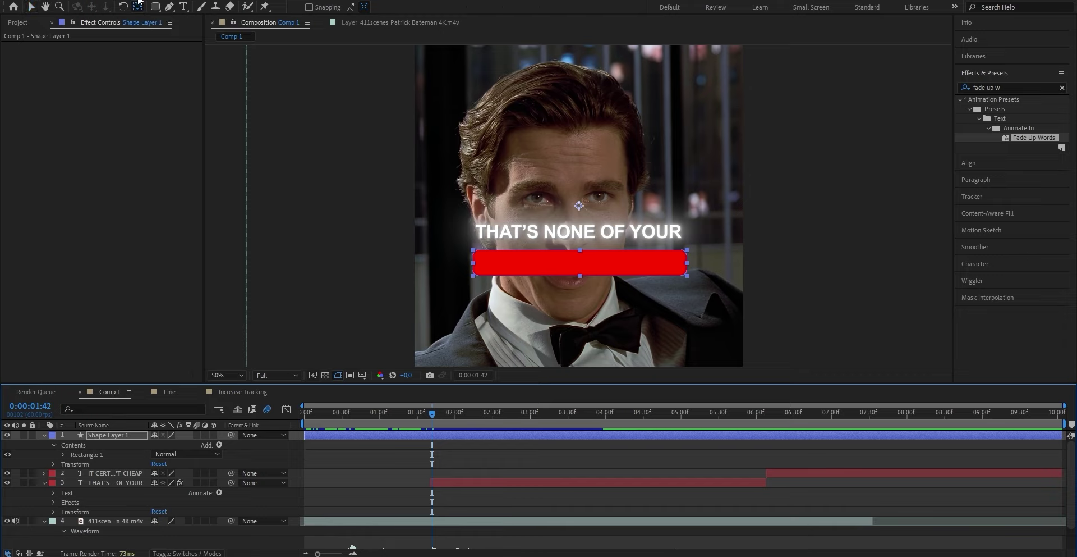
{"action": "key", "text": "ctrl+alt+Home"}
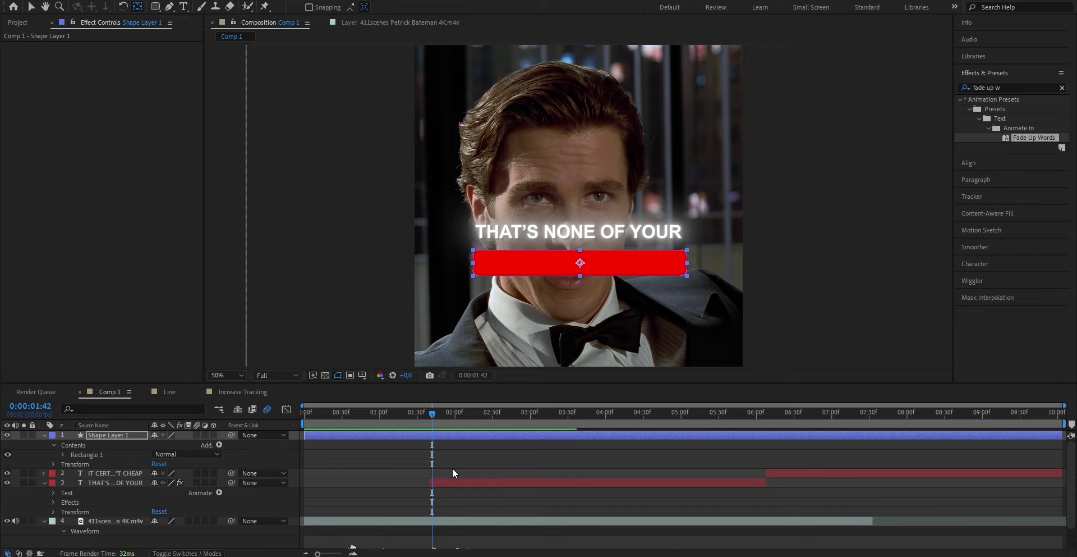
{"action": "key", "text": "v"}
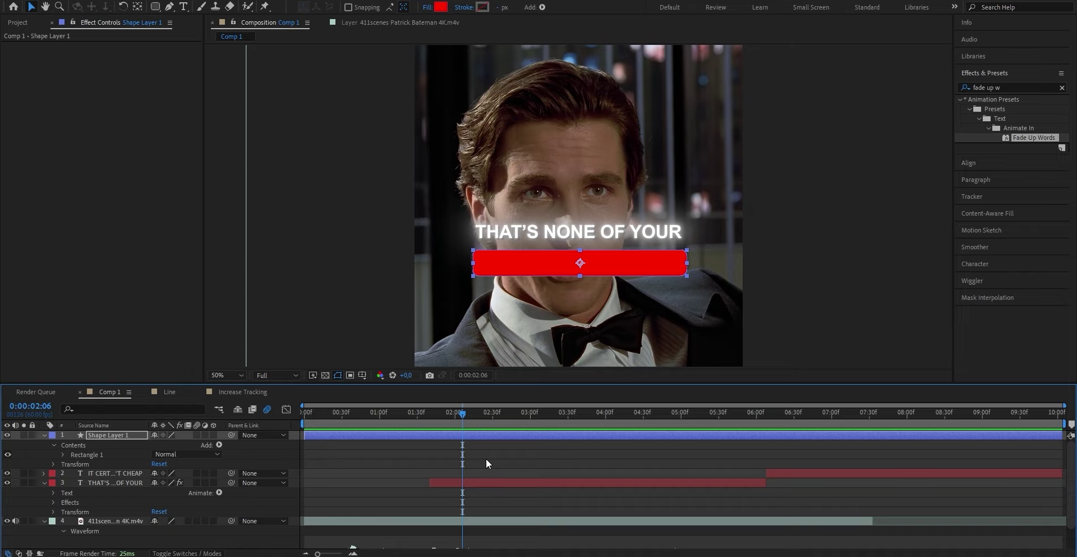
{"action": "left_click", "coordinate": [463, 434]}
{"action": "key", "text": "ctrl+shift+d"}
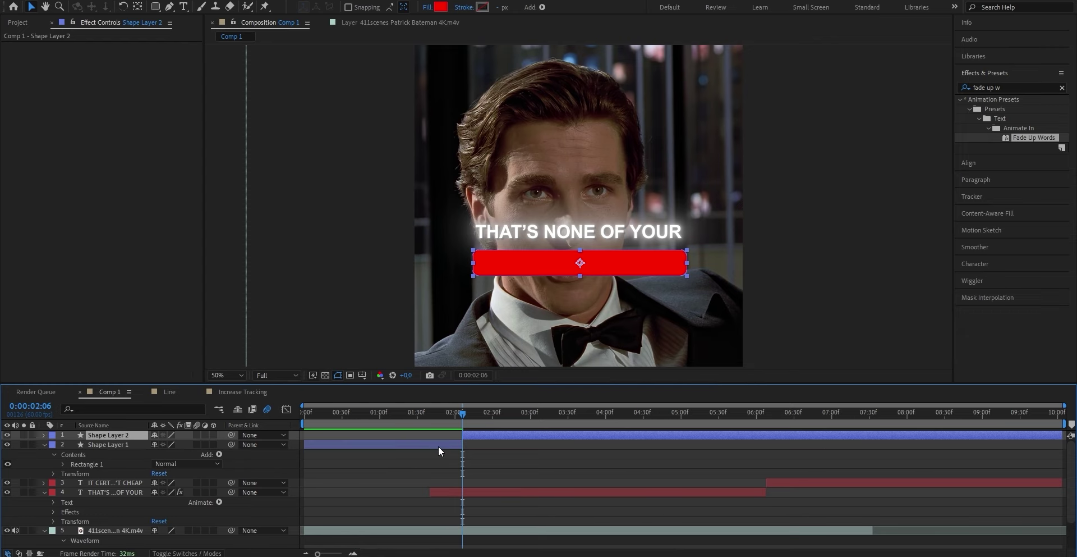
{"action": "left_click", "coordinate": [439, 445]}
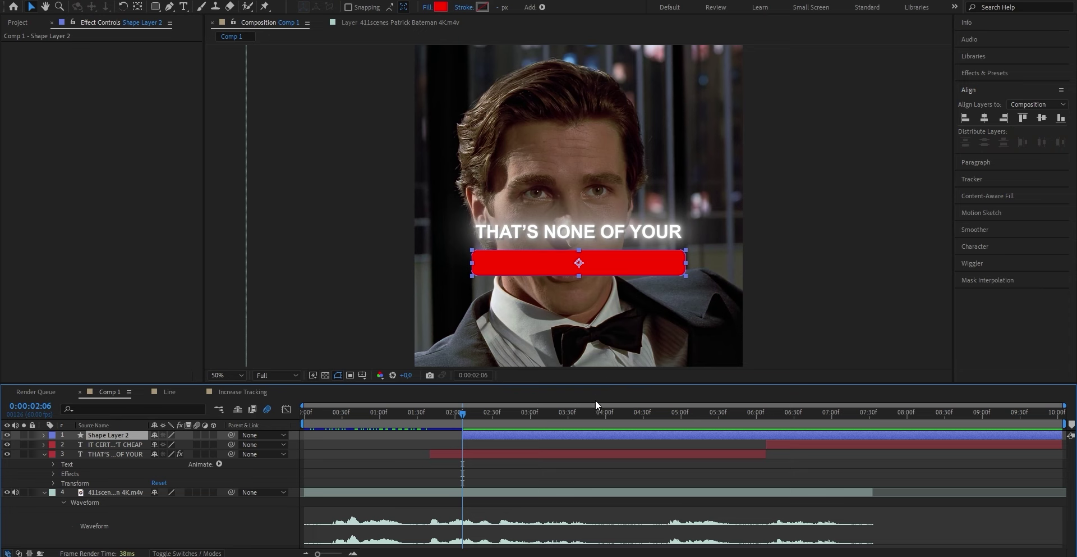
Keyframe the bar's Scale from 0% at 2:06 to 100% later, then scrub to watch it grow
{"action": "key", "text": "s"}
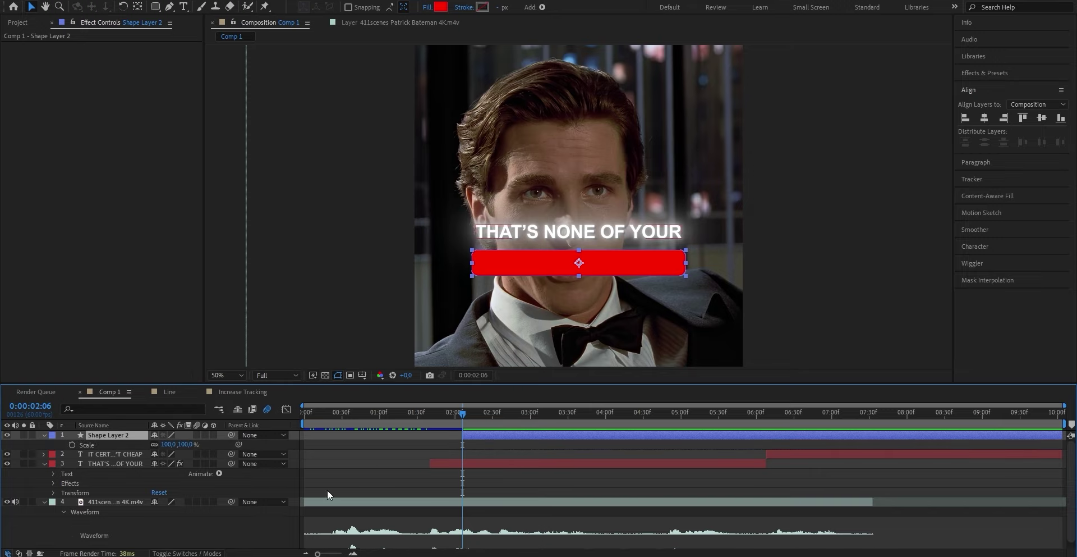
{"action": "left_click", "coordinate": [72, 444]}
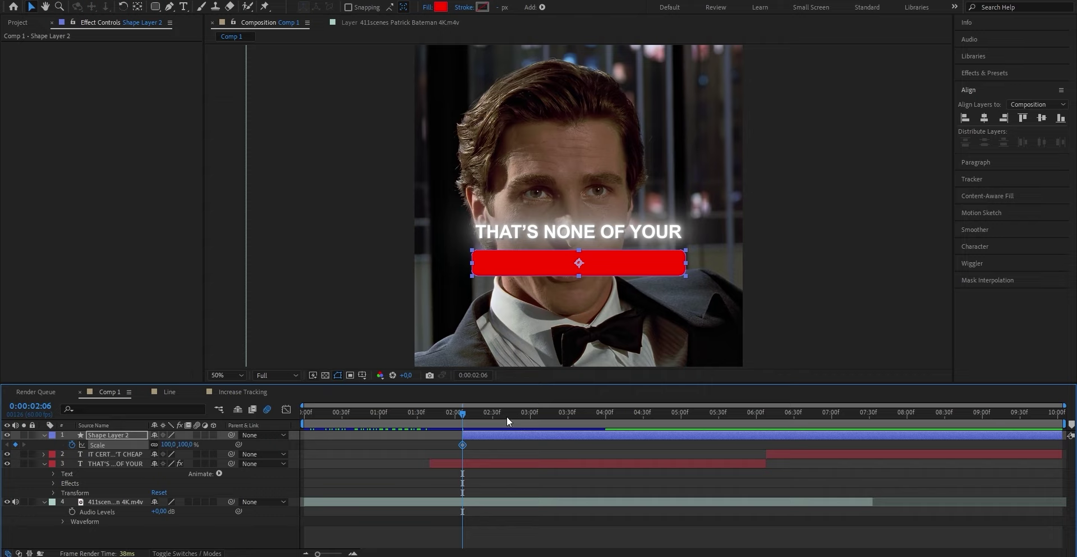
{"action": "left_click", "coordinate": [526, 413]}
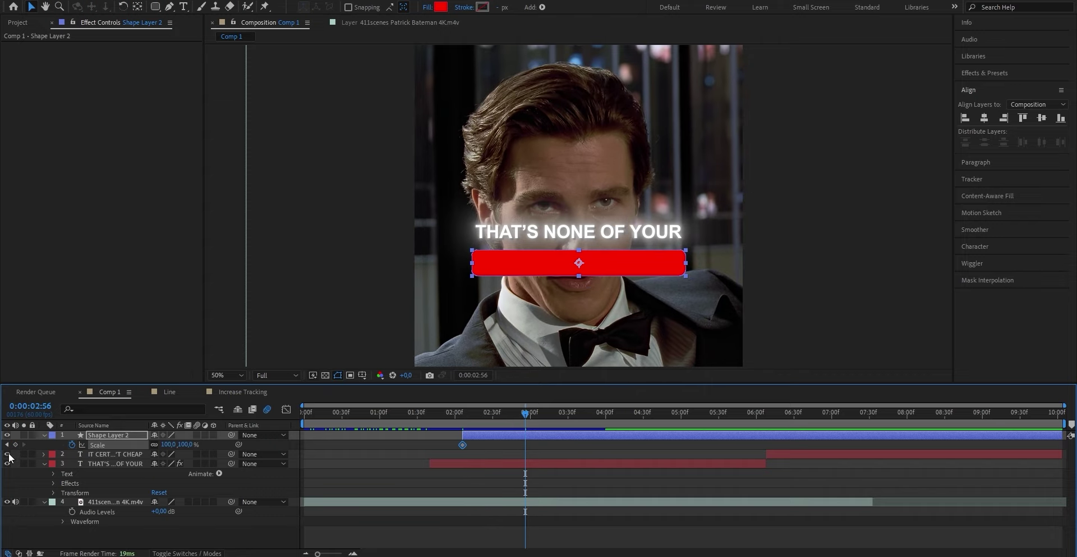
{"action": "left_click", "coordinate": [16, 444]}
{"action": "left_click", "coordinate": [6, 443]}
{"action": "left_click", "coordinate": [168, 443]}
{"action": "type", "text": "0"}
{"action": "key", "text": "Return"}
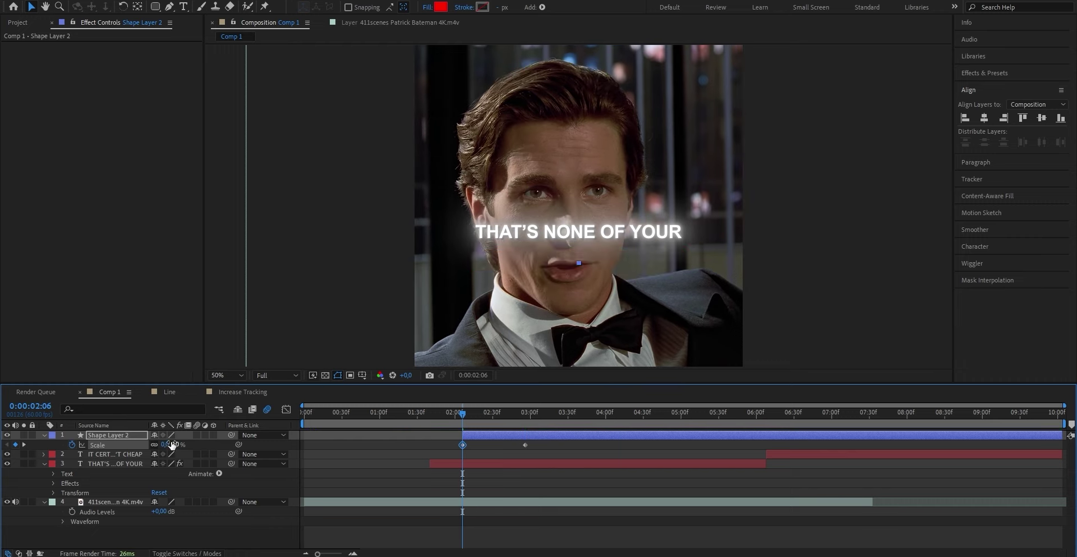
{"action": "left_click_drag", "start_coordinate": [465, 417], "coordinate": [520, 413]}
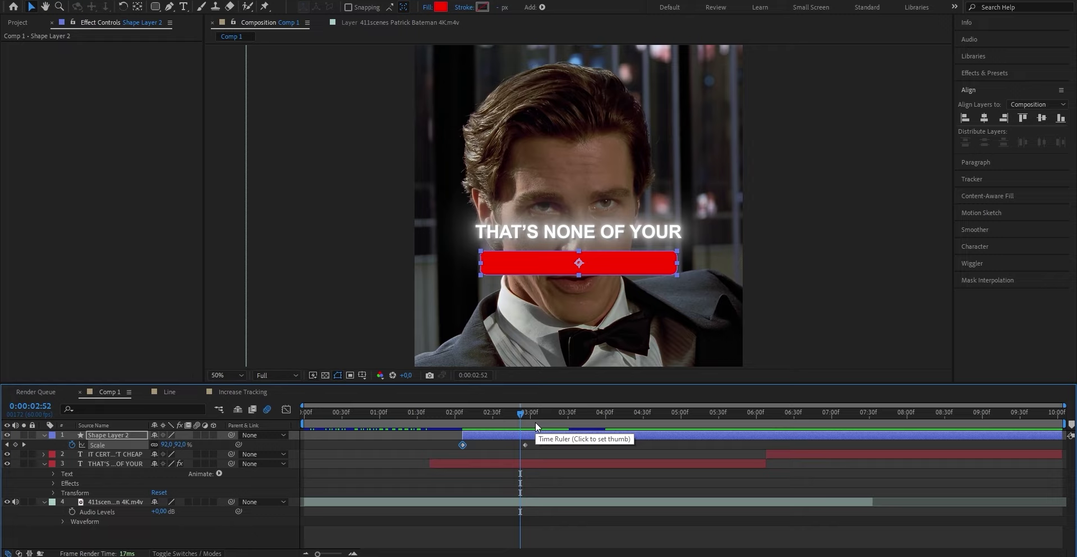
Apply Easy Ease to both Scale keyframes
{"action": "left_click", "coordinate": [549, 446]}
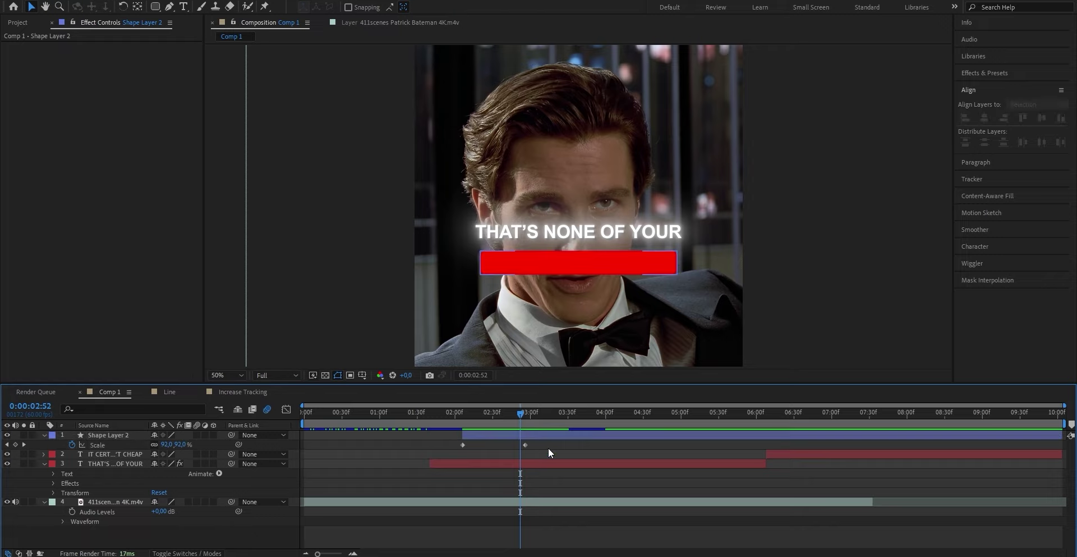
{"action": "left_click_drag", "start_coordinate": [550, 448], "coordinate": [457, 442]}
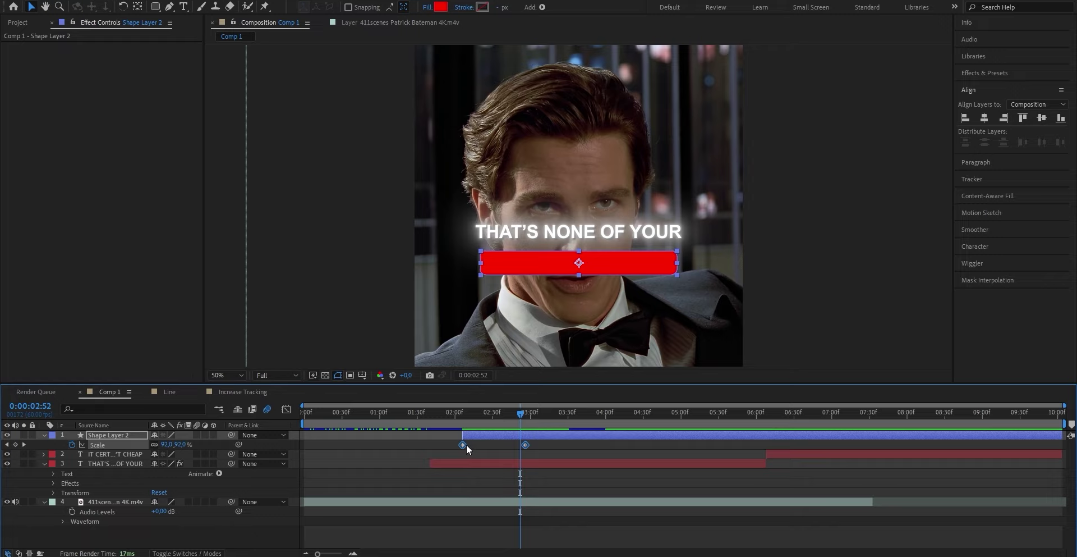
{"action": "right_click", "coordinate": [463, 444]}
{"action": "mouse_move", "coordinate": [499, 440]}
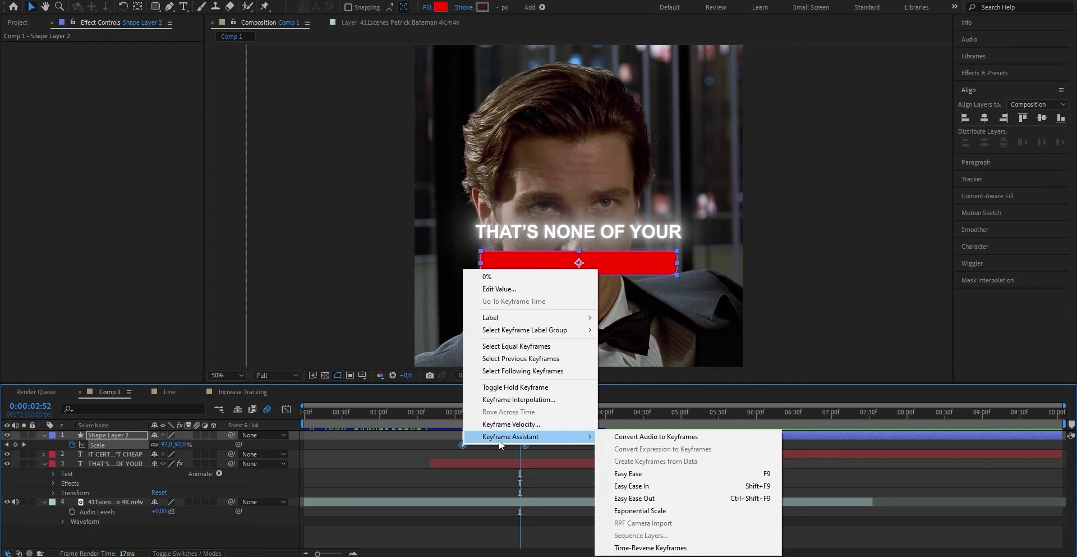
{"action": "left_click", "coordinate": [628, 474]}
In the speed graph, drag the influence handle so the scale-up starts fast and settles slowly
{"action": "left_click", "coordinate": [286, 409]}
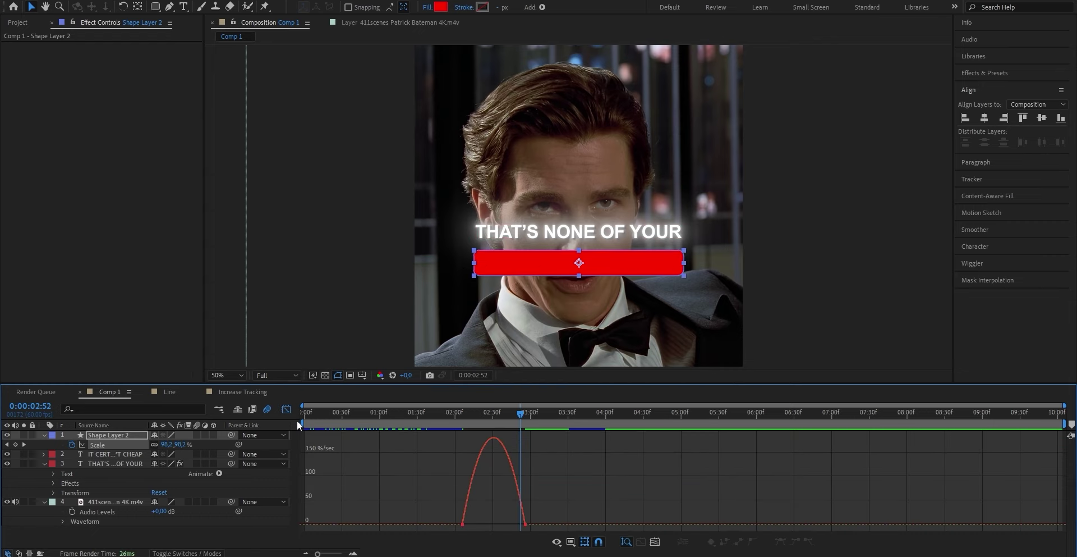
{"action": "right_click", "coordinate": [492, 486]}
{"action": "left_click", "coordinate": [532, 388]}
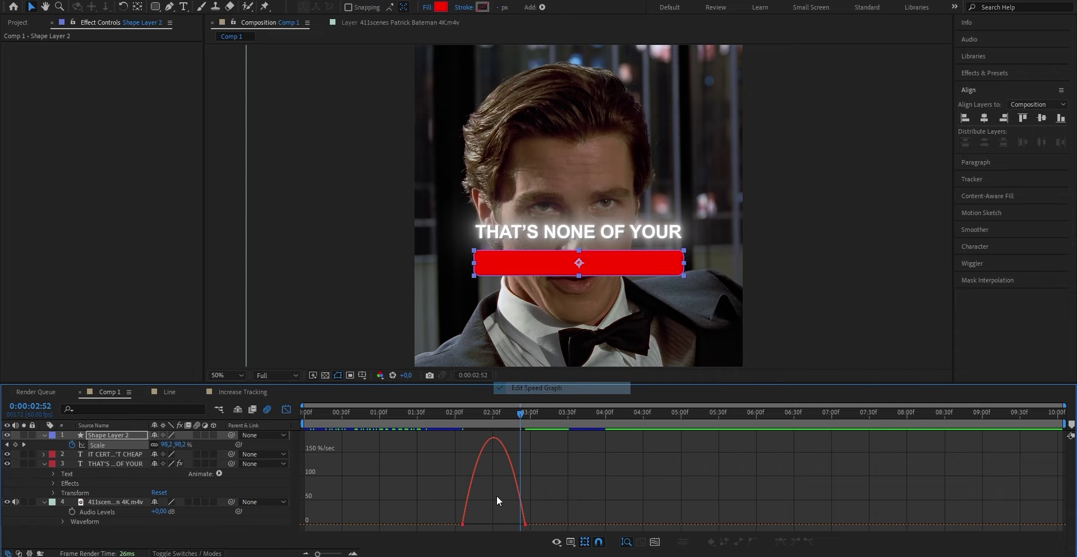
{"action": "left_click", "coordinate": [692, 524]}
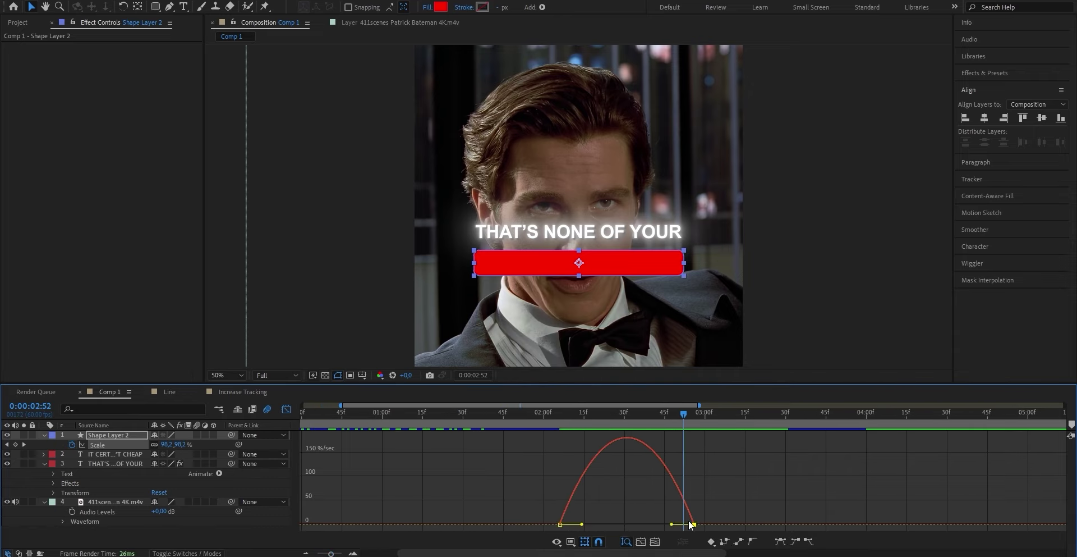
{"action": "left_click_drag", "start_coordinate": [673, 526], "coordinate": [618, 529]}
{"action": "left_click", "coordinate": [286, 409]}
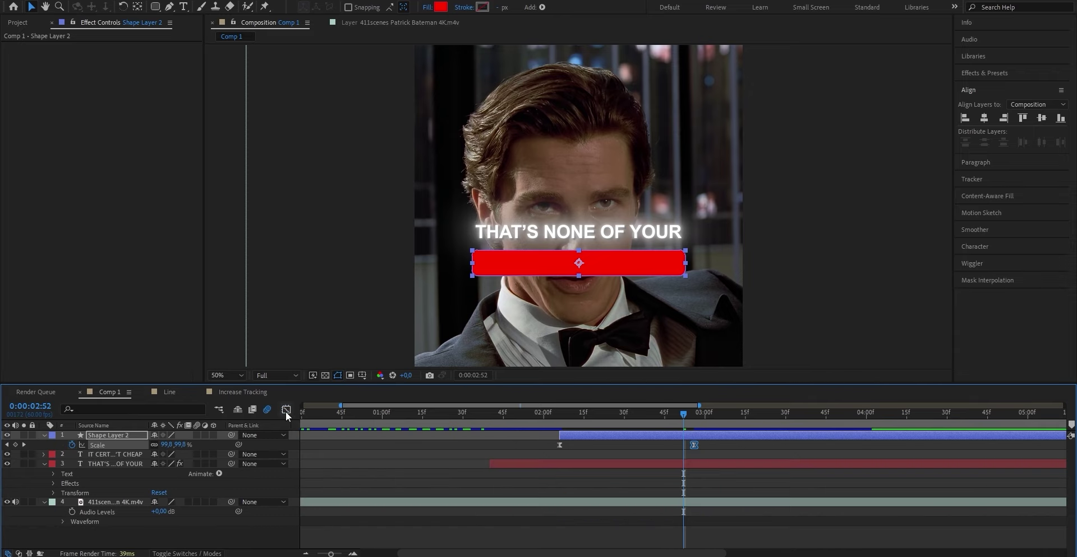
{"action": "key", "text": "Page_Up"}
{"action": "key", "text": "Page_Up"}
{"action": "key", "text": "Page_Up"}
{"action": "key", "text": "Page_Up"}
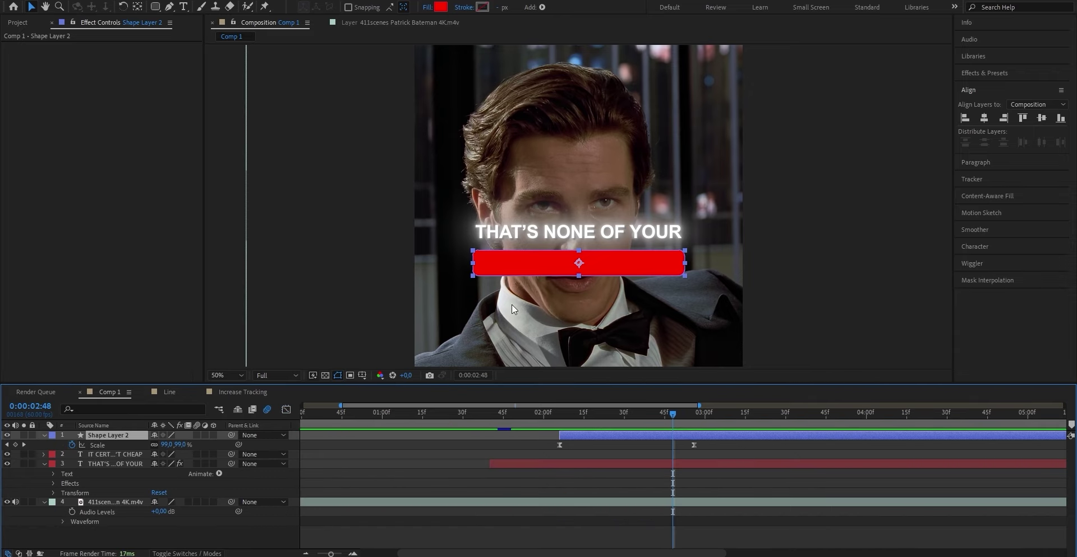
Apply a Bevel and Emboss layer style to the red bar and inspect it zoomed in
{"action": "left_click", "coordinate": [94, 0]}
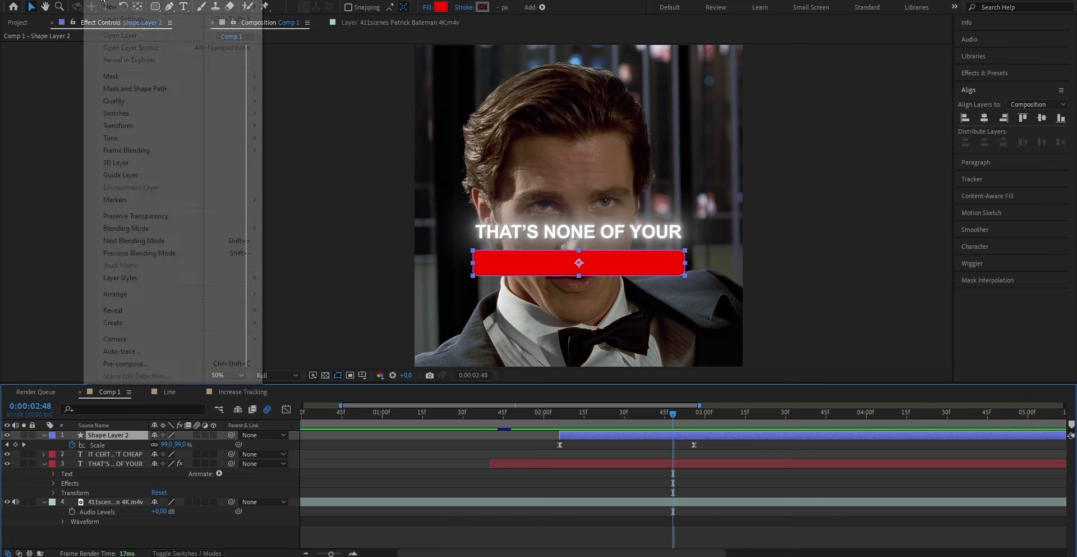
{"action": "mouse_move", "coordinate": [202, 285]}
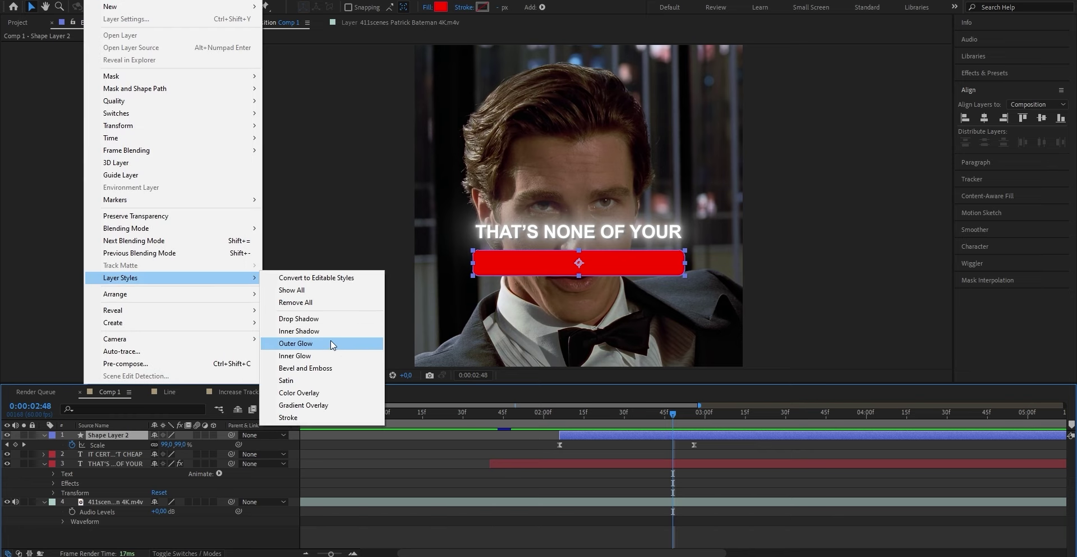
{"action": "left_click", "coordinate": [316, 366]}
{"action": "key", "text": "period"}
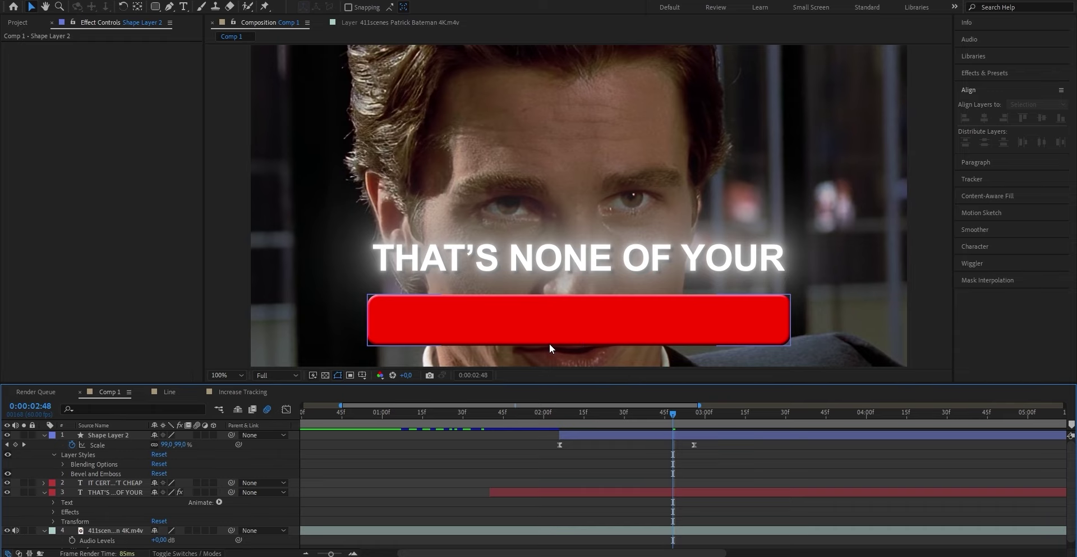
{"action": "key", "text": "comma"}
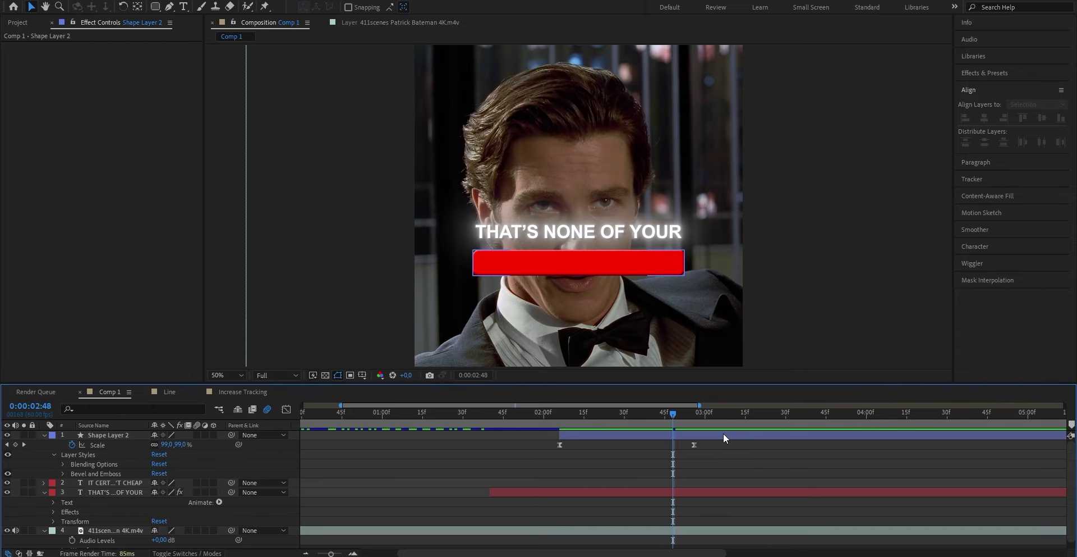
{"action": "key", "text": "ctrl+t"}
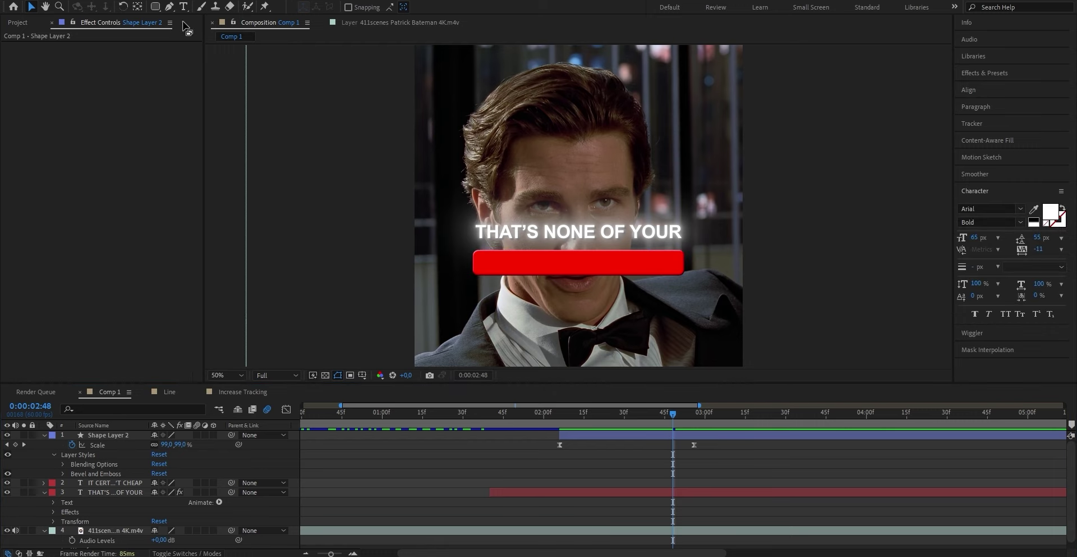
Add a 'BUSINESS' text layer and centre it on the red bar
{"action": "left_click", "coordinate": [494, 270]}
{"action": "type", "text": "BUSINESS"}
{"action": "key", "text": "Escape"}
{"action": "key", "text": "v"}
{"action": "left_click_drag", "start_coordinate": [533, 261], "coordinate": [593, 260]}
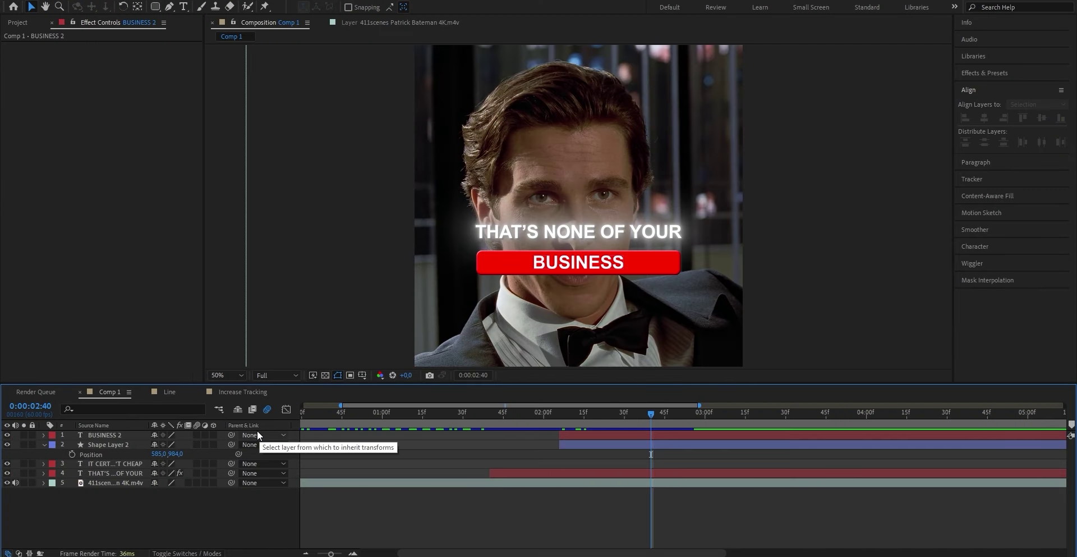
Parent the BUSINESS layer to Shape Layer 2
{"action": "left_click_drag", "start_coordinate": [231, 433], "coordinate": [140, 443]}
{"action": "left_click_drag", "start_coordinate": [651, 415], "coordinate": [594, 413]}
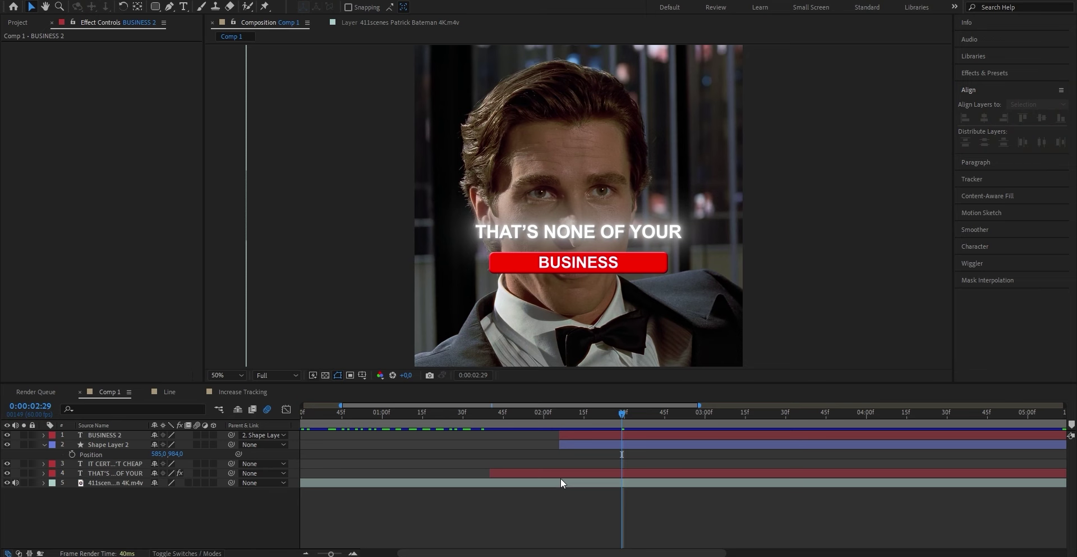
{"action": "left_click", "coordinate": [560, 474]}
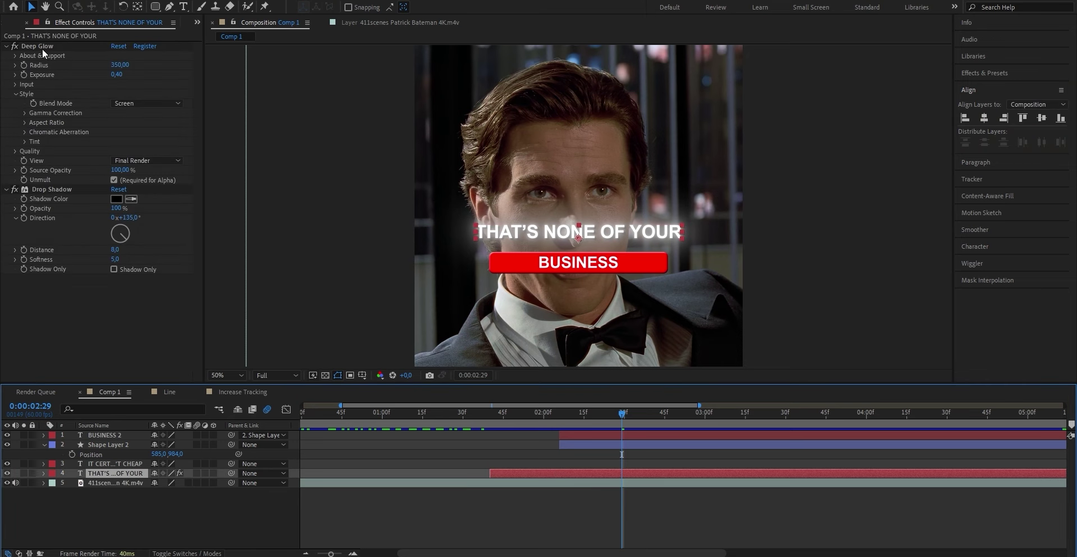
Paste the caption's Deep Glow and Drop Shadow onto BUSINESS and the red bar, then preview
{"action": "left_click", "coordinate": [42, 47]}
{"action": "left_click", "coordinate": [52, 190], "text": "ctrl"}
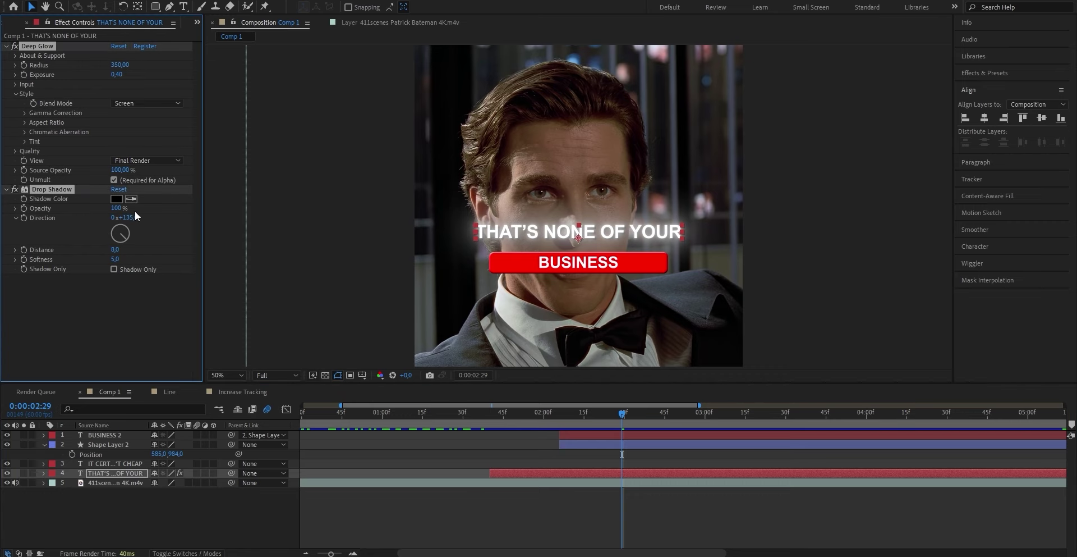
{"action": "left_click", "coordinate": [619, 444]}
{"action": "left_click", "coordinate": [623, 436], "text": "ctrl"}
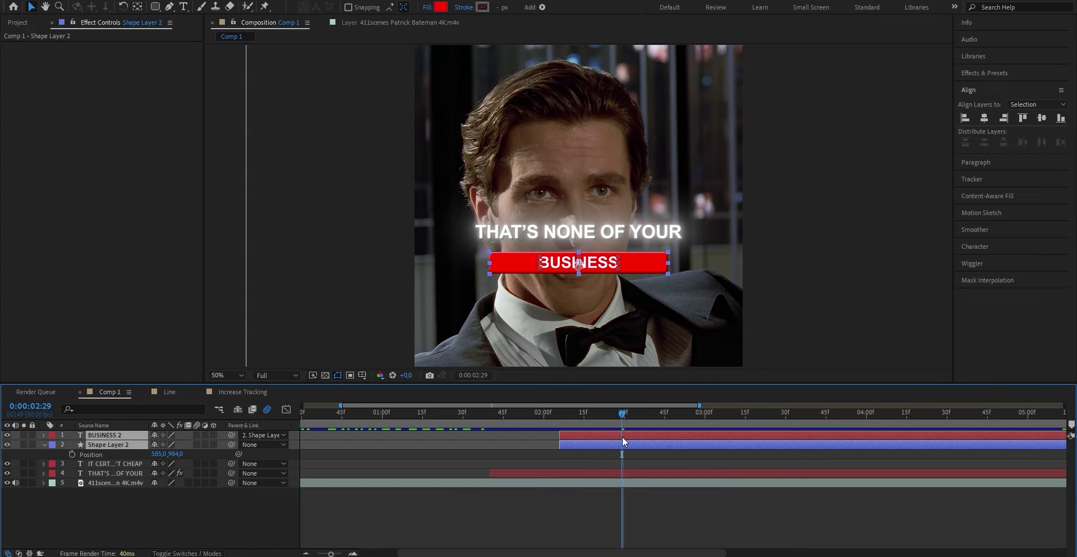
{"action": "key", "text": "ctrl+v"}
{"action": "key", "text": "space"}
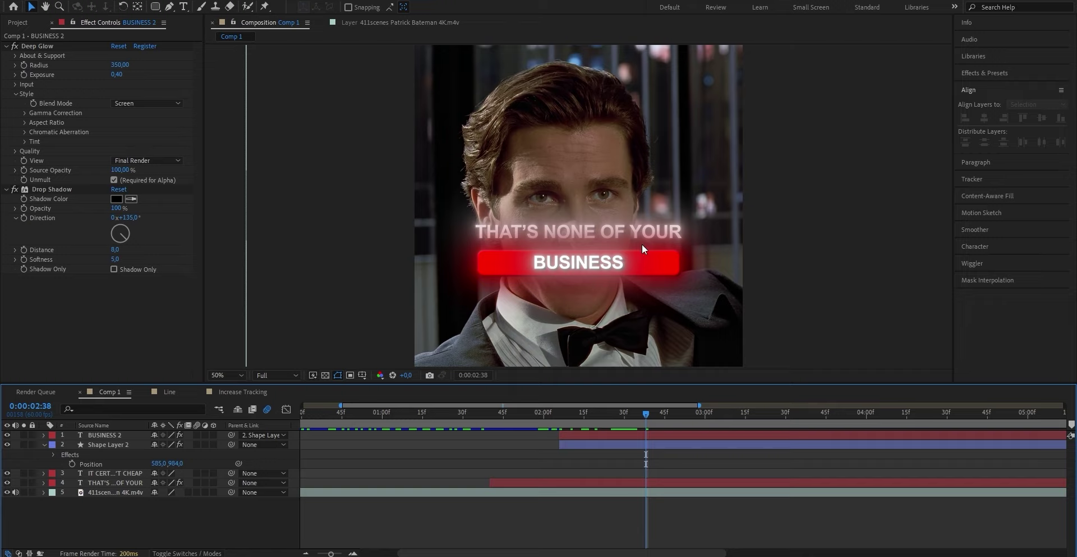
Move the BUSINESS and bar layers below the caption layers in the stack
{"action": "left_click", "coordinate": [591, 435]}
{"action": "left_click", "coordinate": [590, 443], "text": "ctrl"}
{"action": "left_click_drag", "start_coordinate": [118, 436], "coordinate": [114, 486]}
{"action": "key", "text": "F2"}
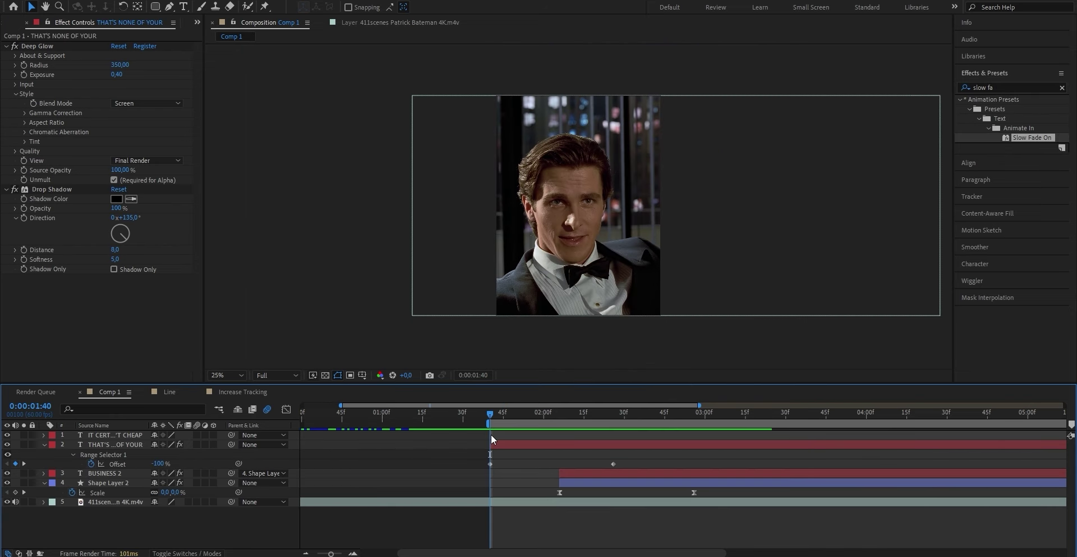
Play back the composition to review the glowing captions and red bar
{"action": "key", "text": "space"}
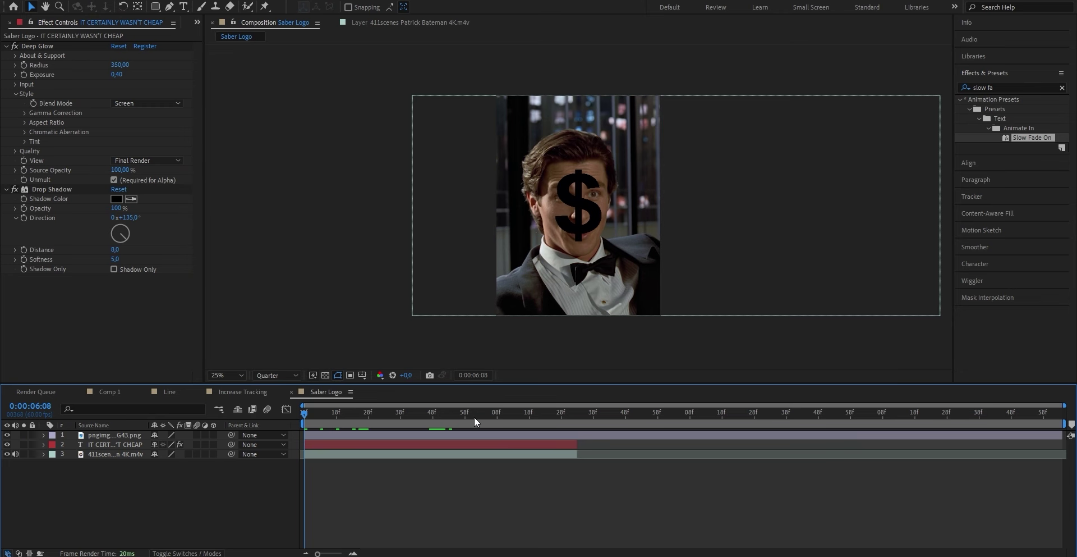
Auto-trace the dollar sign PNG layer into masks
{"action": "left_click", "coordinate": [474, 414]}
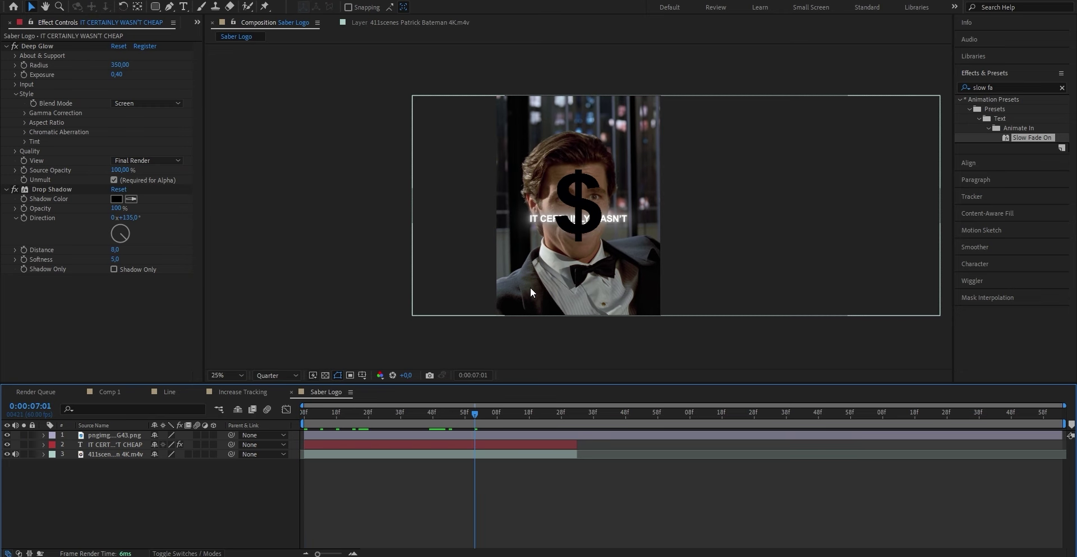
{"action": "key", "text": "Home"}
{"action": "left_click", "coordinate": [144, 436]}
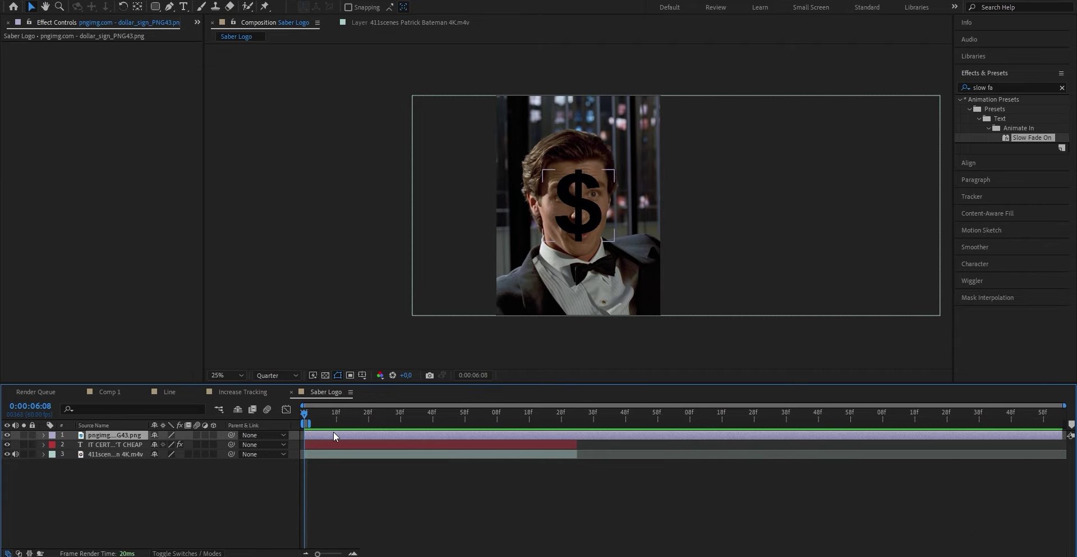
{"action": "left_click", "coordinate": [97, 1]}
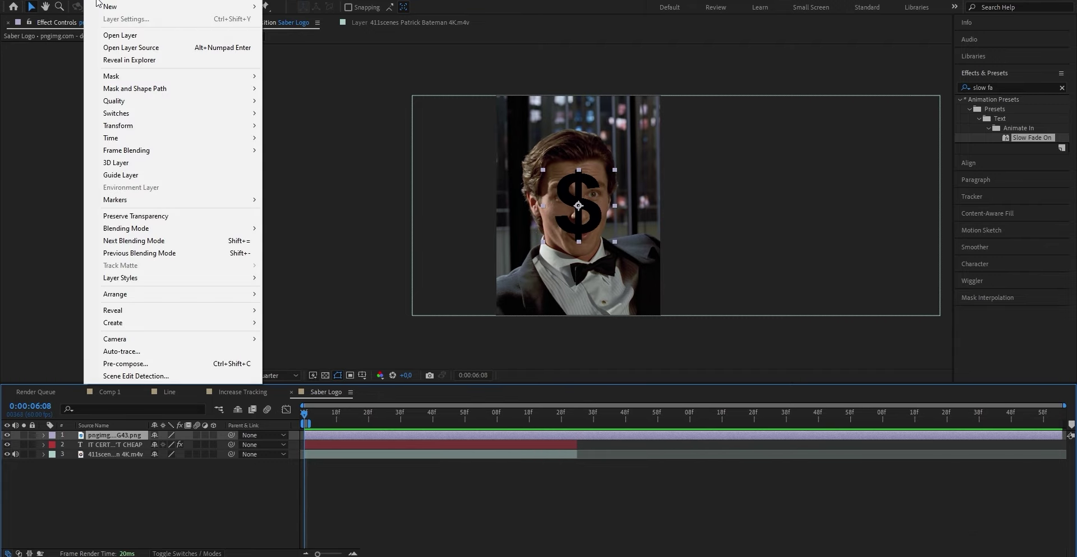
{"action": "left_click", "coordinate": [121, 350]}
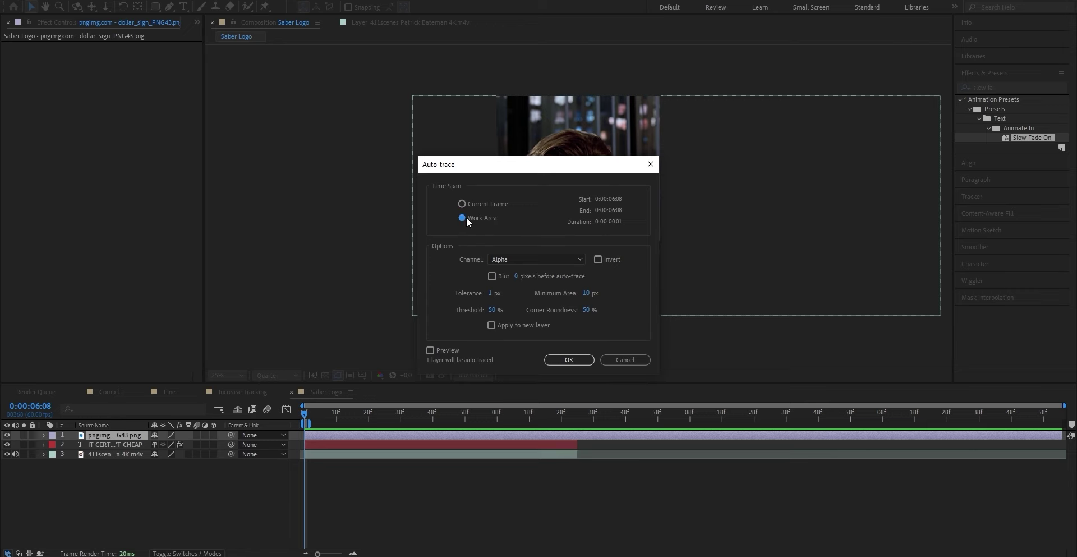
{"action": "left_click", "coordinate": [569, 359]}
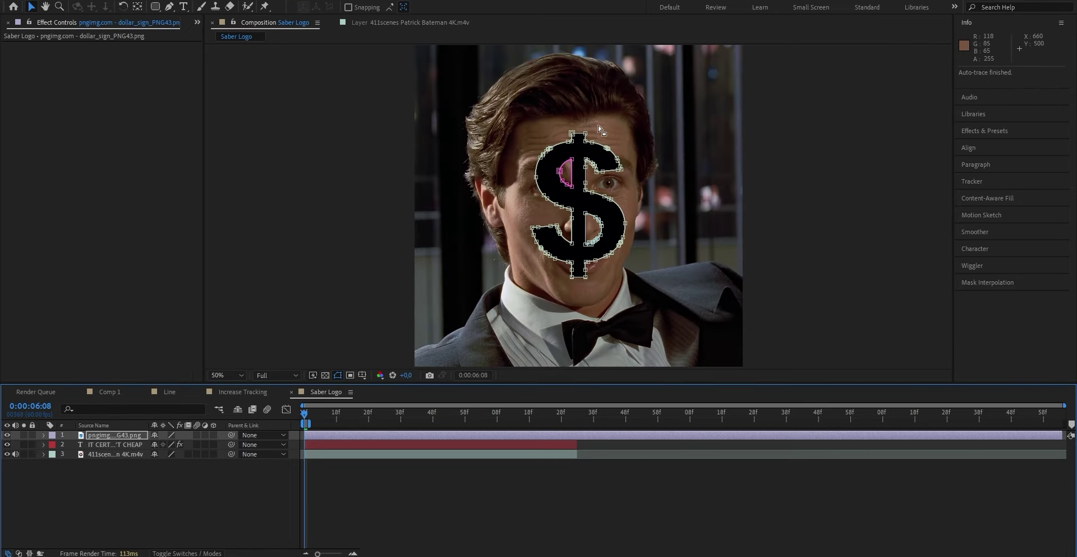
{"action": "left_click", "coordinate": [384, 332]}
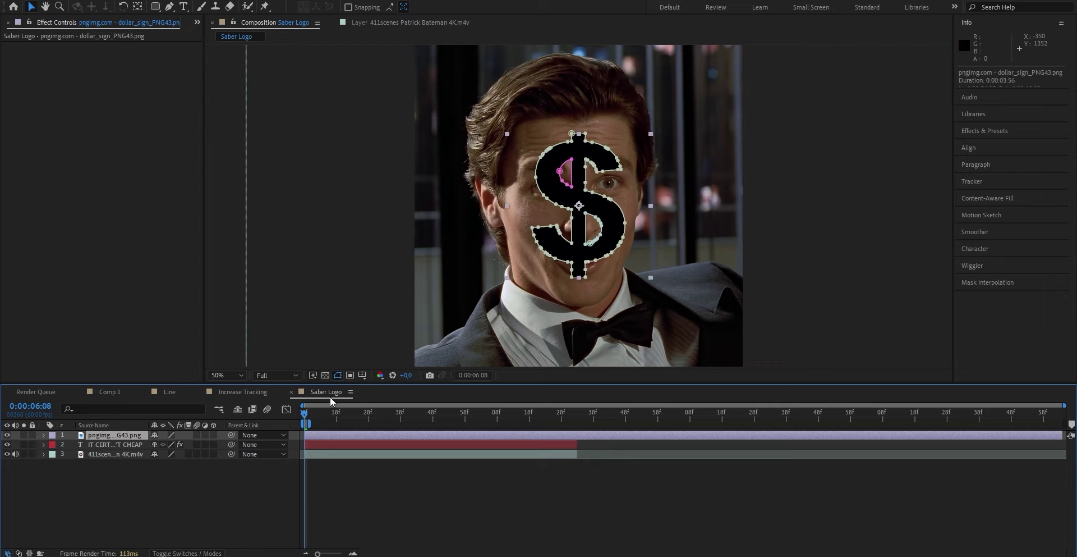
Select and copy Masks 1–3 of the traced dollar sign and begin a new solid
{"action": "key", "text": "m"}
{"action": "left_click", "coordinate": [96, 444]}
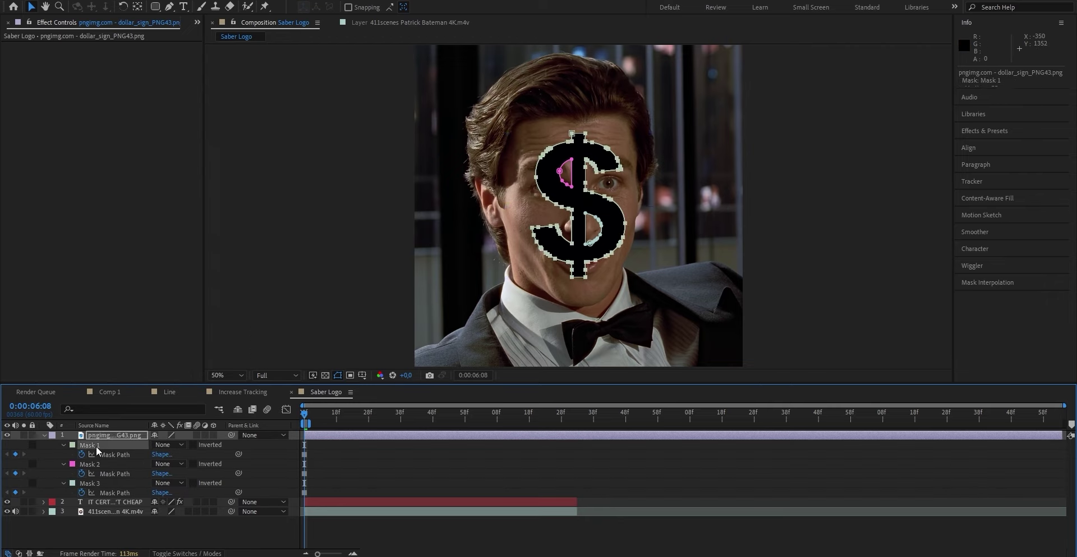
{"action": "left_click", "coordinate": [93, 482], "text": "shift"}
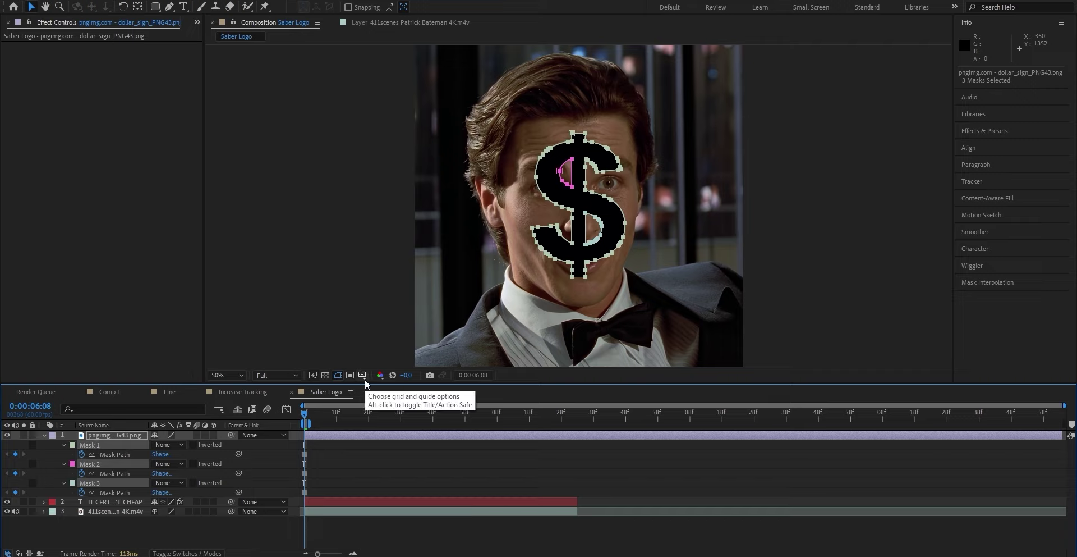
{"action": "key", "text": "ctrl+y"}
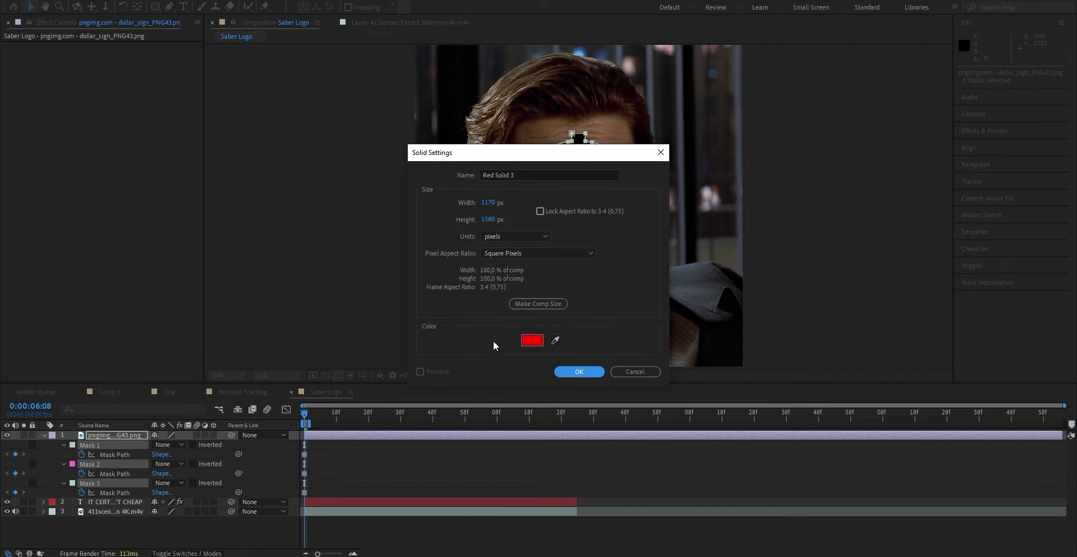
Create Red Solid 3, paste the dollar masks onto it, and delete the original PNG
{"action": "left_click", "coordinate": [578, 371]}
{"action": "key", "text": "comma"}
{"action": "key", "text": "comma"}
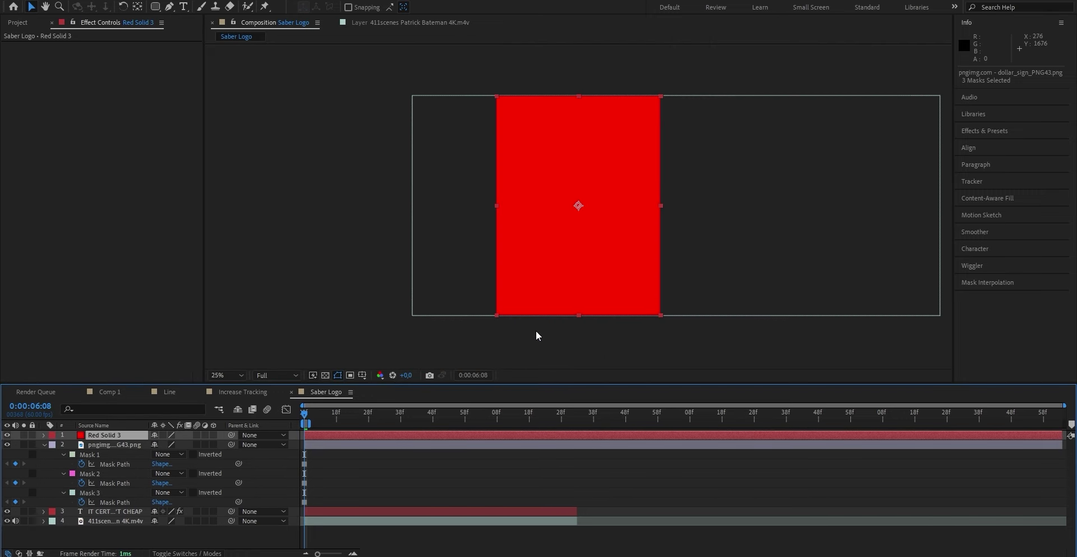
{"action": "left_click", "coordinate": [348, 437]}
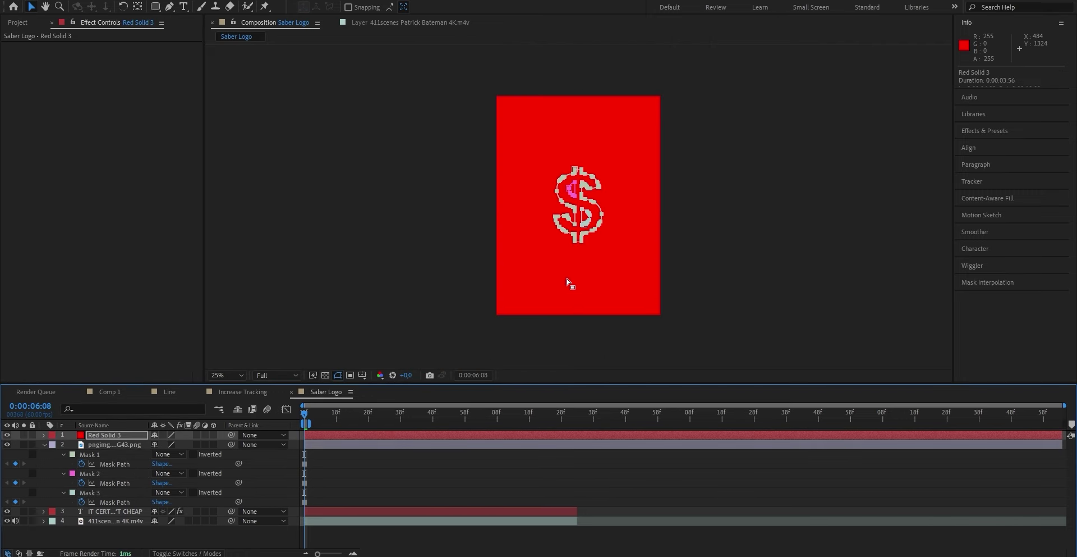
{"action": "left_click", "coordinate": [347, 446], "text": "ctrl"}
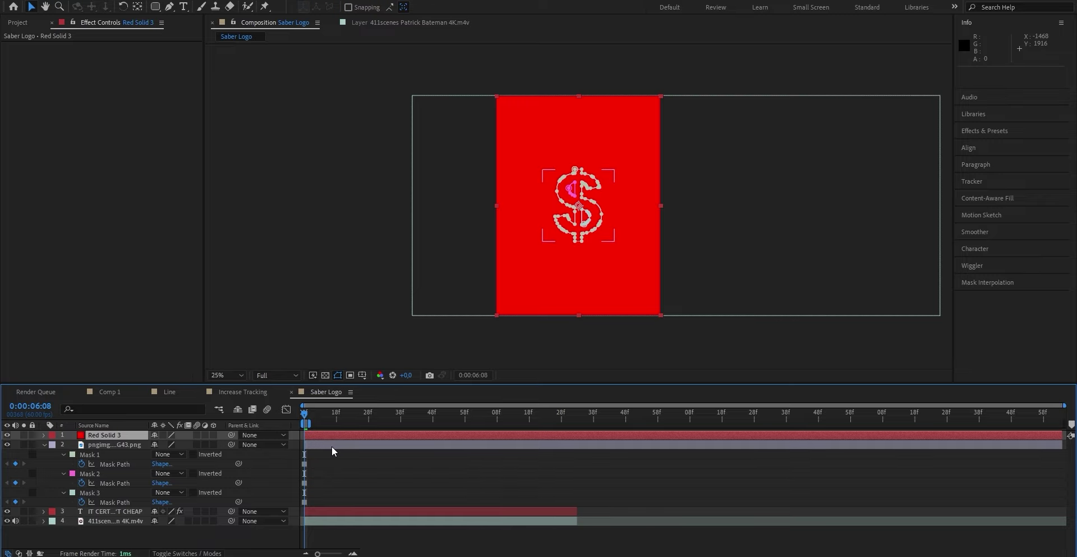
{"action": "key", "text": "Delete"}
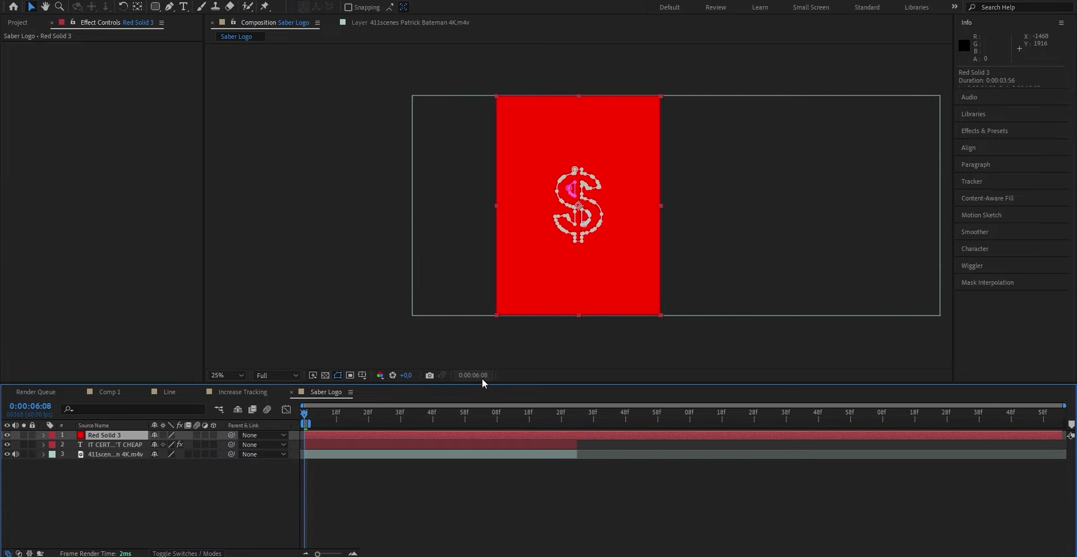
Apply Saber to the solid with Core Type set to Layer Masks and Composite set to Transparent
{"action": "left_click", "coordinate": [965, 131]}
{"action": "triple_click", "coordinate": [997, 87]}
{"action": "type", "text": "saber"}
{"action": "double_click", "coordinate": [991, 109]}
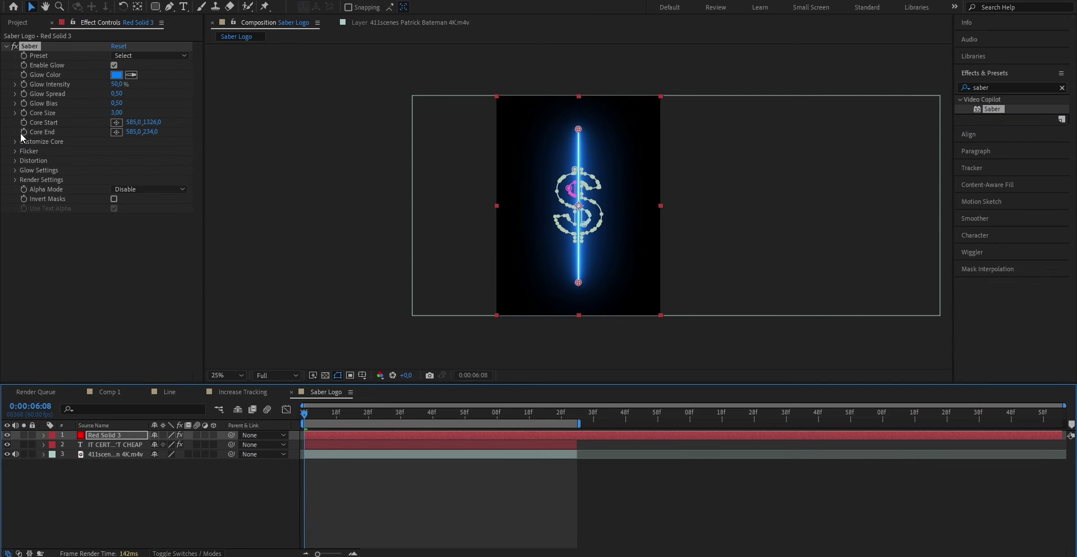
{"action": "left_click", "coordinate": [14, 141]}
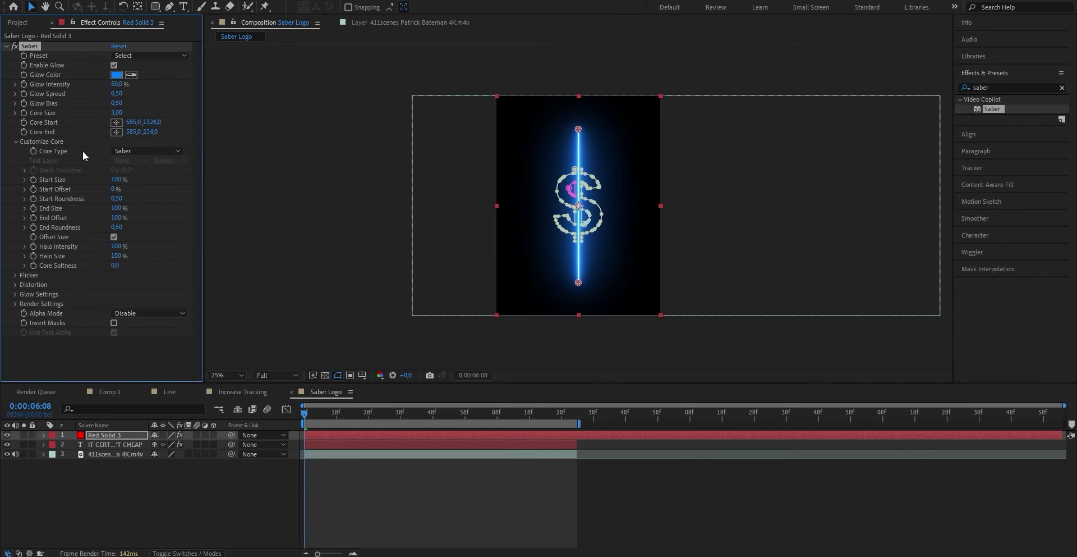
{"action": "left_click", "coordinate": [136, 152]}
{"action": "left_click", "coordinate": [135, 177]}
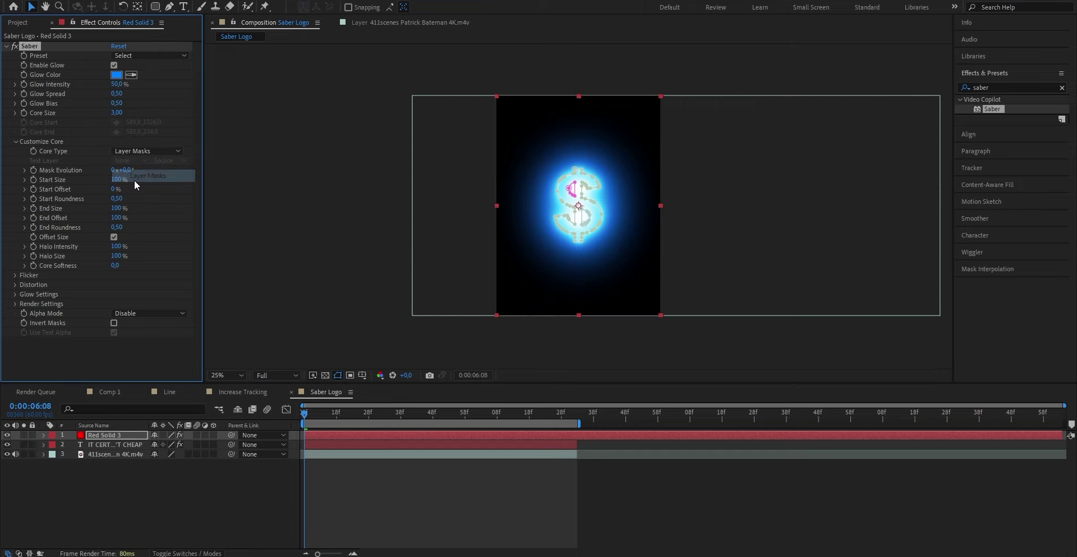
{"action": "left_click", "coordinate": [14, 304]}
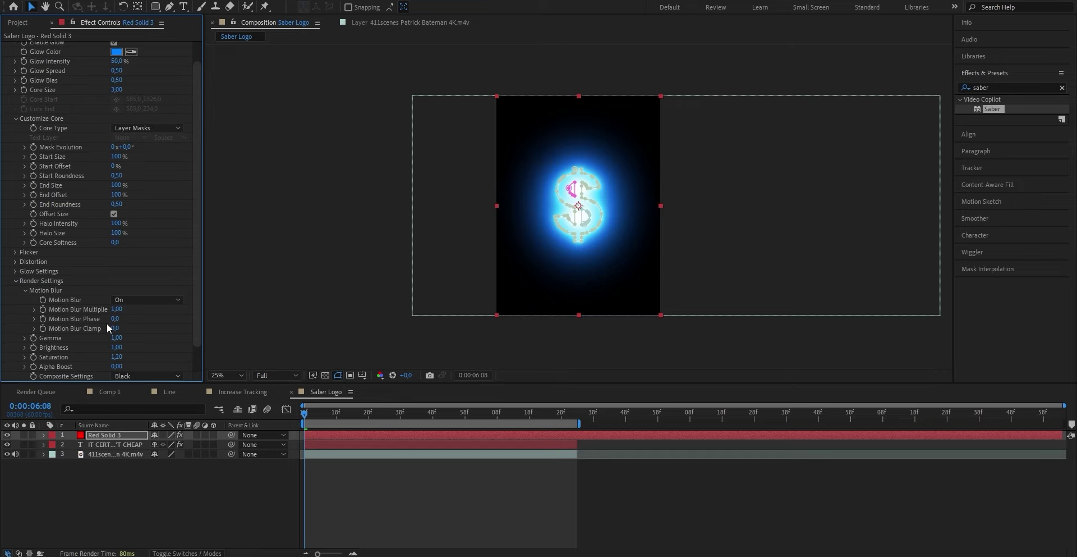
{"action": "scroll", "coordinate": [141, 355], "scroll_direction": "down", "scroll_amount": 2}
{"action": "left_click", "coordinate": [144, 351]}
{"action": "left_click", "coordinate": [147, 363]}
{"action": "scroll", "coordinate": [197, 304], "scroll_direction": "up", "scroll_amount": 2}
{"action": "left_click", "coordinate": [187, 260]}
Set Glow Intensity 10%, Core Size 6, green 2AFF00 glow colour, and lower the dollar sign
{"action": "left_click", "coordinate": [117, 85]}
{"action": "type", "text": "10"}
{"action": "key", "text": "Return"}
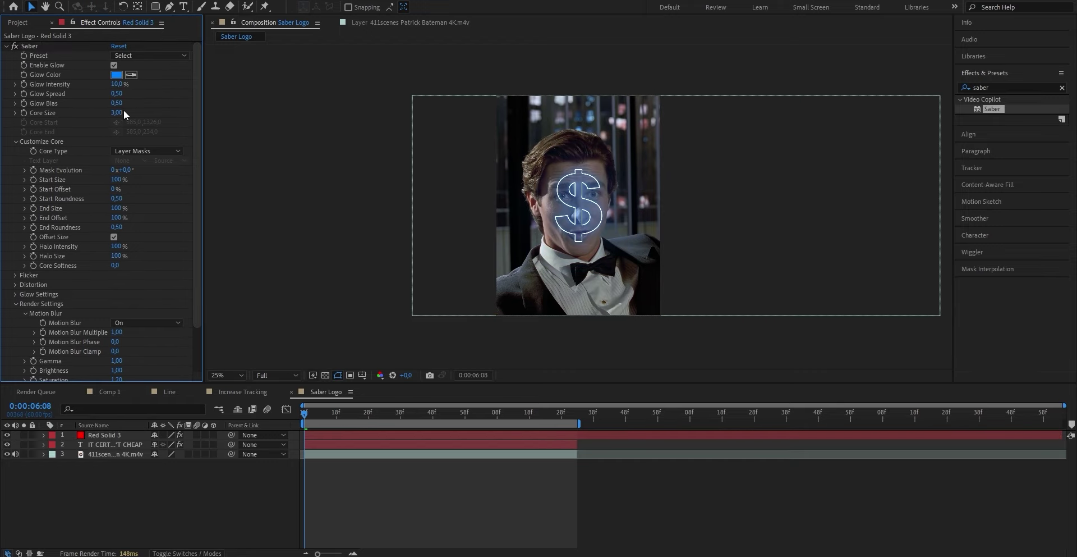
{"action": "left_click", "coordinate": [117, 113]}
{"action": "key", "text": "Return"}
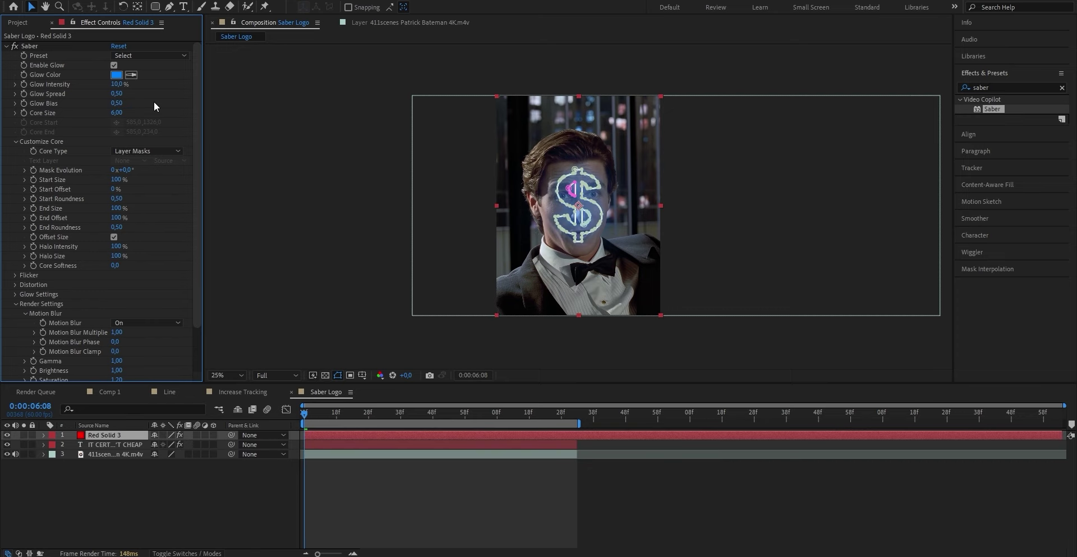
{"action": "left_click", "coordinate": [118, 77]}
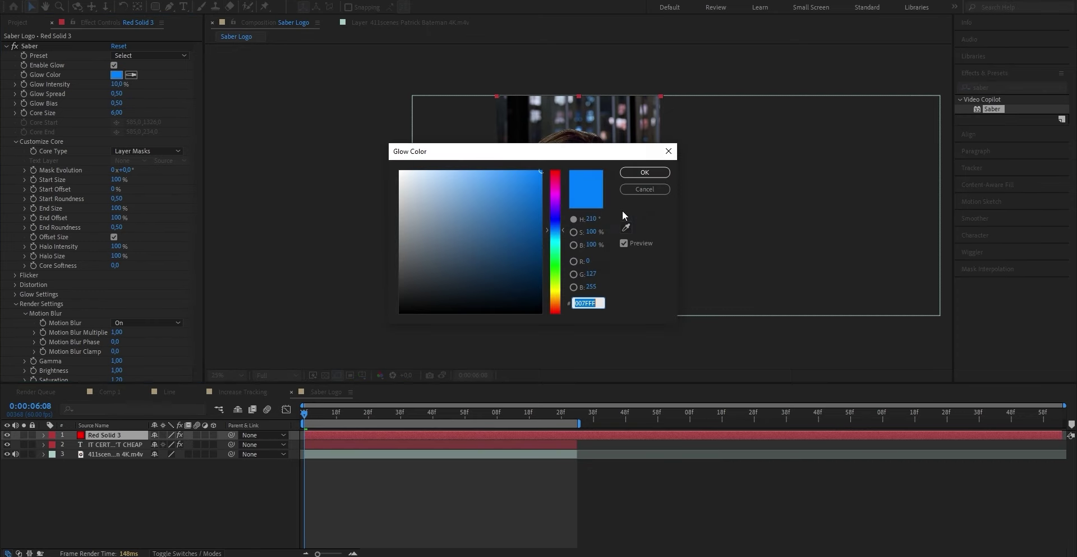
{"action": "left_click", "coordinate": [555, 270]}
{"action": "left_click", "coordinate": [641, 172]}
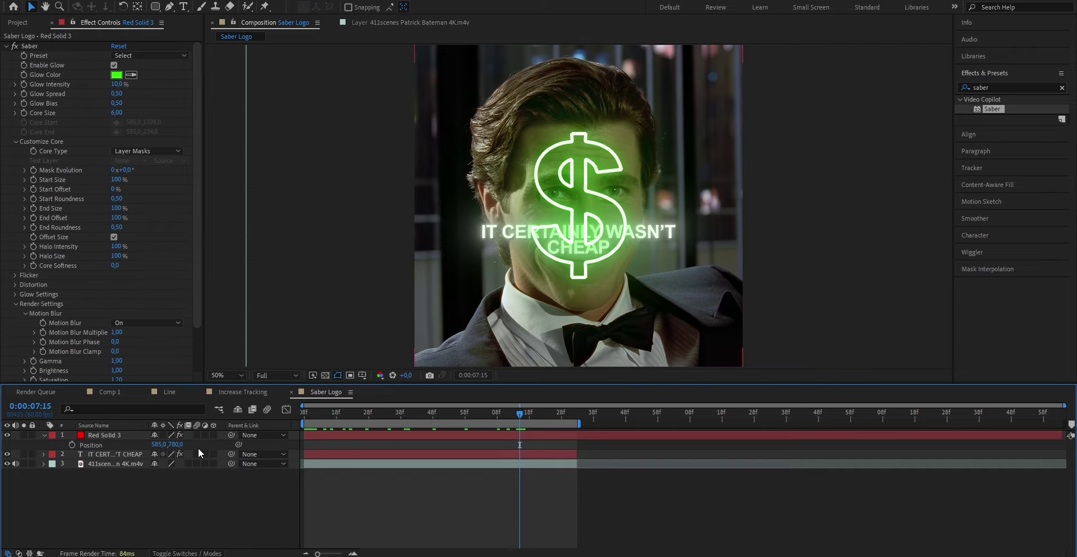
{"action": "left_click_drag", "start_coordinate": [176, 444], "coordinate": [233, 444]}
{"action": "scroll", "coordinate": [601, 343], "scroll_direction": "down", "scroll_amount": 2}
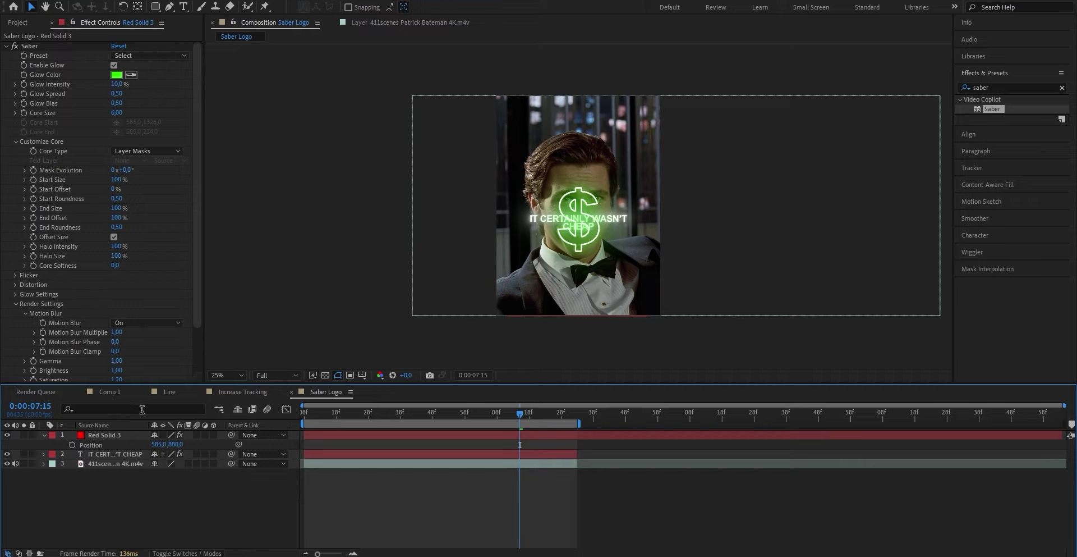
Move Red Solid 3 below the caption and keyframe Saber Start Offset 100% at 6:29 to 0% at 7:26
{"action": "left_click_drag", "start_coordinate": [109, 434], "coordinate": [109, 458]}
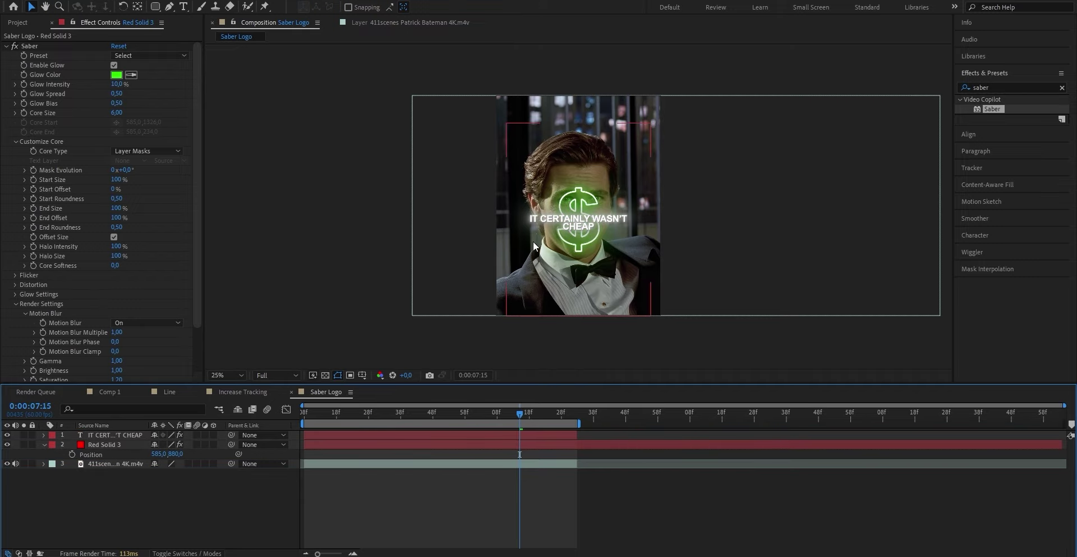
{"action": "left_click_drag", "start_coordinate": [501, 412], "coordinate": [371, 417]}
{"action": "left_click", "coordinate": [382, 444]}
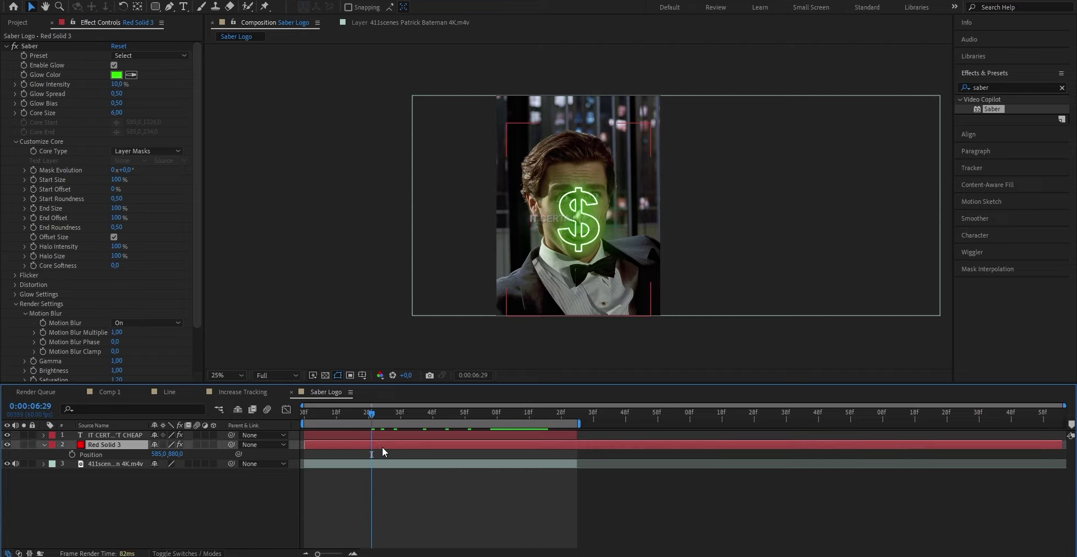
{"action": "left_click", "coordinate": [33, 190]}
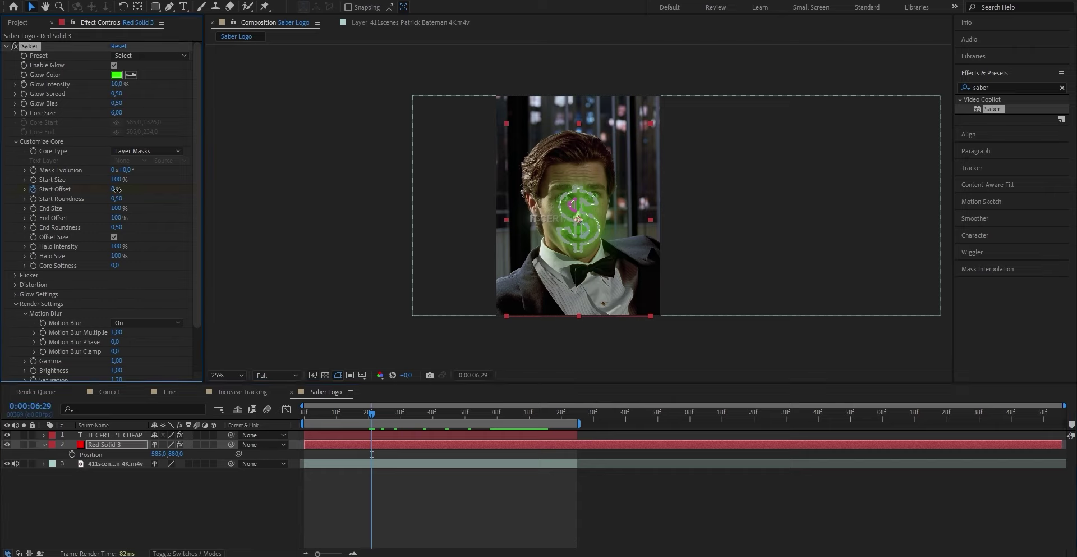
{"action": "left_click_drag", "start_coordinate": [115, 189], "coordinate": [213, 184]}
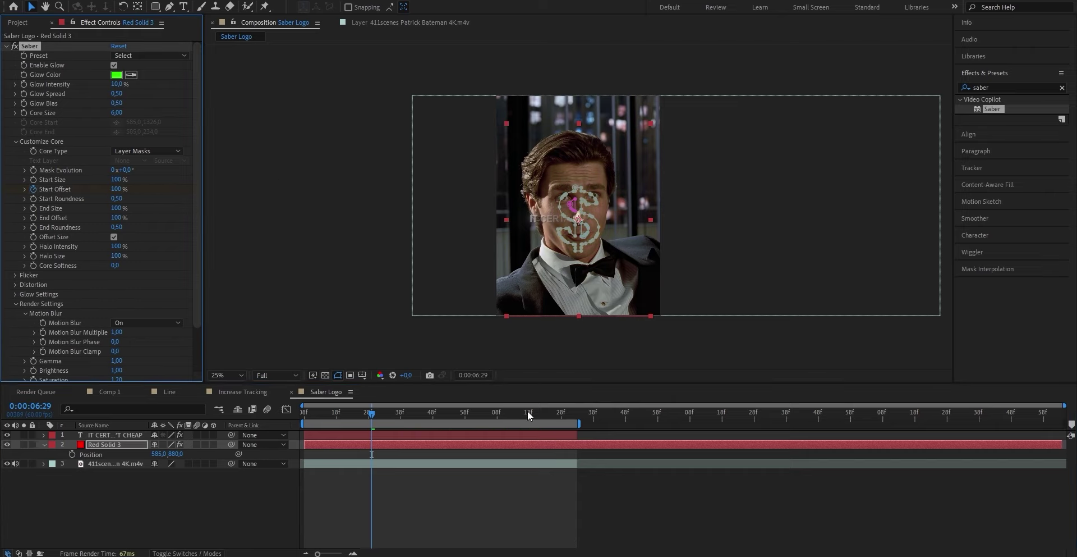
{"action": "left_click", "coordinate": [554, 414]}
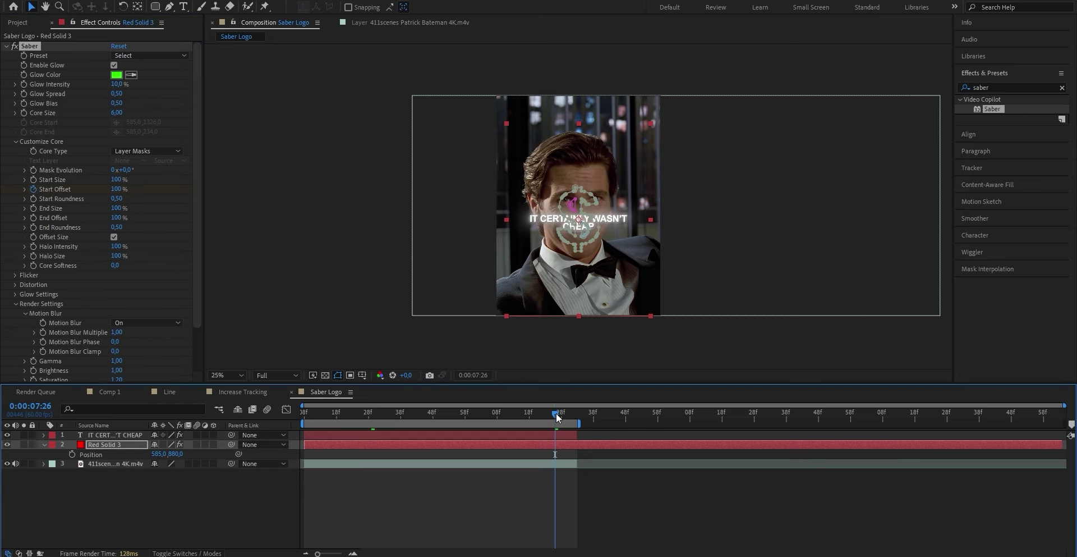
{"action": "left_click", "coordinate": [116, 189]}
{"action": "type", "text": "0"}
{"action": "key", "text": "Return"}
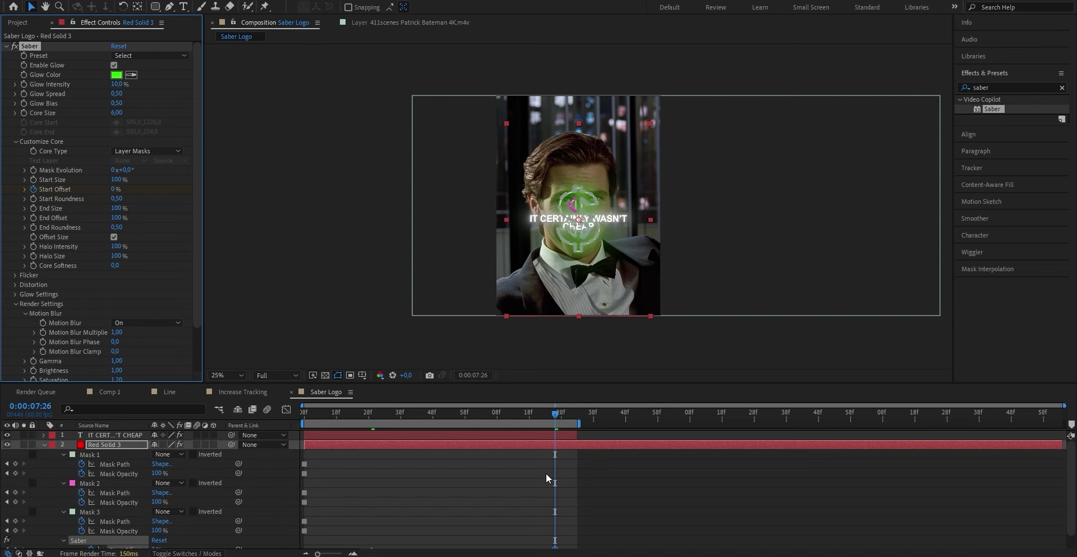
Apply Easy Ease to both Start Offset keyframes and preview the draw-on
{"action": "key", "text": "u"}
{"action": "left_click_drag", "start_coordinate": [575, 530], "coordinate": [354, 540]}
{"action": "right_click", "coordinate": [372, 533]}
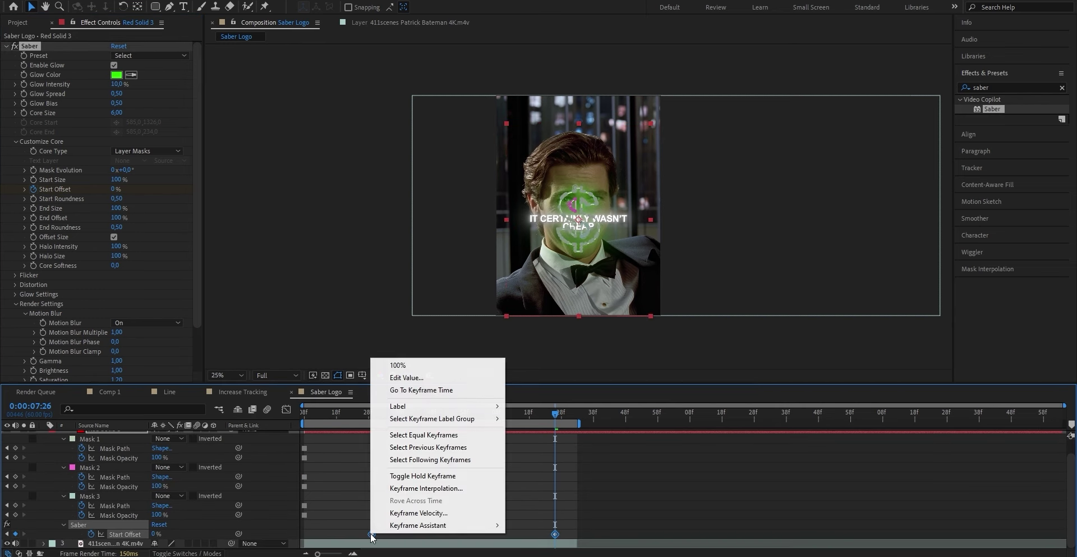
{"action": "mouse_move", "coordinate": [427, 525]}
{"action": "left_click", "coordinate": [538, 452]}
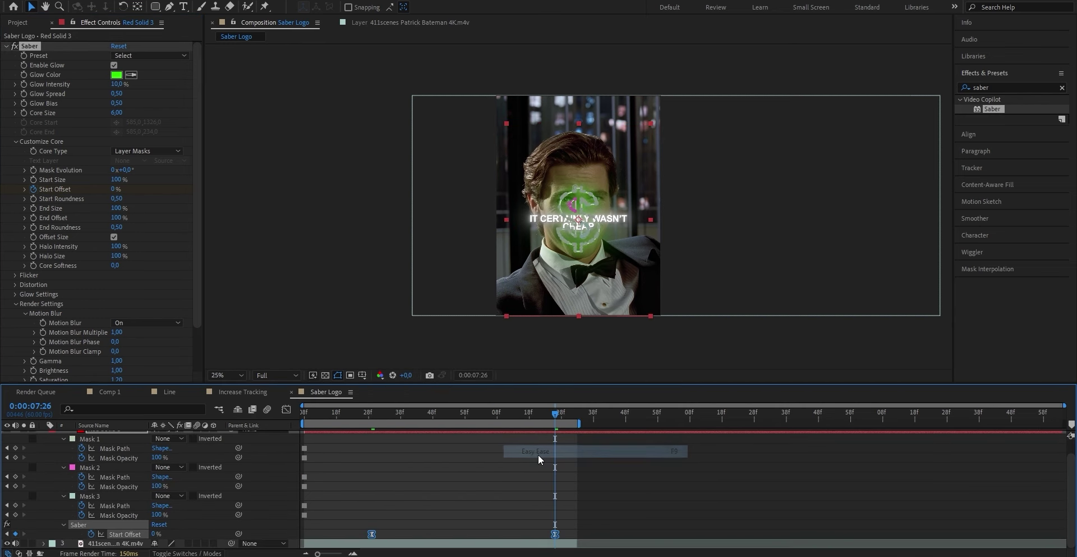
{"action": "key", "text": "space"}
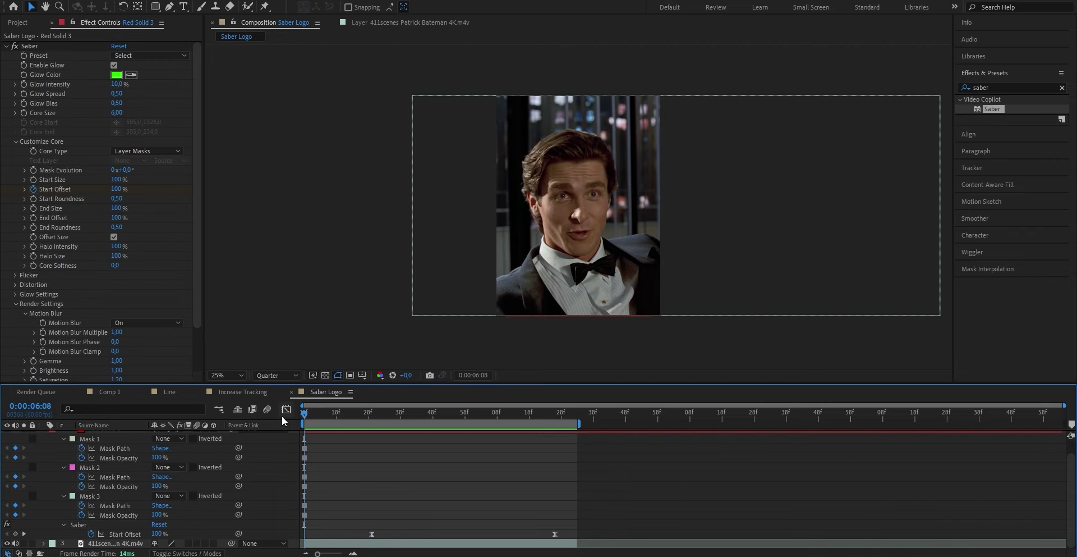